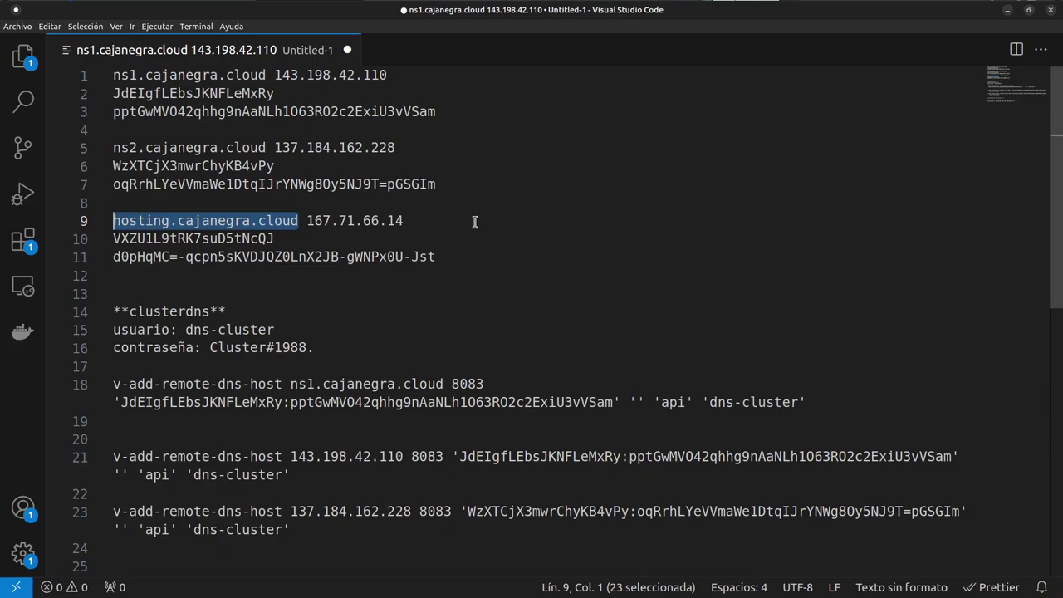
- Go to Hestia's web domains list and open the cajanegra.cloud site in a new tab
key("alt+Tab")
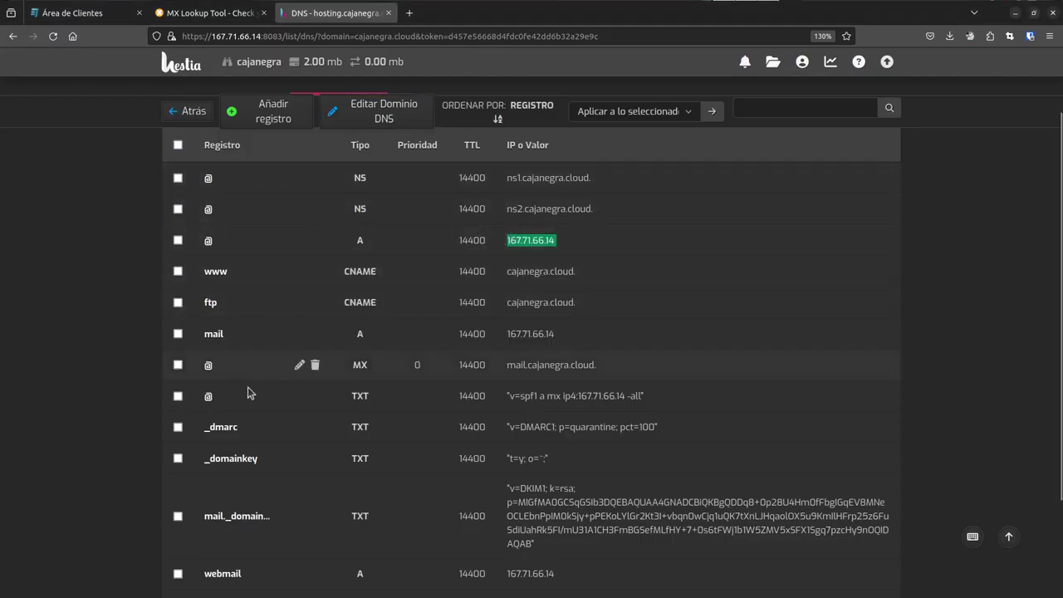
scroll(261, 430, "down", 3)
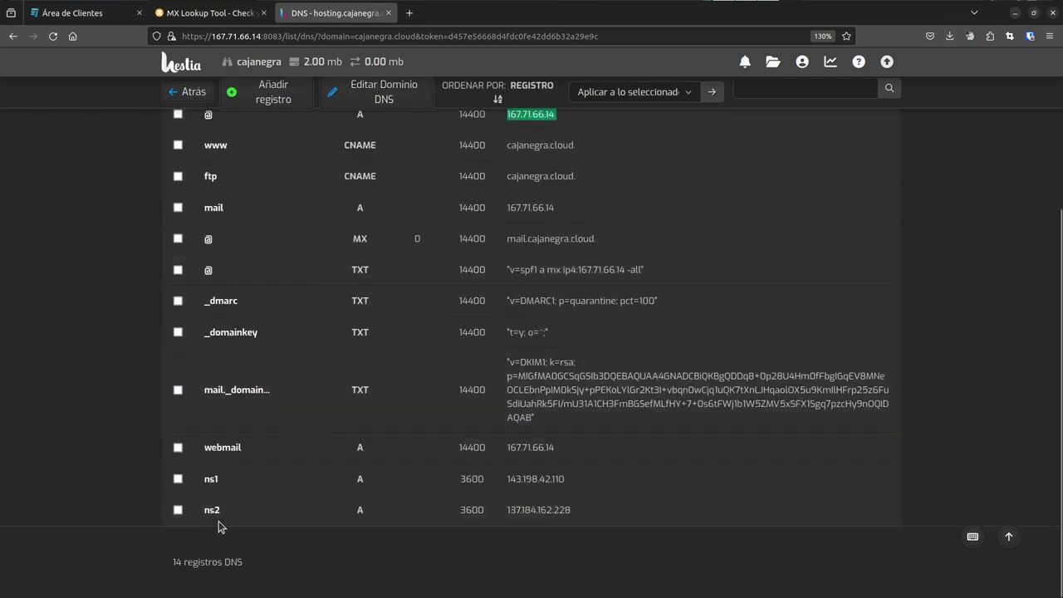
scroll(221, 526, "up", 5)
left_click(221, 134)
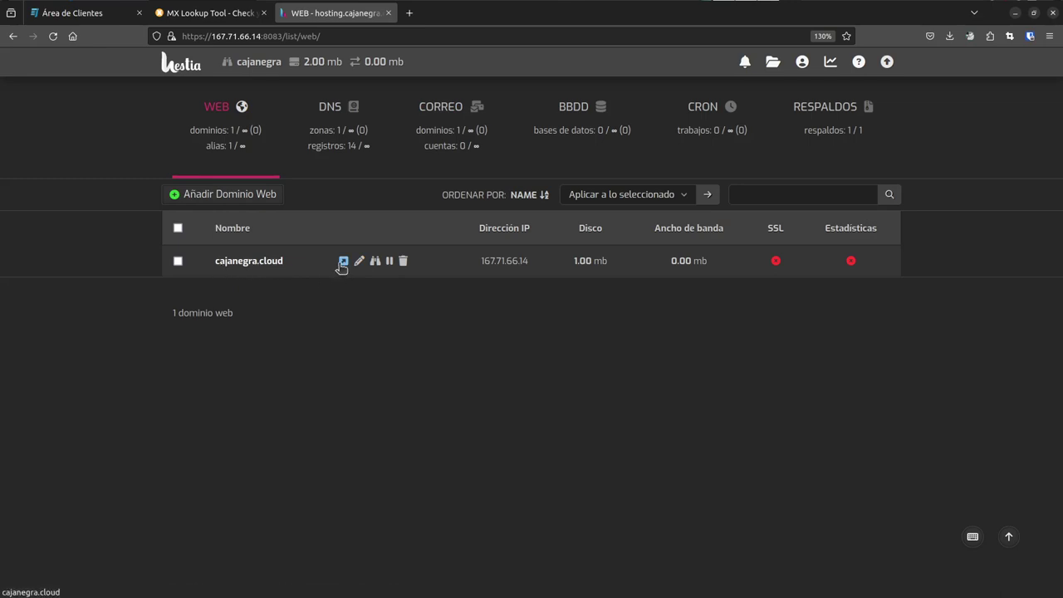
left_click(343, 262)
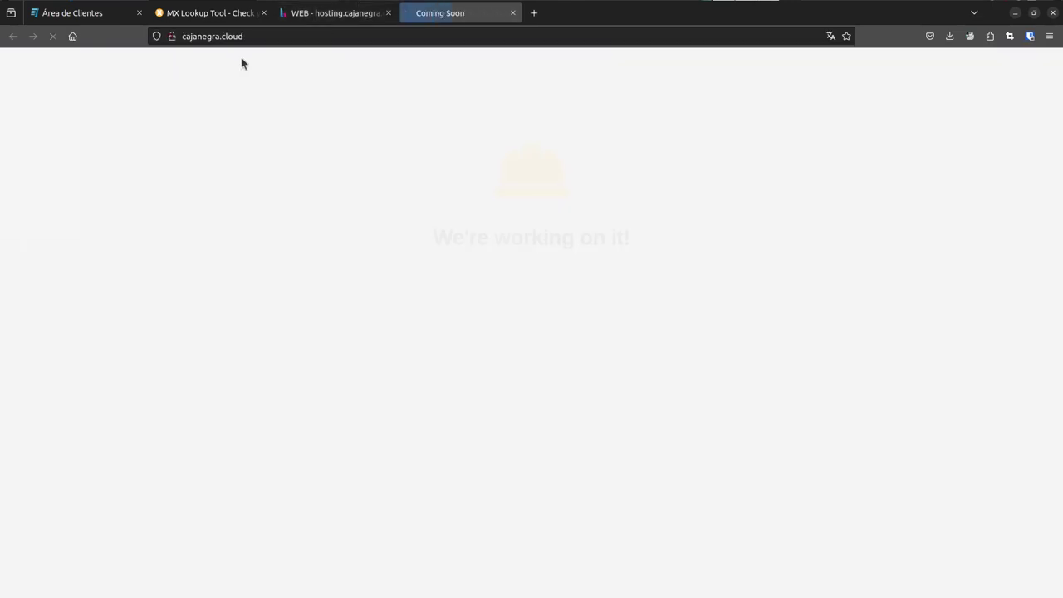
- Review the 'We're working on it!' placeholder page, then edit cajanegra.cloud's web domain in Hestia
left_click_drag(243, 37, 179, 36)
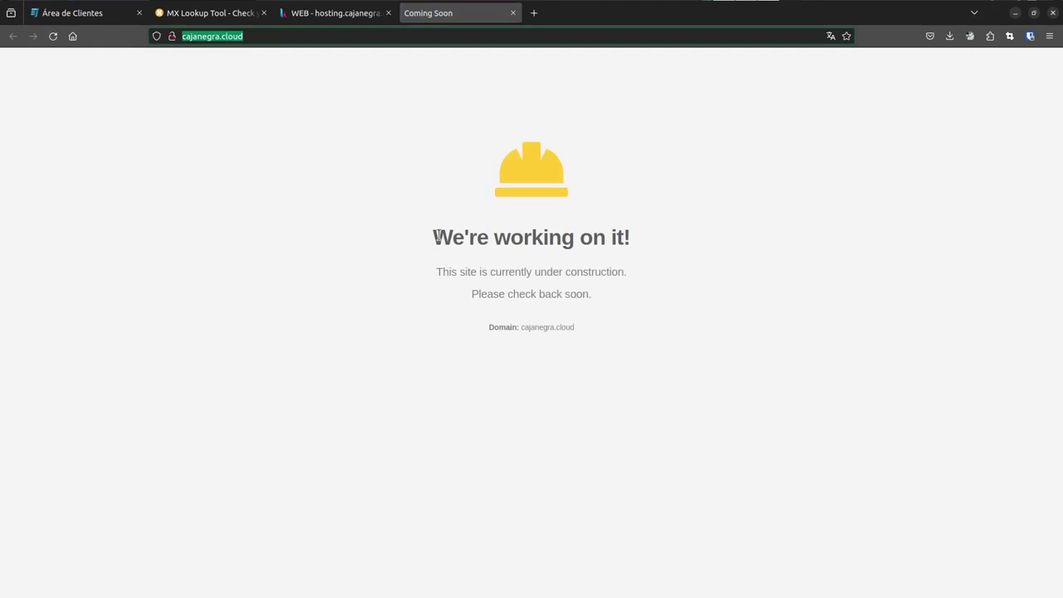
left_click_drag(435, 236, 539, 267)
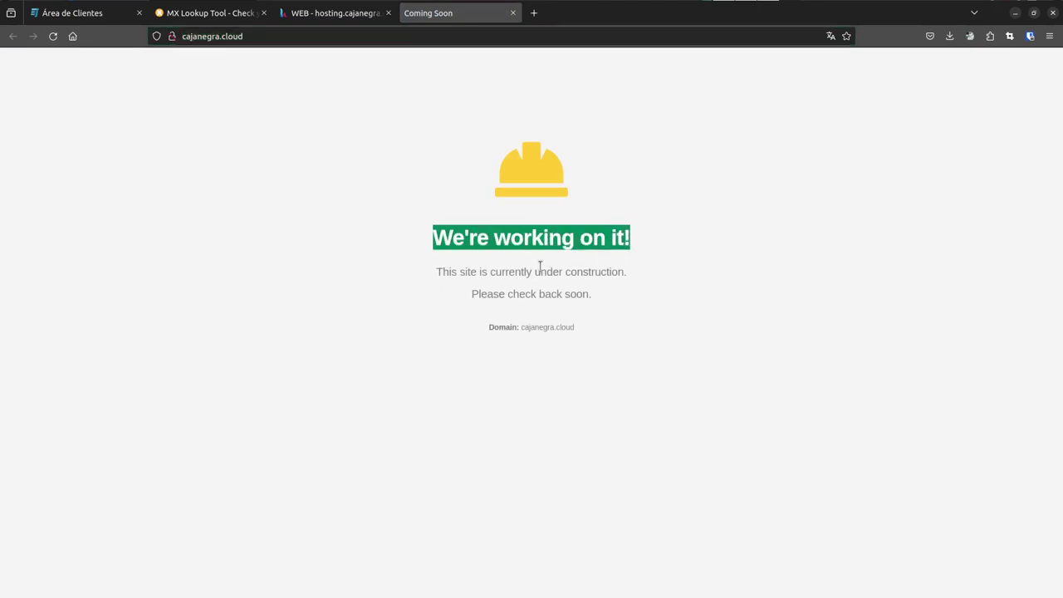
left_click_drag(441, 272, 591, 326)
left_click(591, 326)
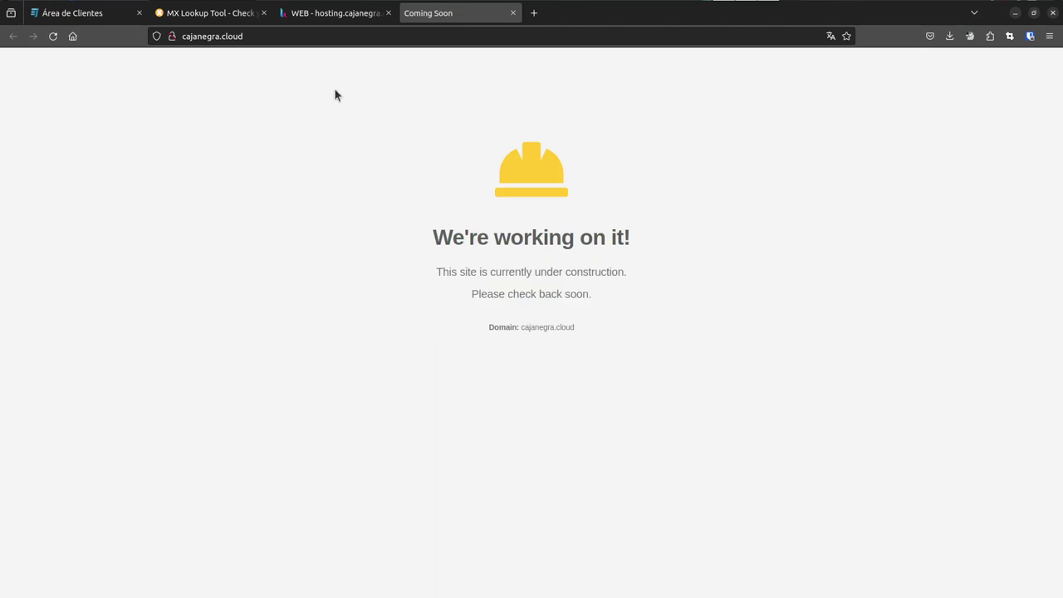
left_click(319, 14)
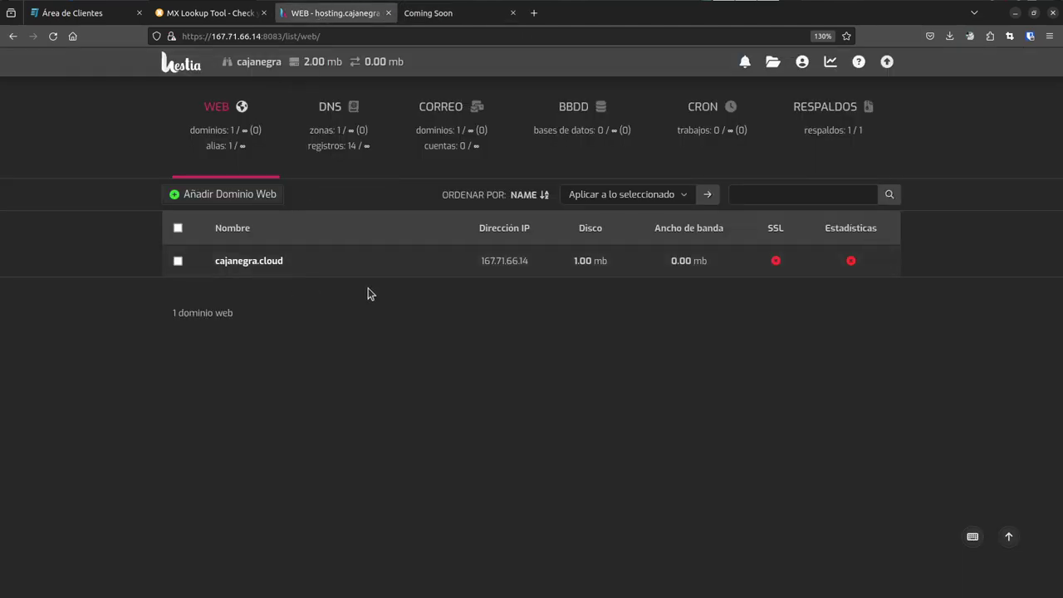
left_click(273, 262)
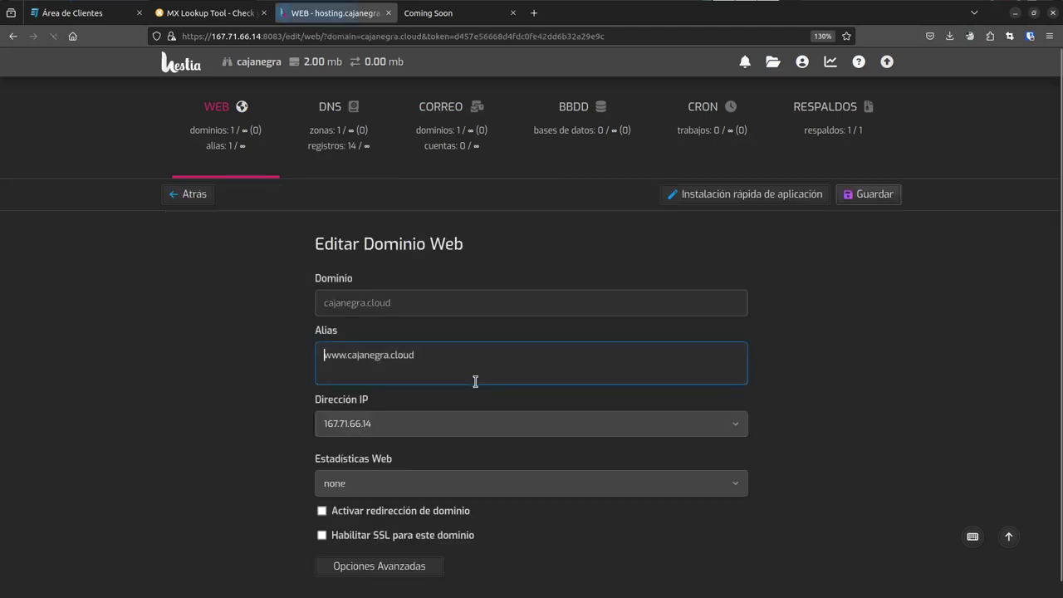
- Start a WordPress setup from the quick application installer
left_click(764, 198)
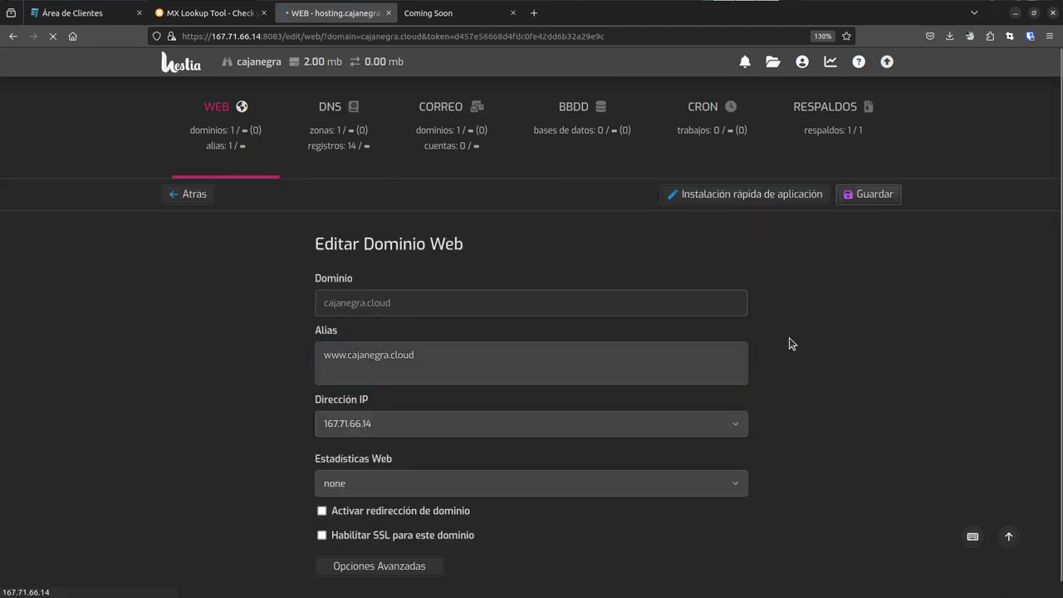
scroll(562, 365, "down", 5)
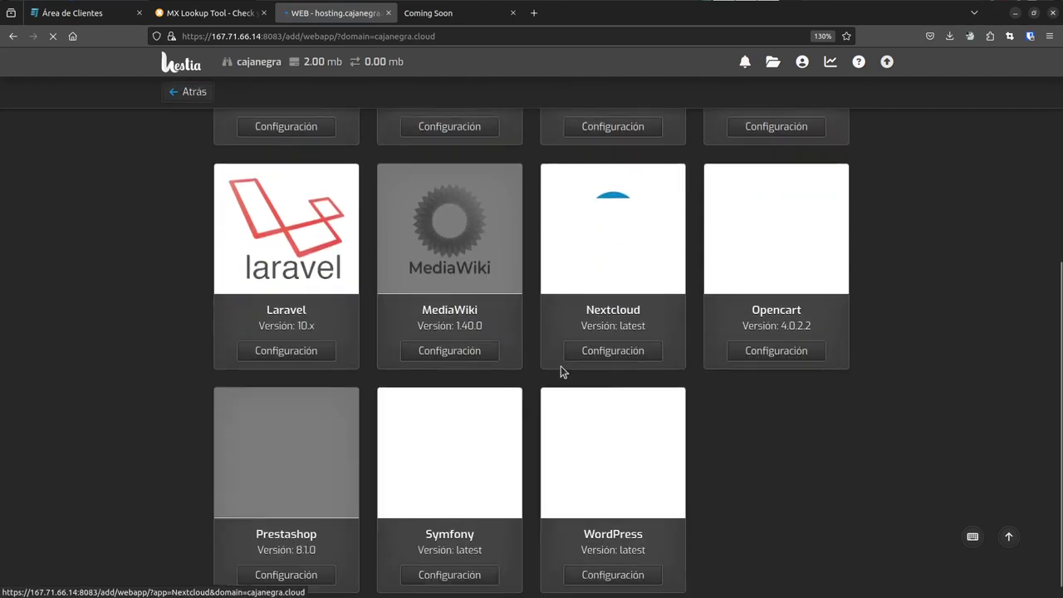
scroll(477, 443, "down", 1)
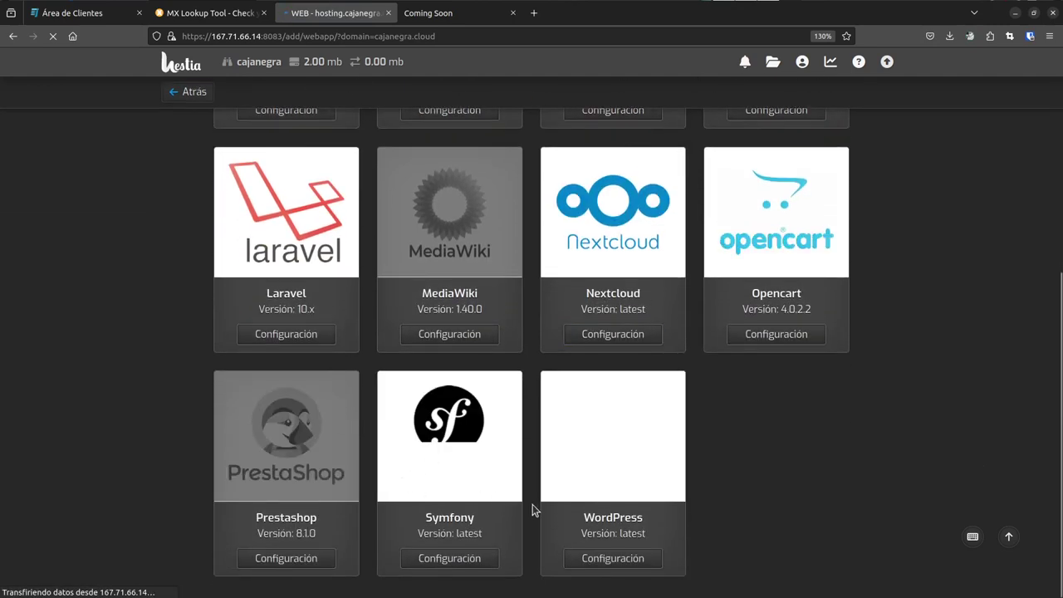
left_click(608, 560)
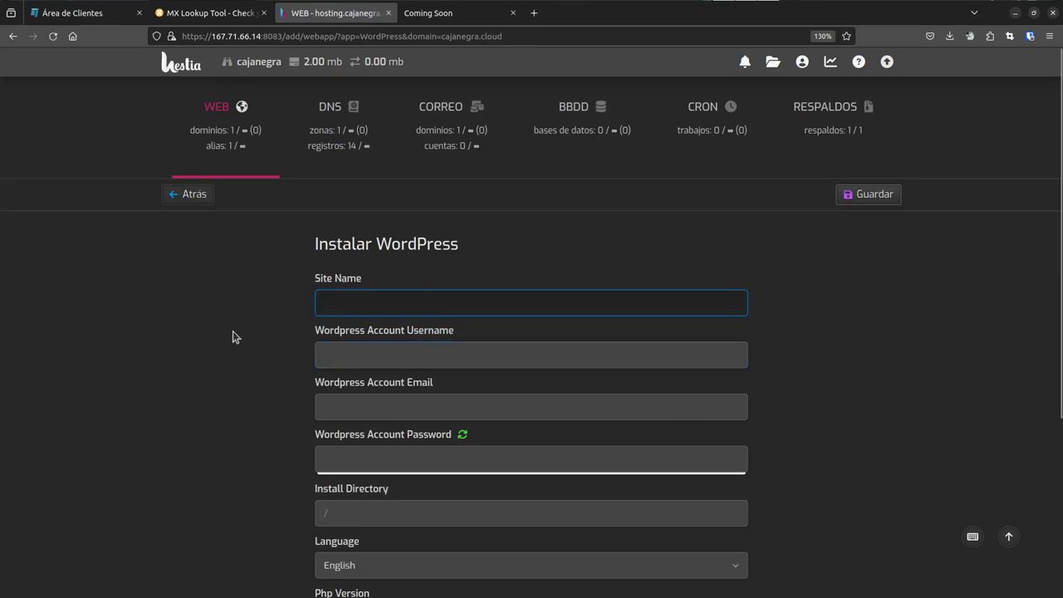
- Enter the owner's name as site title, username admin, the admin e-mail and a generated password
type("caja negra")
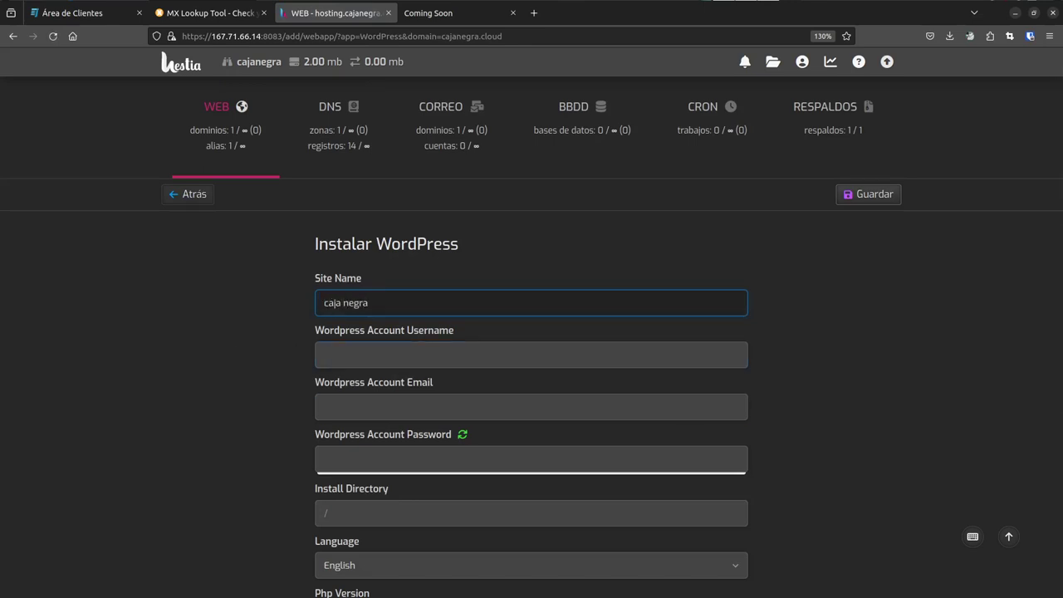
key("ctrl+a")
key("Tab")
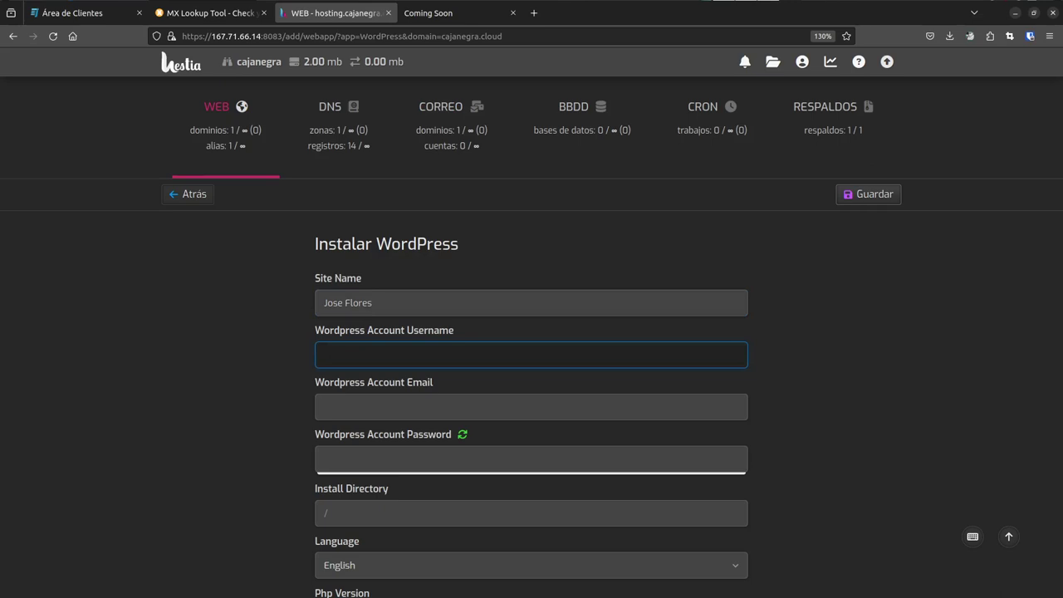
type("admin")
key("Tab")
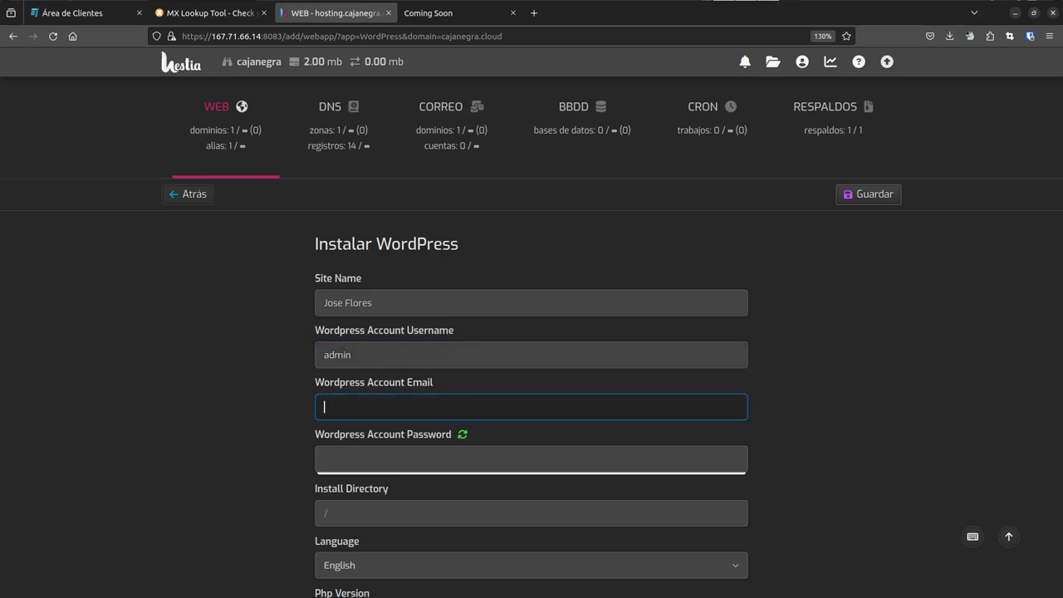
key("Tab")
key("Tab")
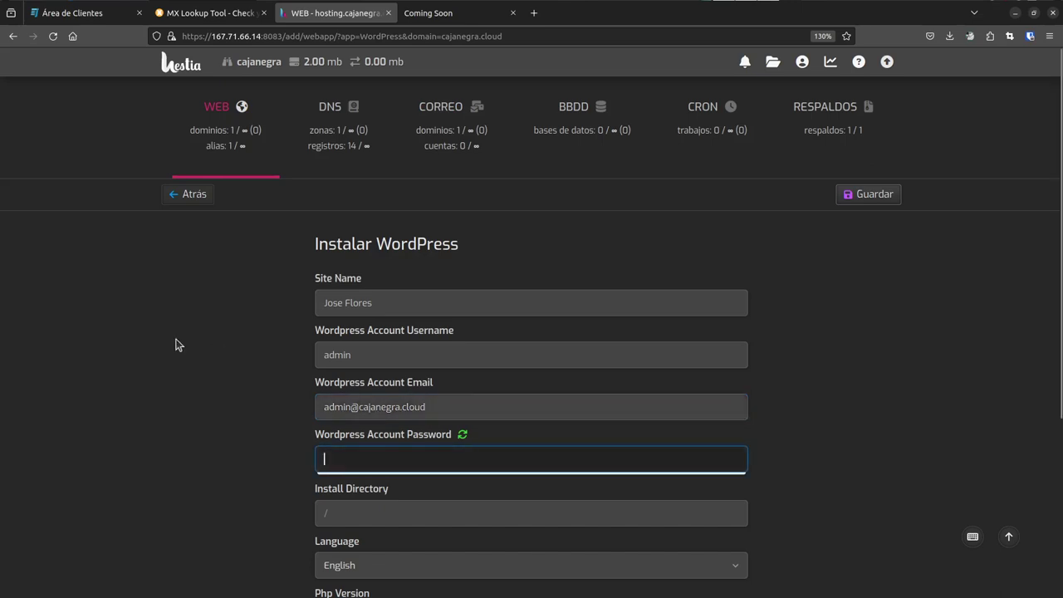
left_click(462, 434)
- Choose Spanish as the site language with PHP 8.2 and submit the WordPress installation
scroll(274, 366, "down", 3)
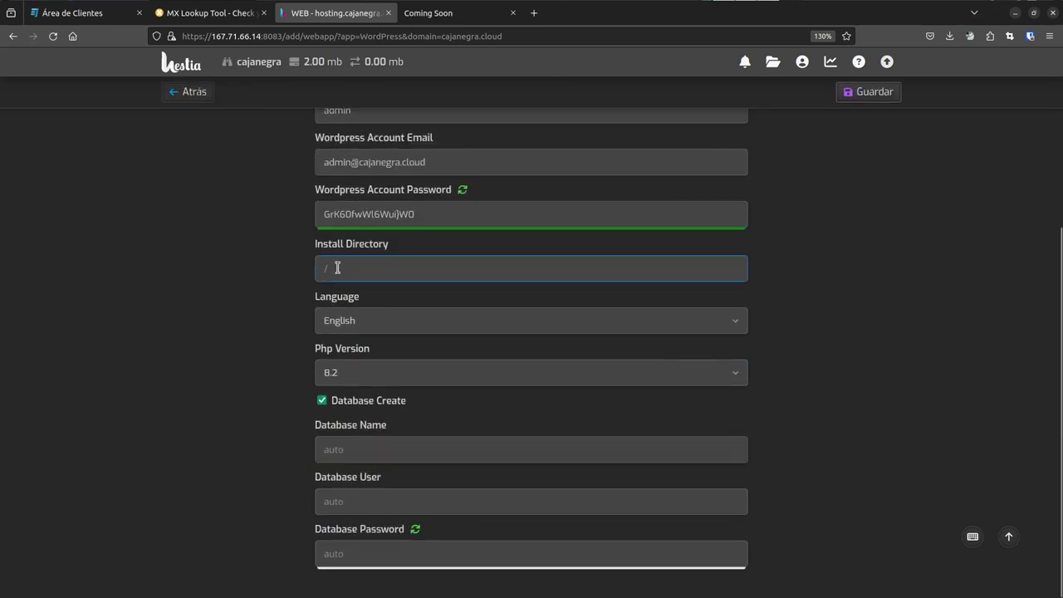
left_click(370, 330)
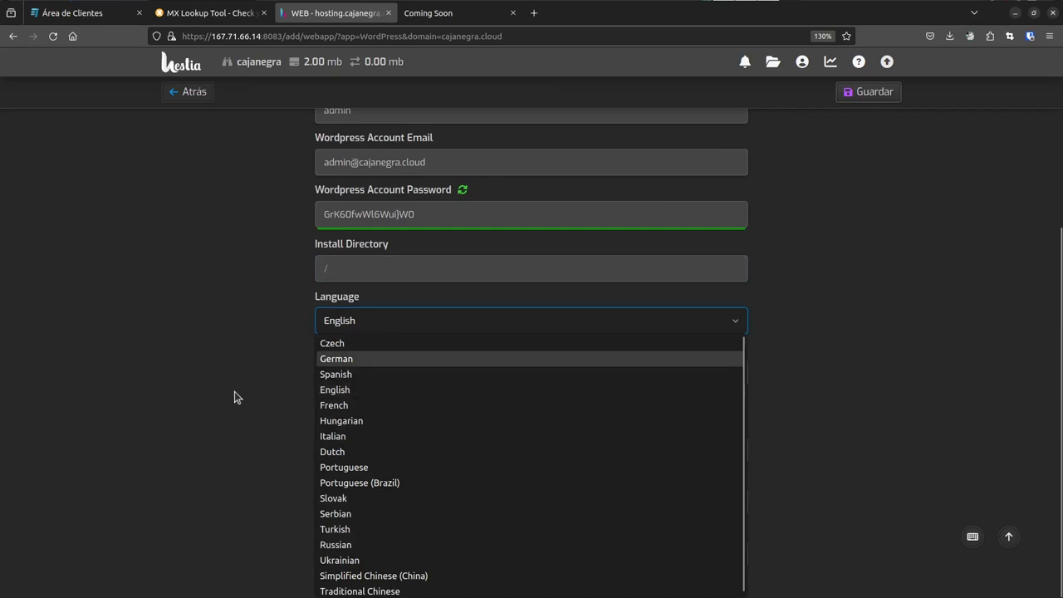
left_click(326, 376)
key("Tab")
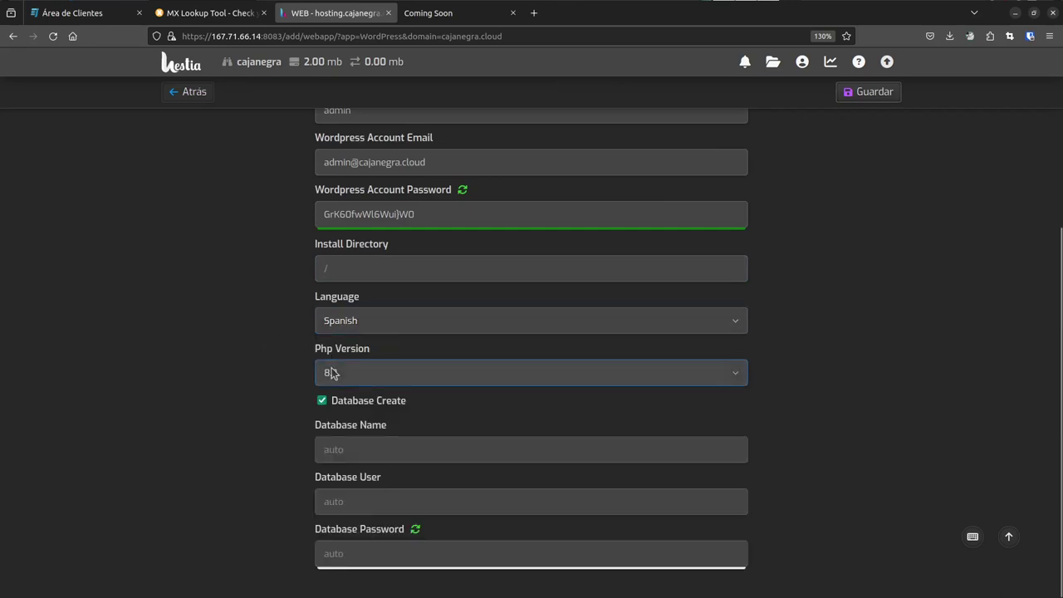
left_click(327, 450)
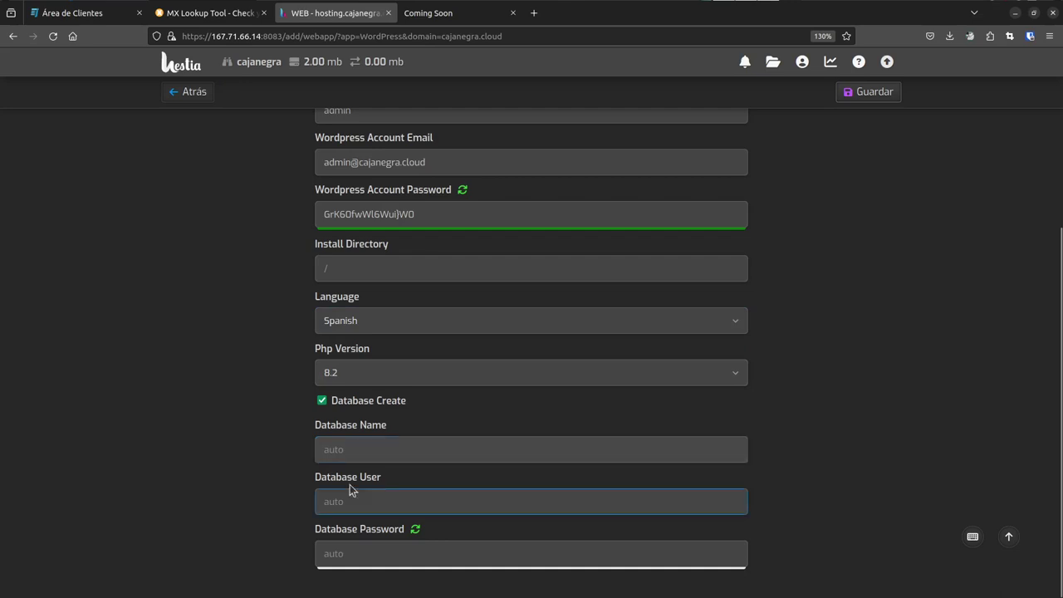
left_click(859, 93)
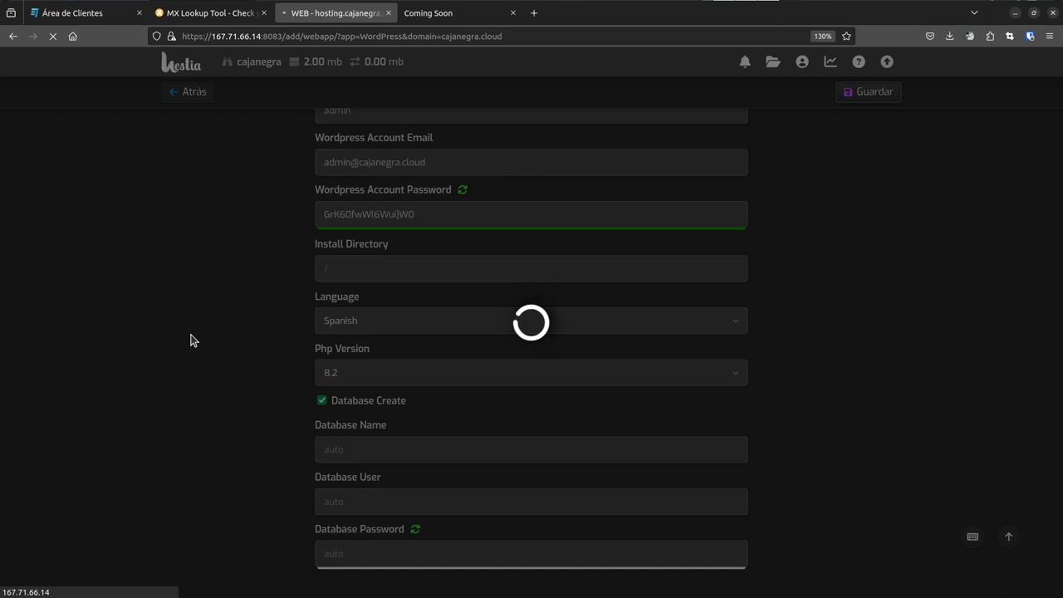
- Reload cajanegra.cloud to see the Spanish WordPress site 'Compromiso con la innovación y la sostenibilidad', then return to Hestia
key("ctrl+Tab")
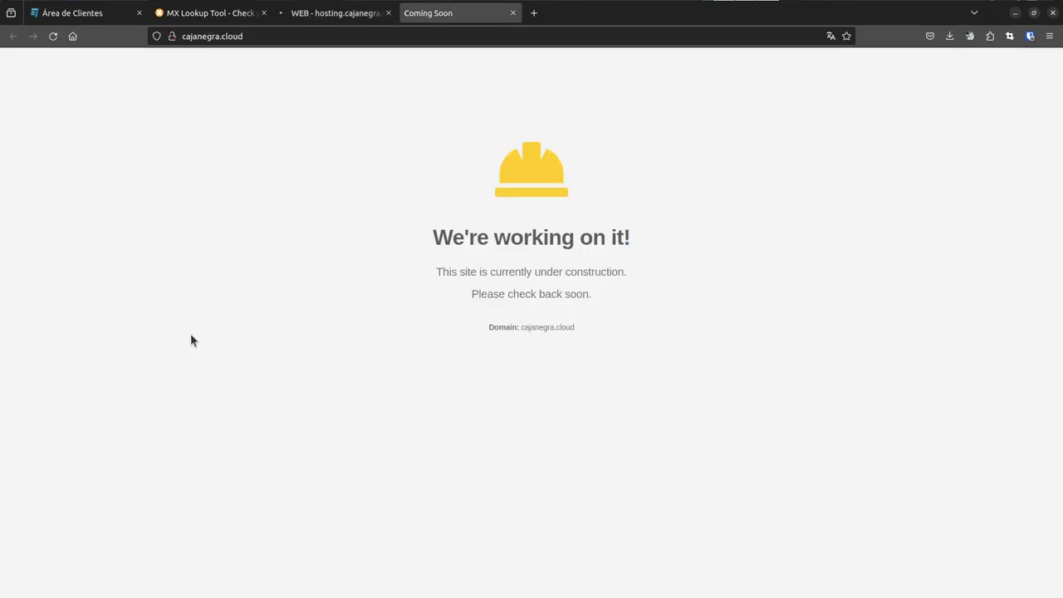
key("ctrl+shift+Tab")
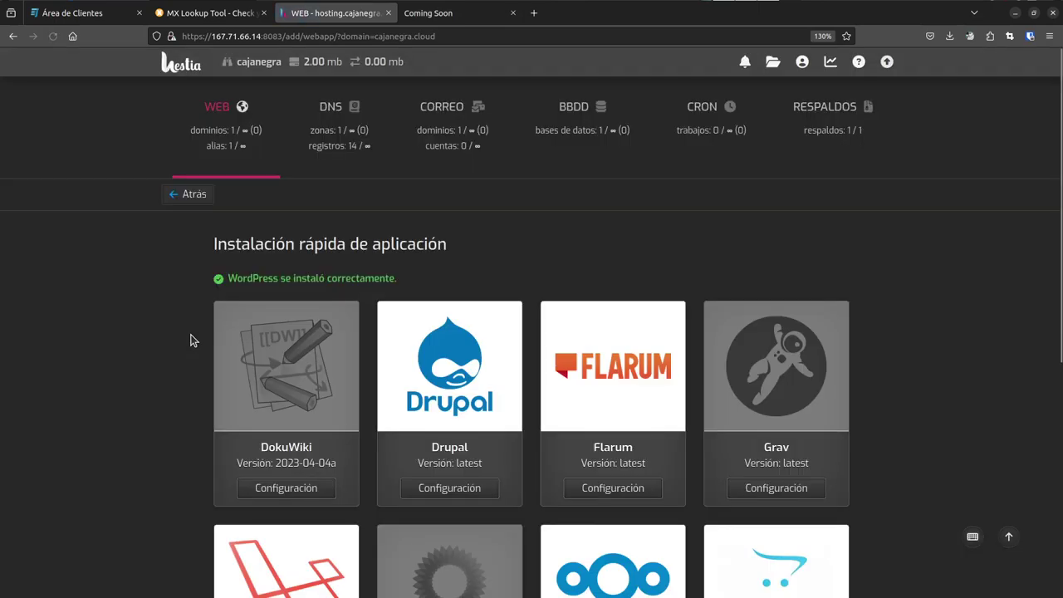
key("ctrl+Tab")
key("ctrl+shift+Tab")
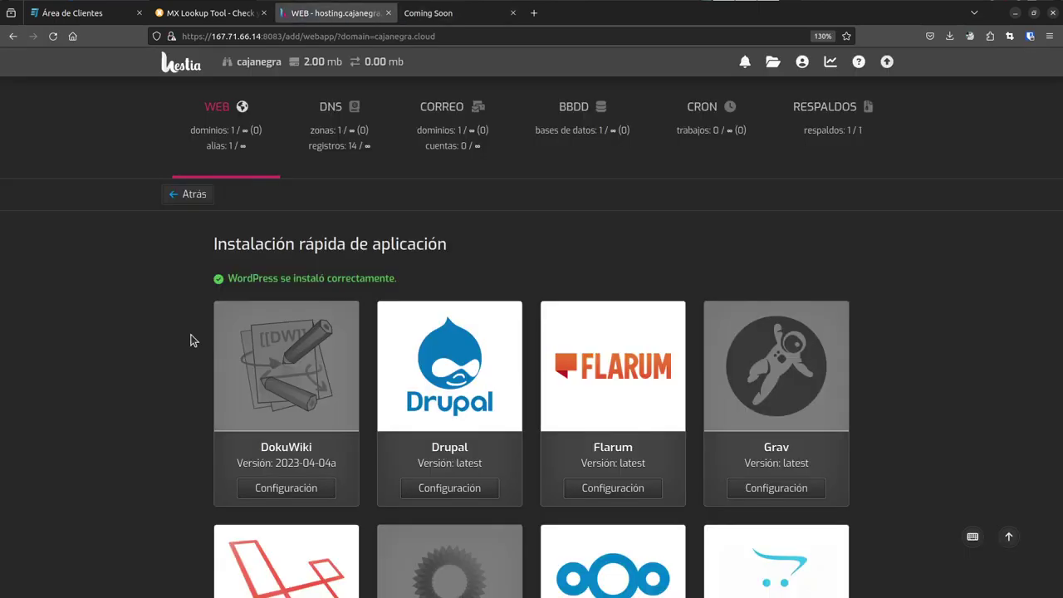
key("ctrl+Tab")
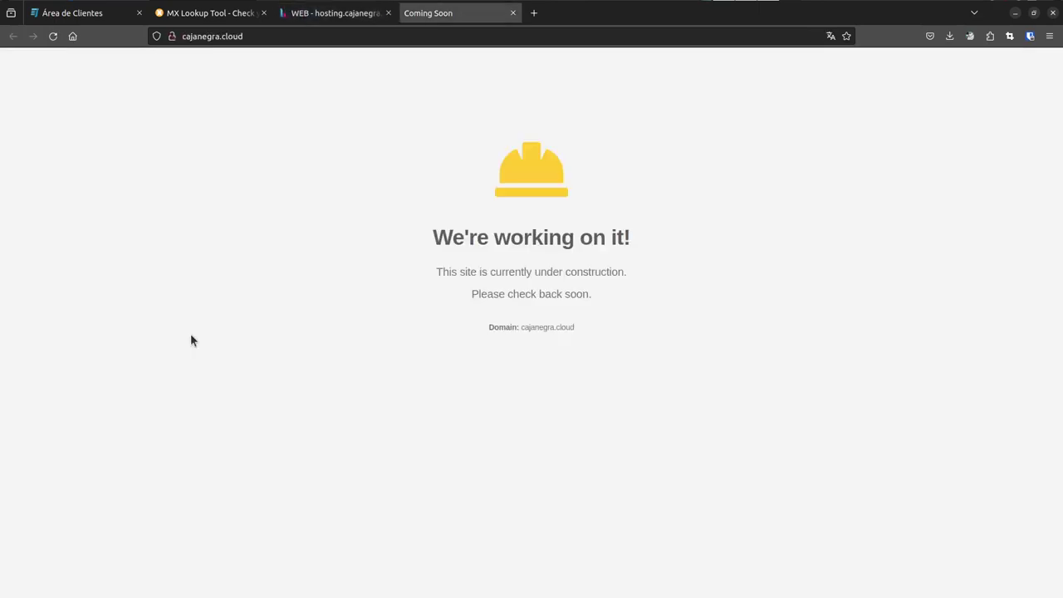
key("F5")
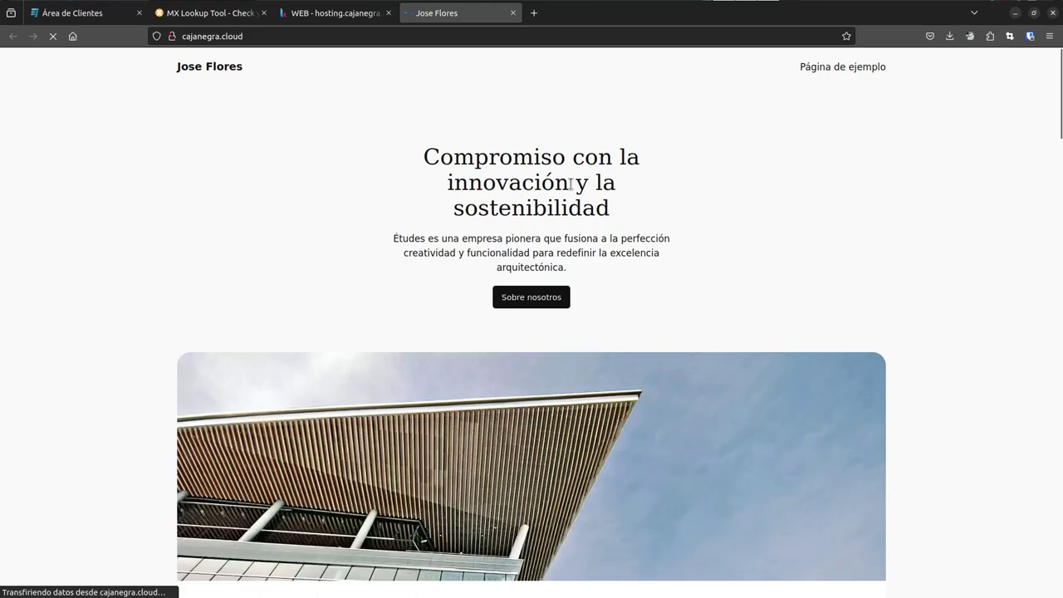
scroll(384, 301, "down", 3)
scroll(300, 361, "down", 12)
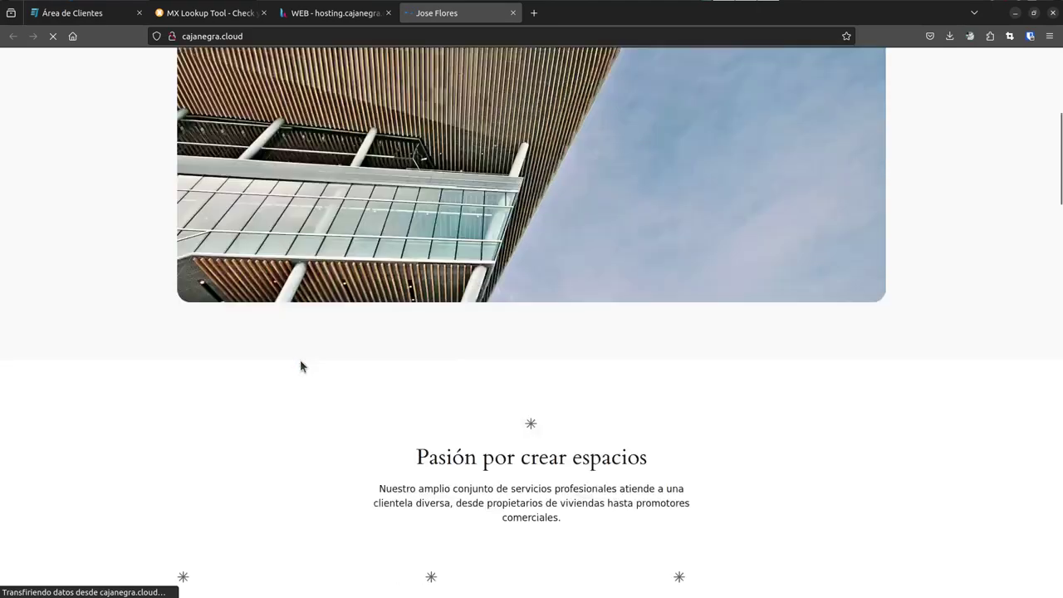
scroll(399, 344, "down", 6)
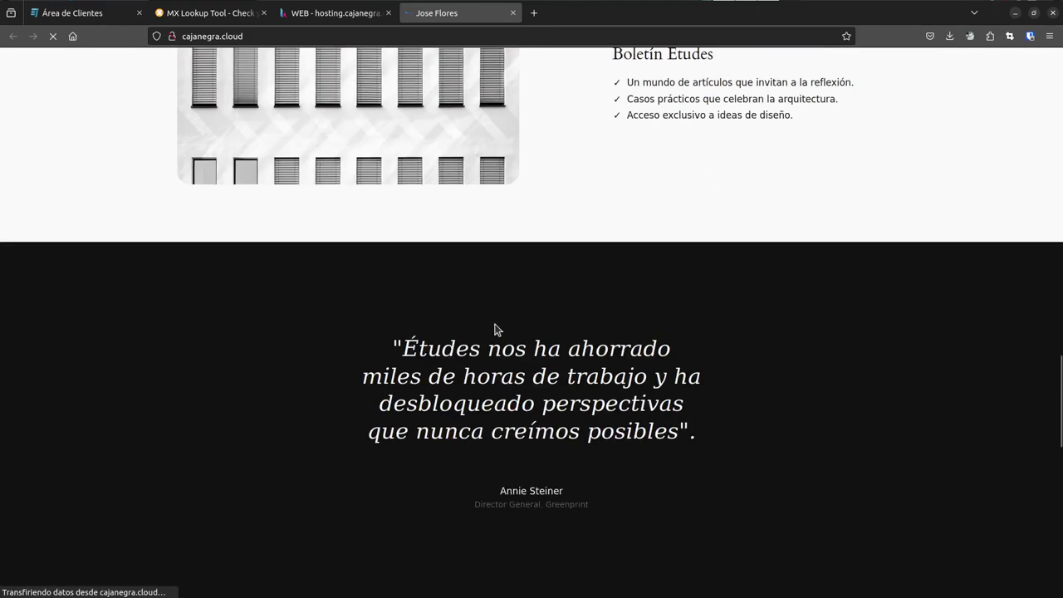
scroll(494, 327, "up", 15)
scroll(495, 322, "up", 4)
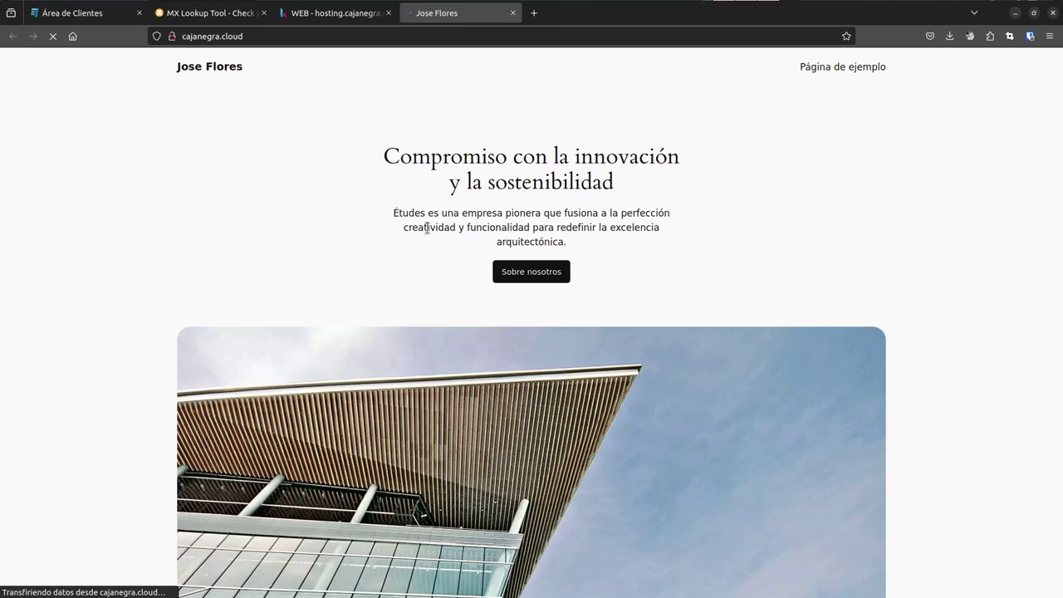
key("ctrl+Page_Up")
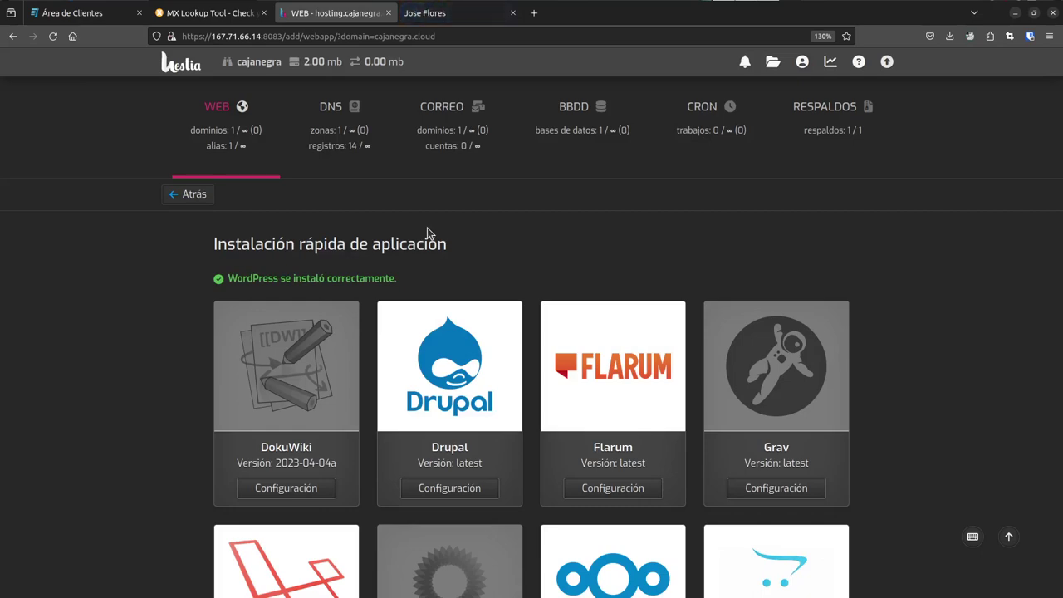
- Zoom in on the MX Lookup page and check the ns1 and ns2 IP addresses in the server notes
key("ctrl+Page_Up")
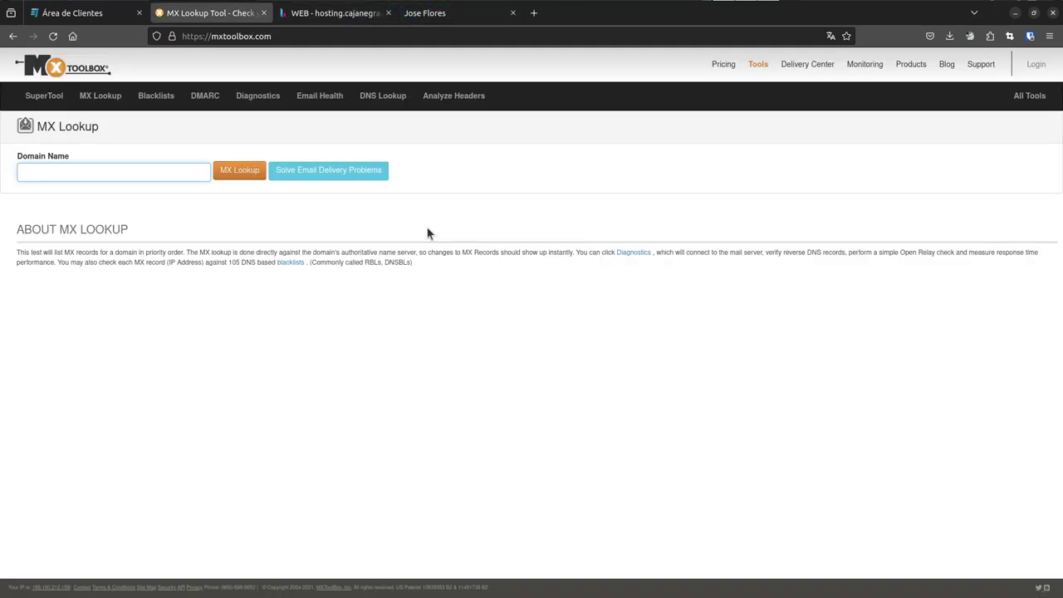
key("ctrl+plus")
key("ctrl+plus")
key("ctrl+plus")
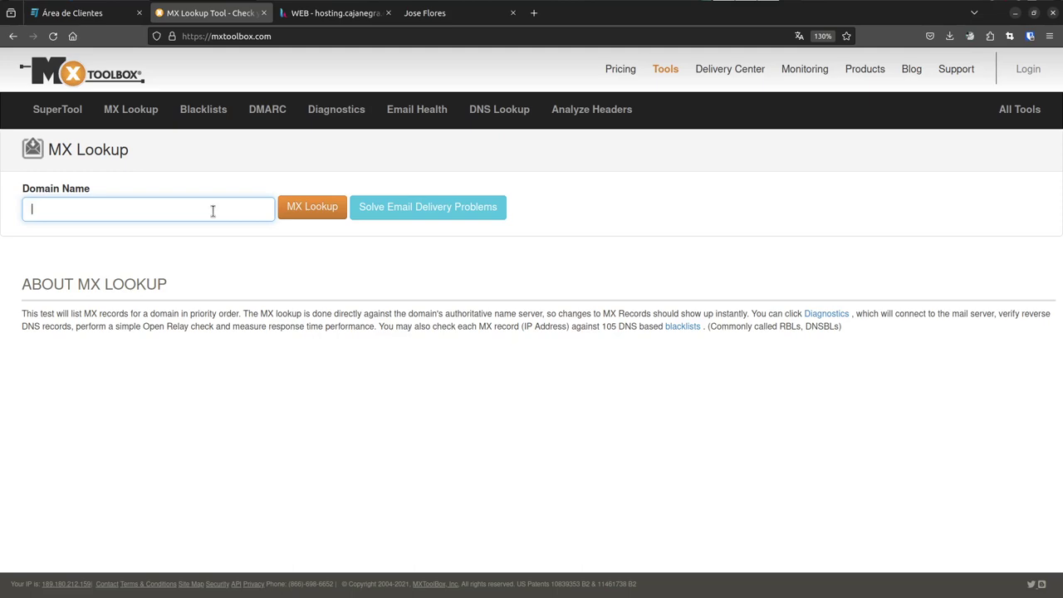
key("alt+Tab")
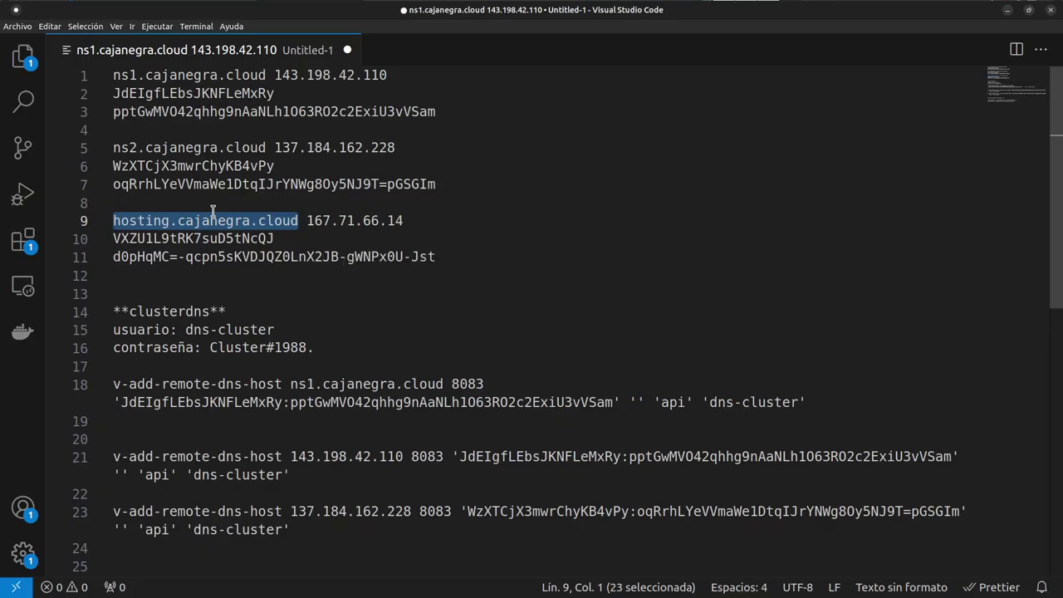
key("Up")
key("Up")
key("Up")
key("Up")
key("Up")
key("Up")
key("Up")
key("Up")
key("Right")
key("Right")
key("Right")
key("Right")
key("Right")
key("Right")
key("Right")
key("Right")
key("Right")
key("Right")
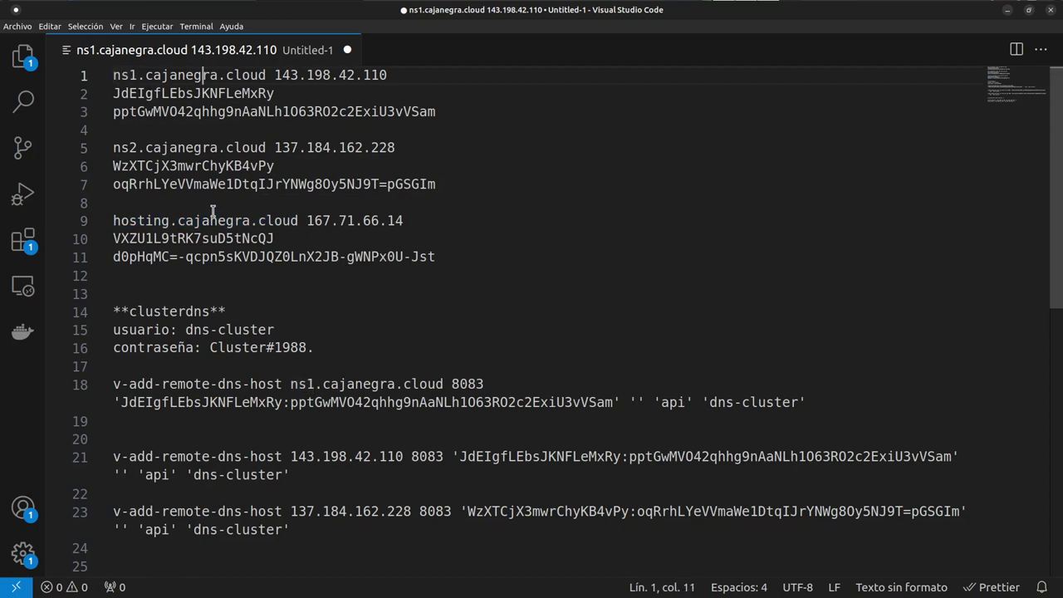
key("Right")
key("Right")
key("Right")
key("Right")
key("Right")
key("Right")
key("Right")
key("Right")
key("Right")
key("Right")
key("Right")
key("Right")
key("Right")
key("Left")
key("Right")
key("Right")
key("Right")
key("Right")
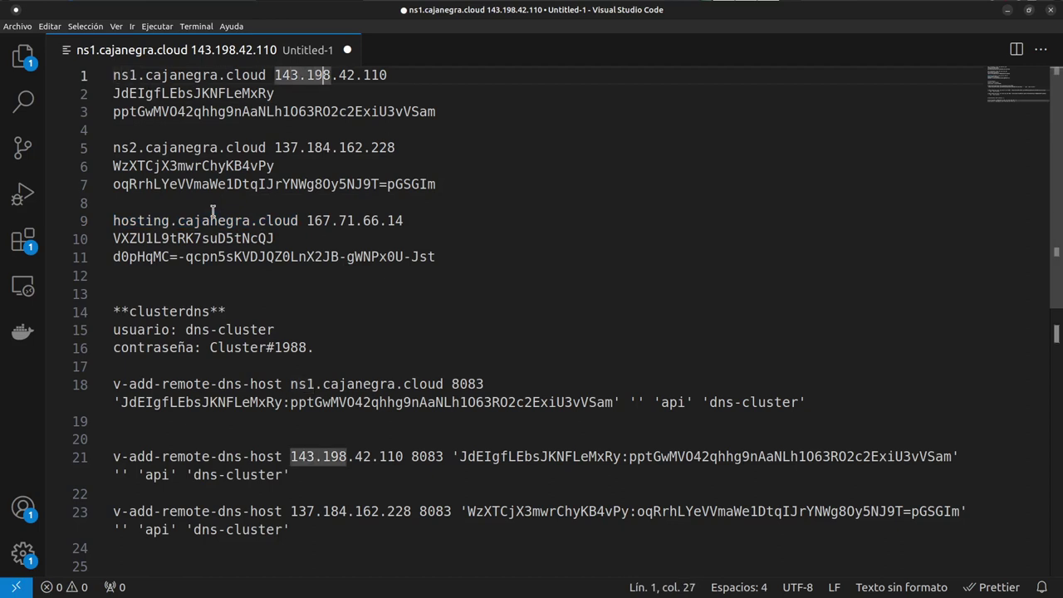
key("Right")
key("Right")
key("Right")
key("Right")
key("Down")
key("Down")
key("Down")
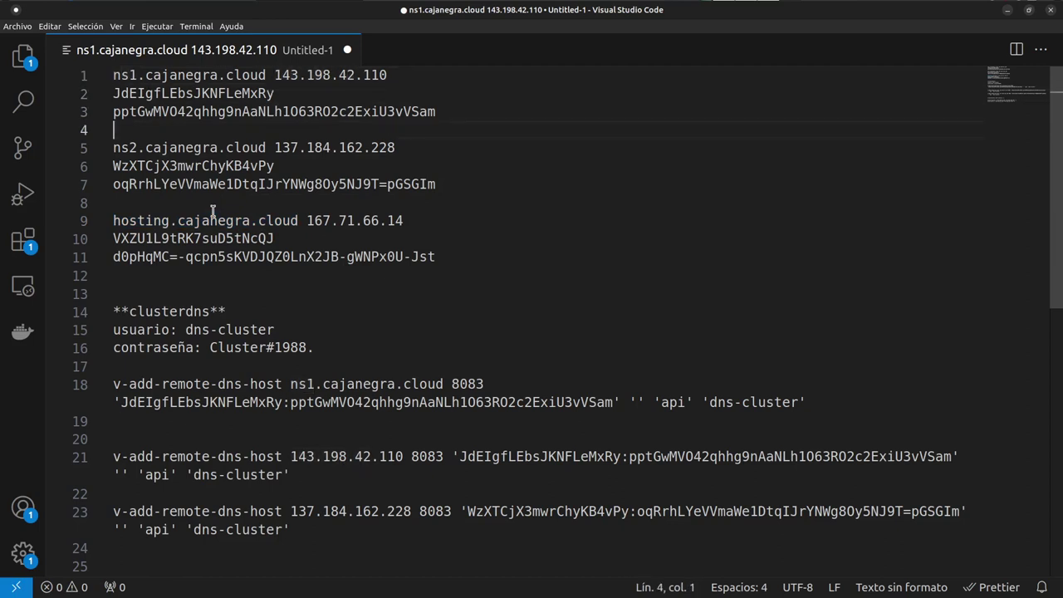
key("Up")
key("Down")
key("Down")
key("Left")
key("Left")
key("Left")
key("Left")
key("Left")
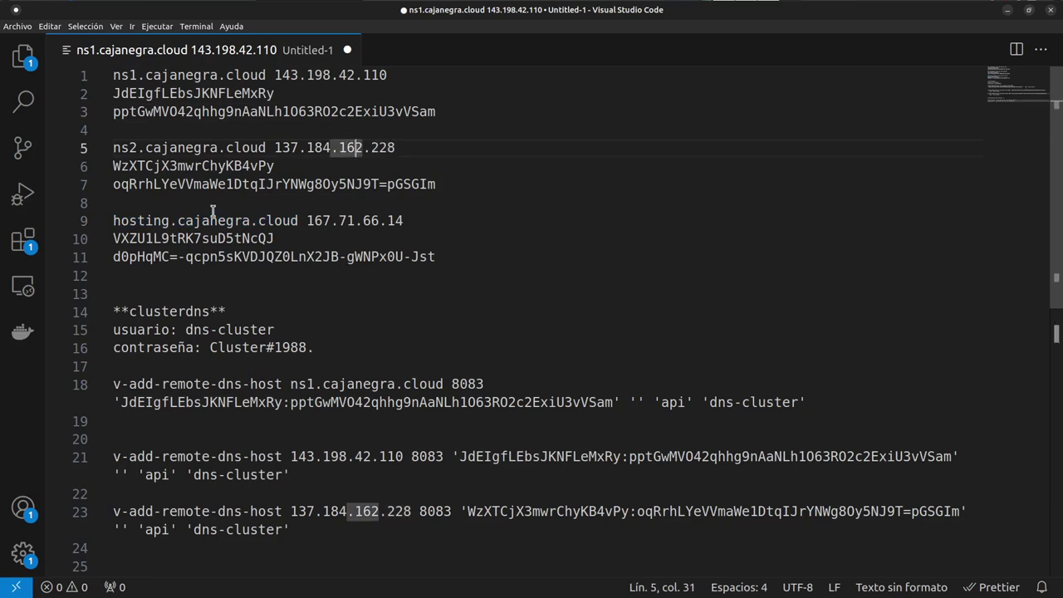
key("alt+Tab")
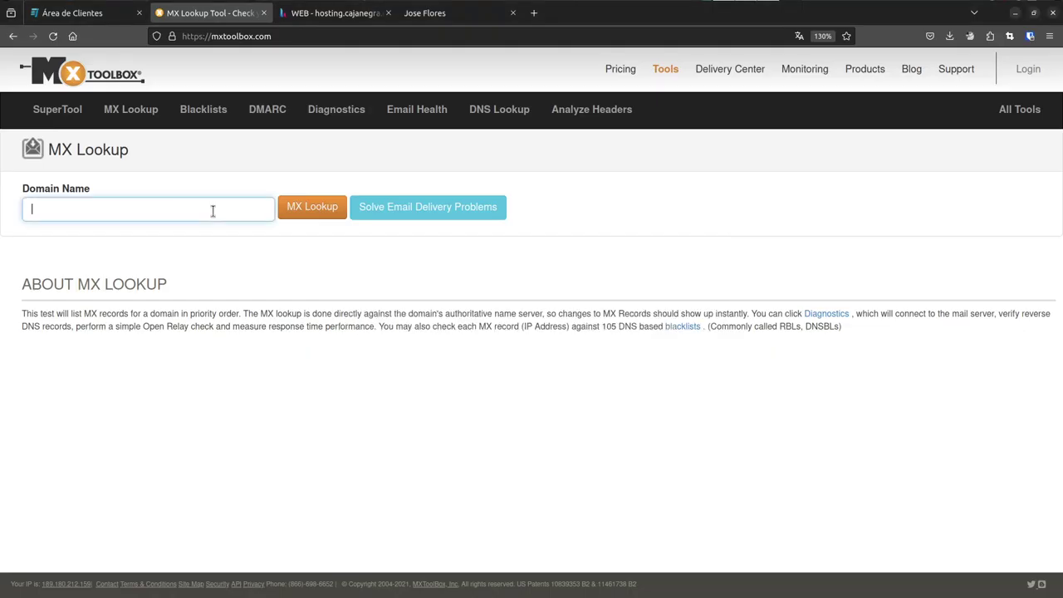
- Run an MX lookup for cajanegra.cloud, confirming mail.cajanegra.cloud at 167.71.66.14, then return to Hestia
type("cajanegra.cloud")
left_click_drag(108, 207, 11, 205)
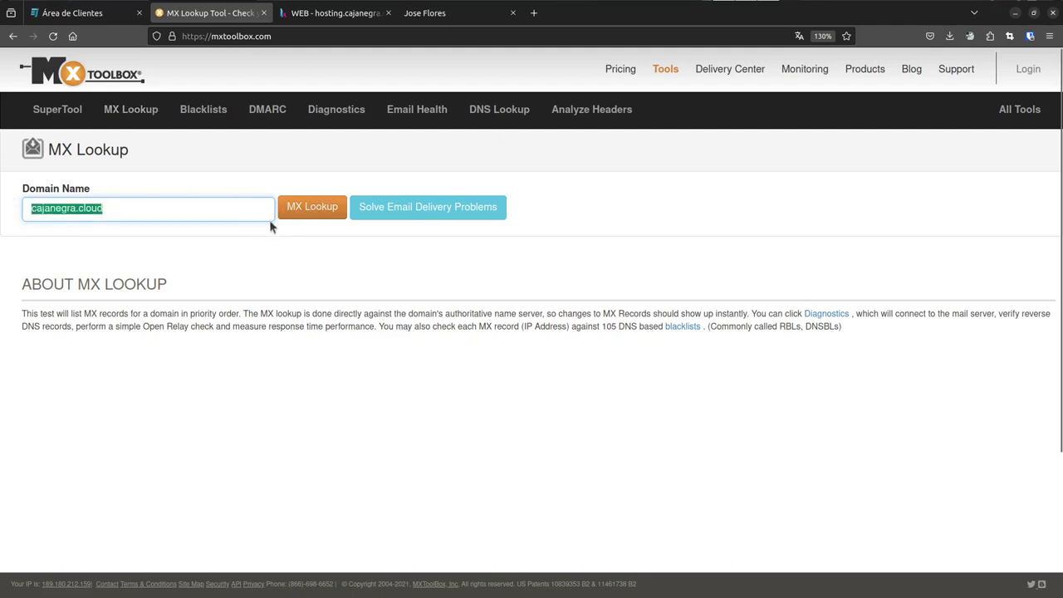
left_click(295, 212)
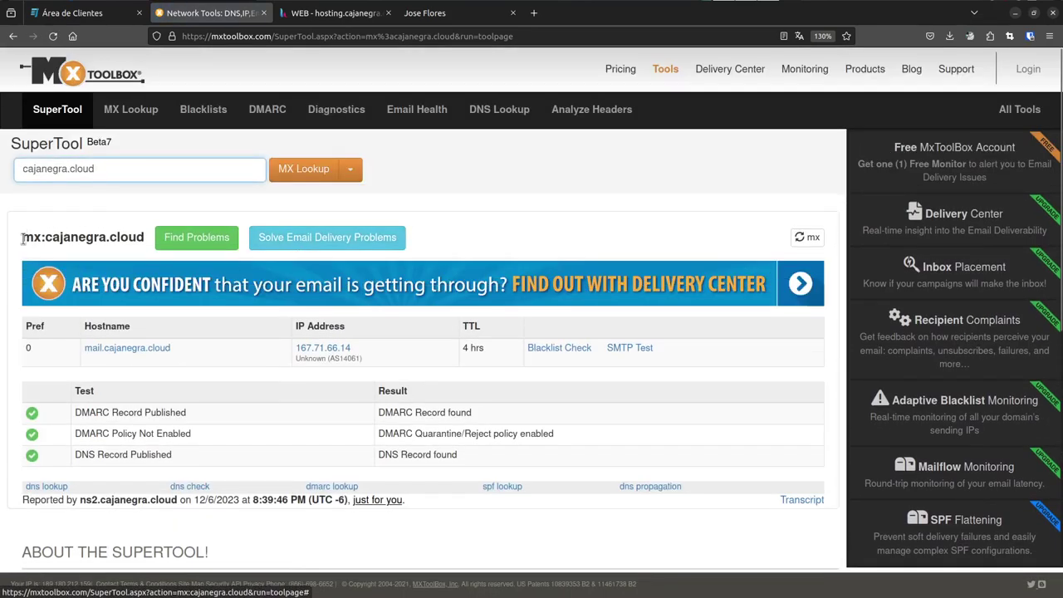
scroll(277, 362, "down", 3)
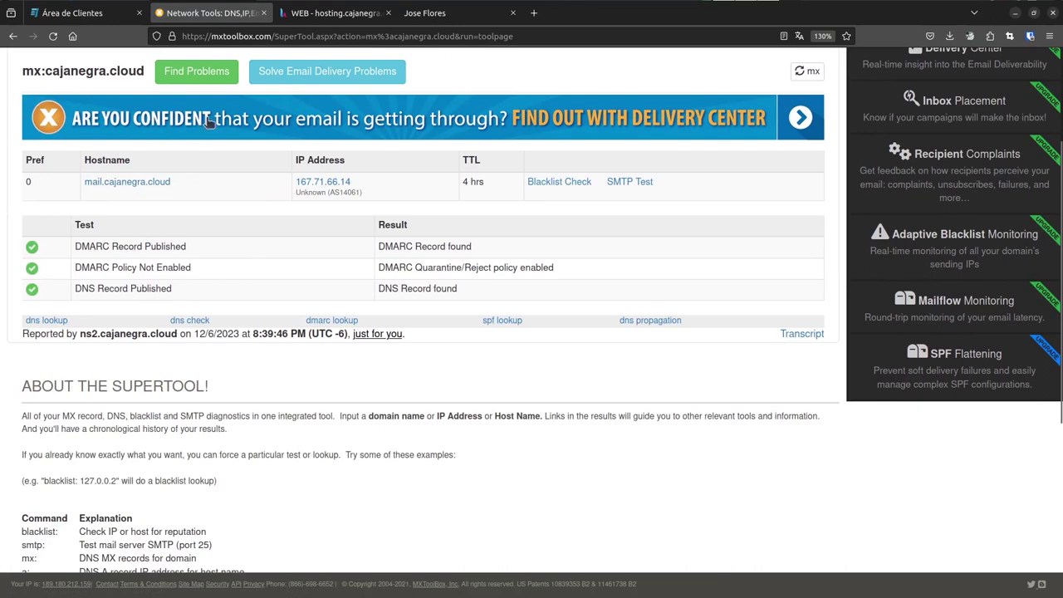
left_click(332, 12)
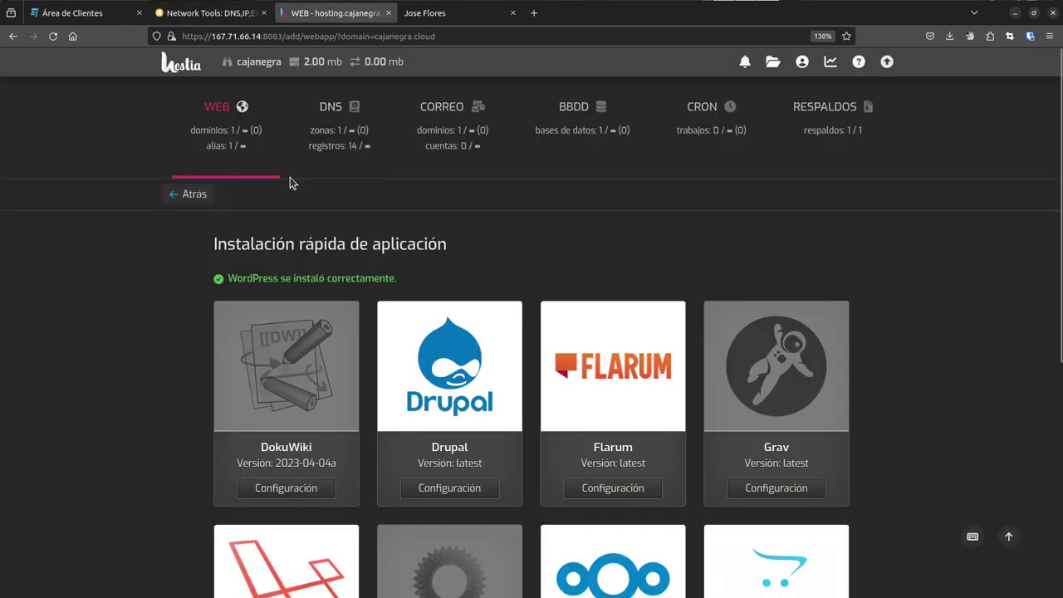
- Open the cajanegra.cloud DNS zone records and point out the mail A record
left_click(322, 144)
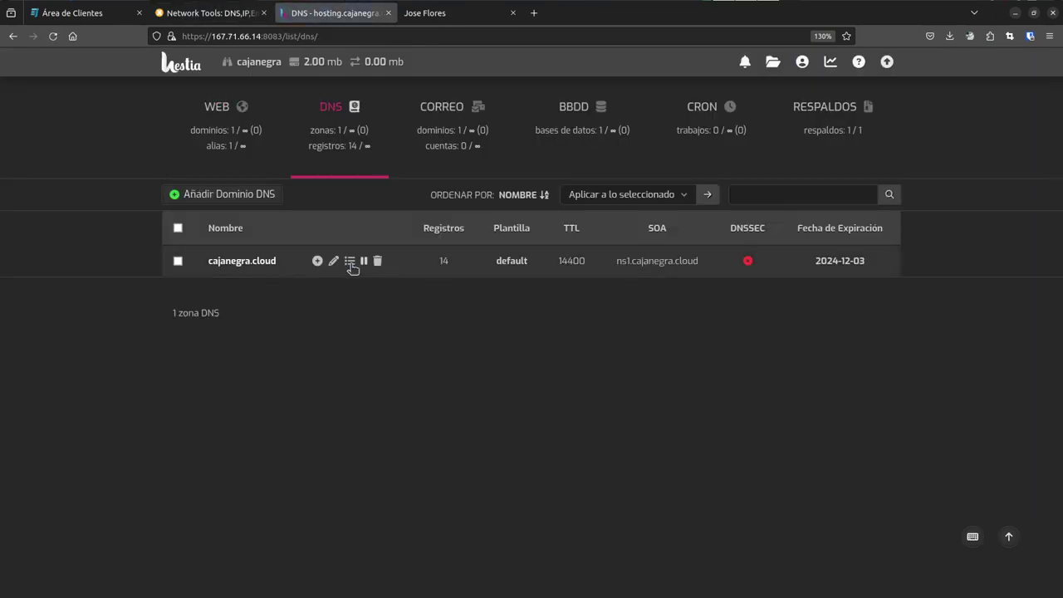
left_click(350, 261)
scroll(104, 312, "down", 3)
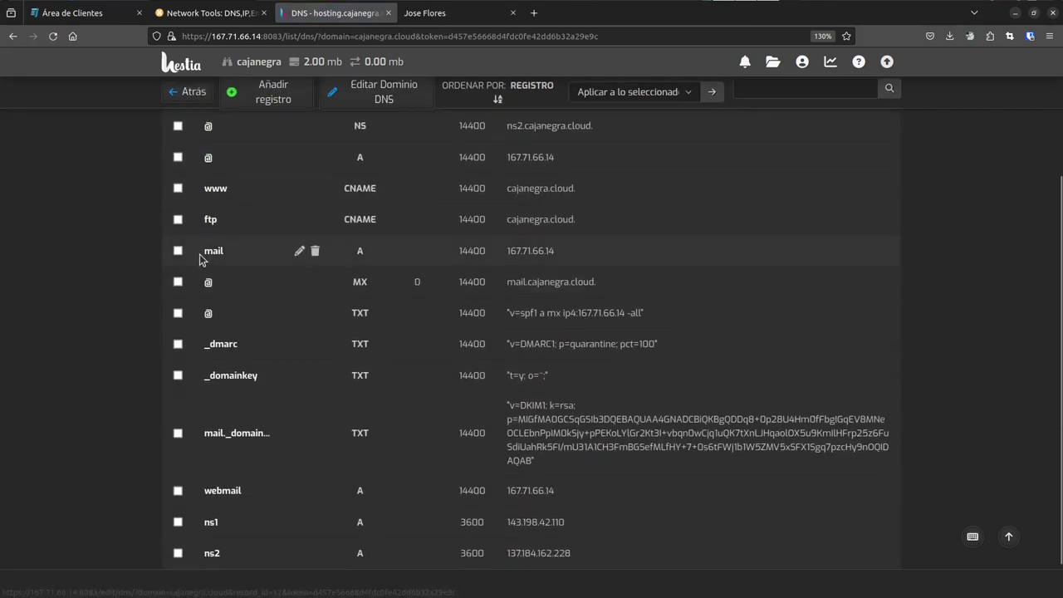
left_click_drag(199, 259, 558, 267)
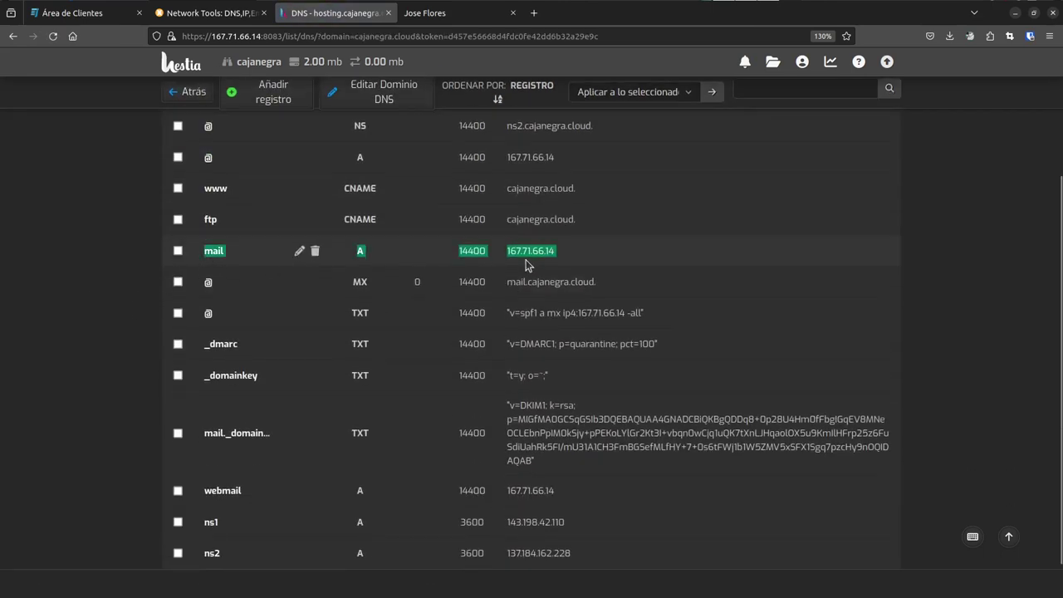
left_click(241, 264)
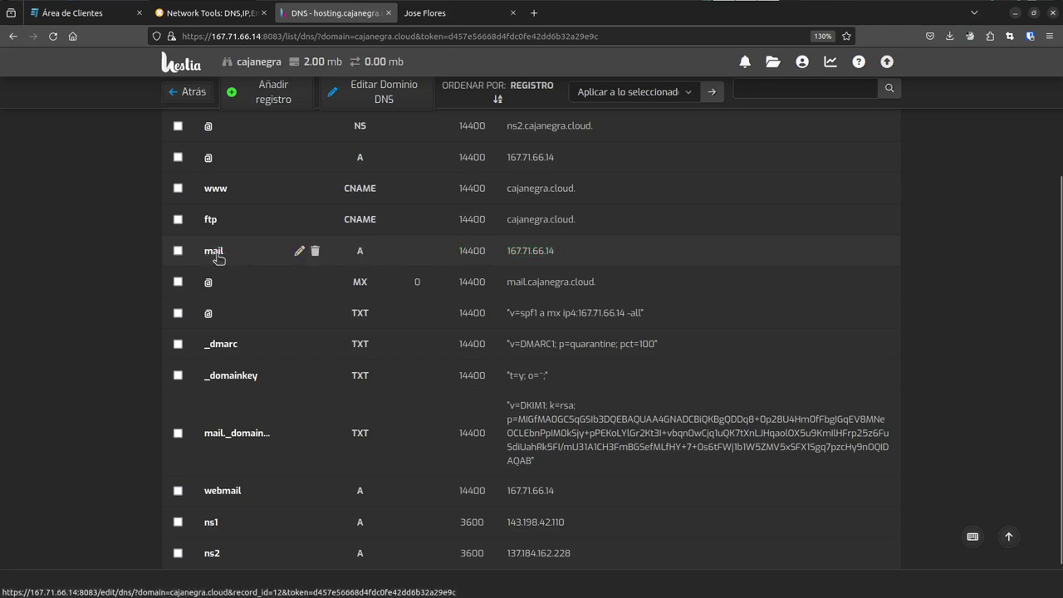
- Inspect the mail._domainkey DKIM TXT record and the MX record targeting mail.cajanegra.cloud
scroll(254, 365, "down", 2)
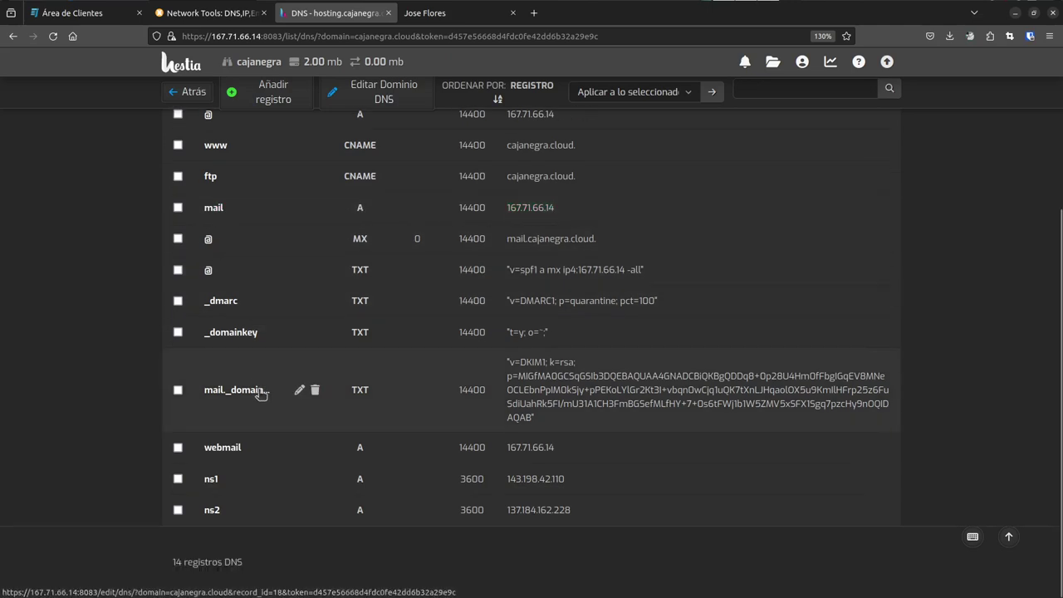
double_click(211, 390)
left_click_drag(276, 393, 579, 434)
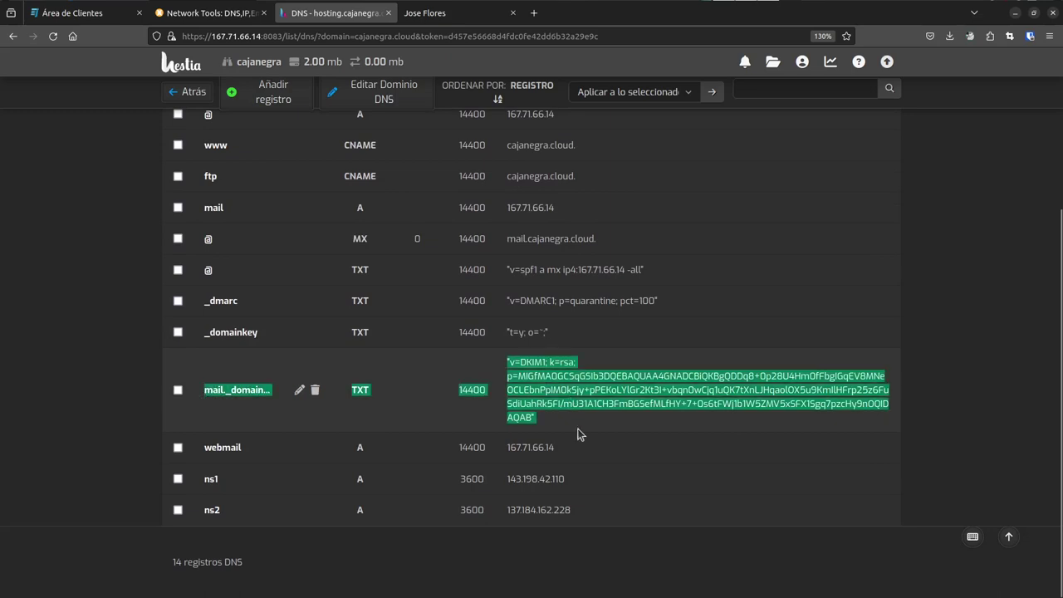
scroll(401, 360, "up", 4)
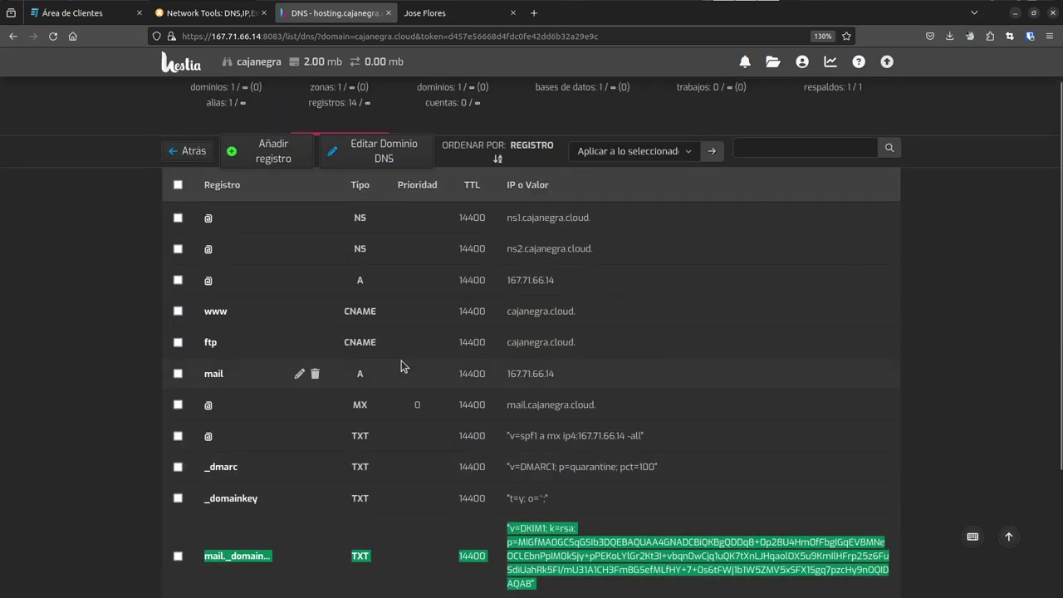
scroll(394, 353, "down", 4)
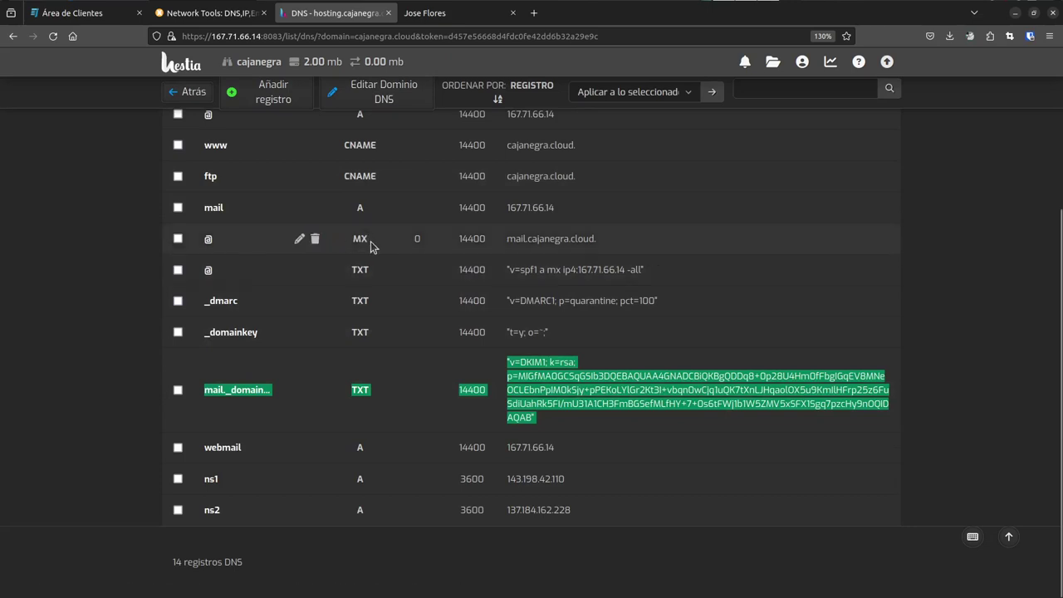
left_click_drag(371, 241, 353, 241)
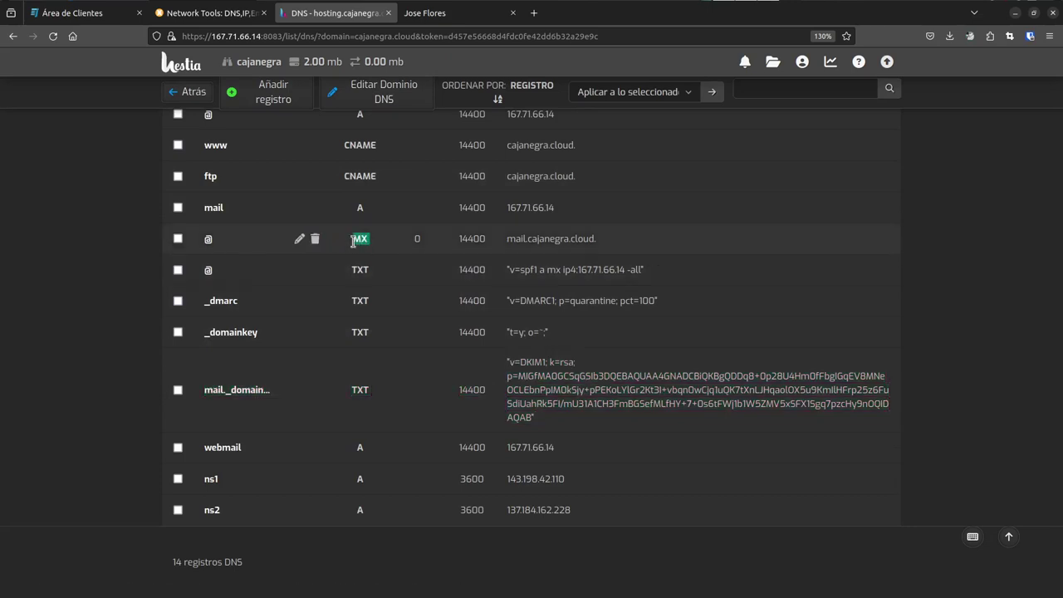
left_click_drag(595, 240, 506, 245)
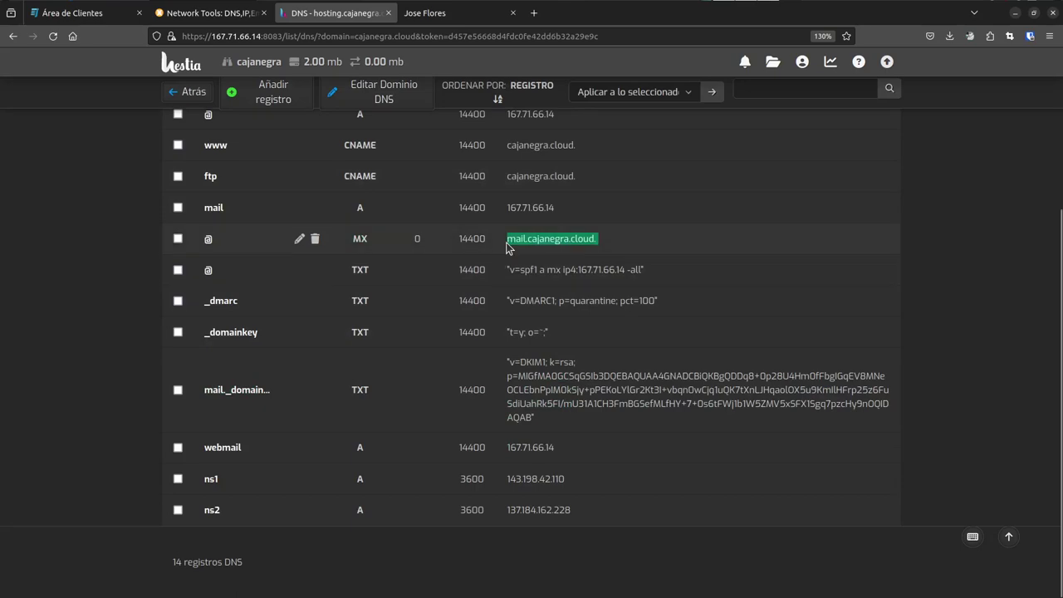
key("ctrl+Tab")
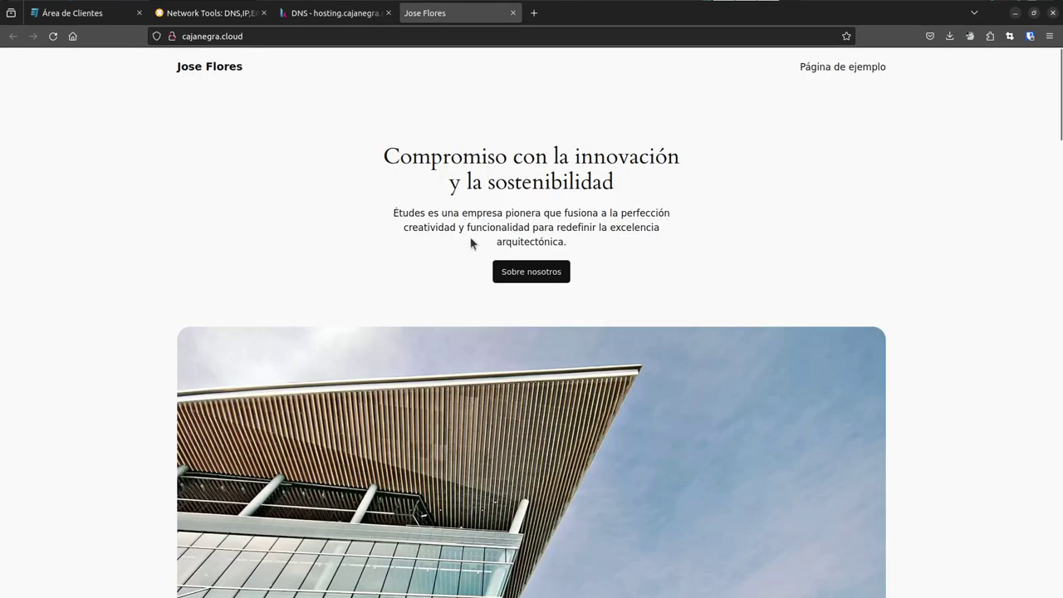
- Check the MX results' hostname and IP 167.71.66.14 against the notes, and the passing DMARC tests
key("ctrl+Tab")
key("ctrl+Tab")
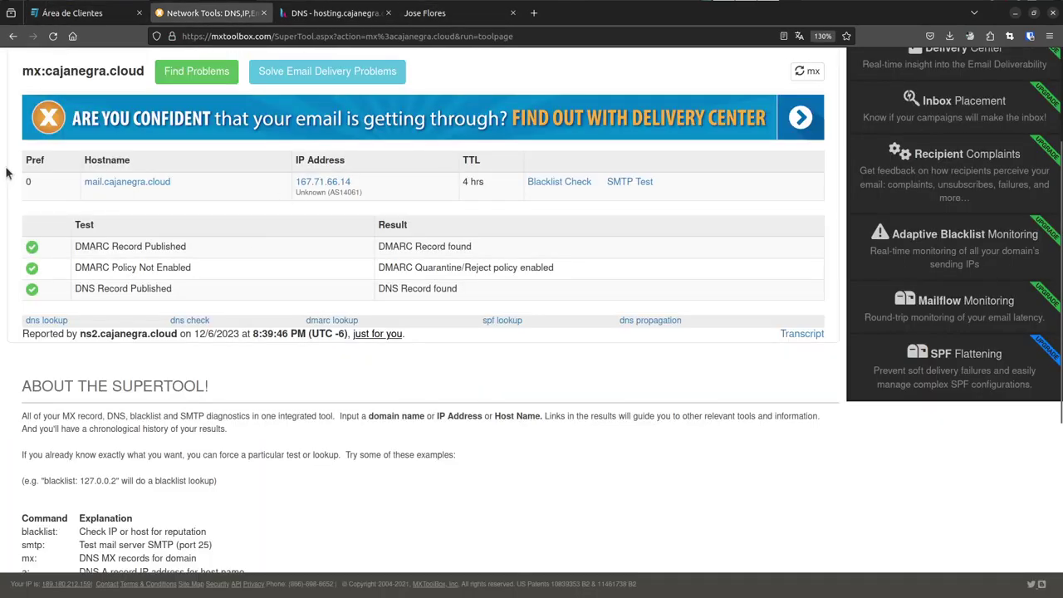
left_click_drag(76, 181, 174, 182)
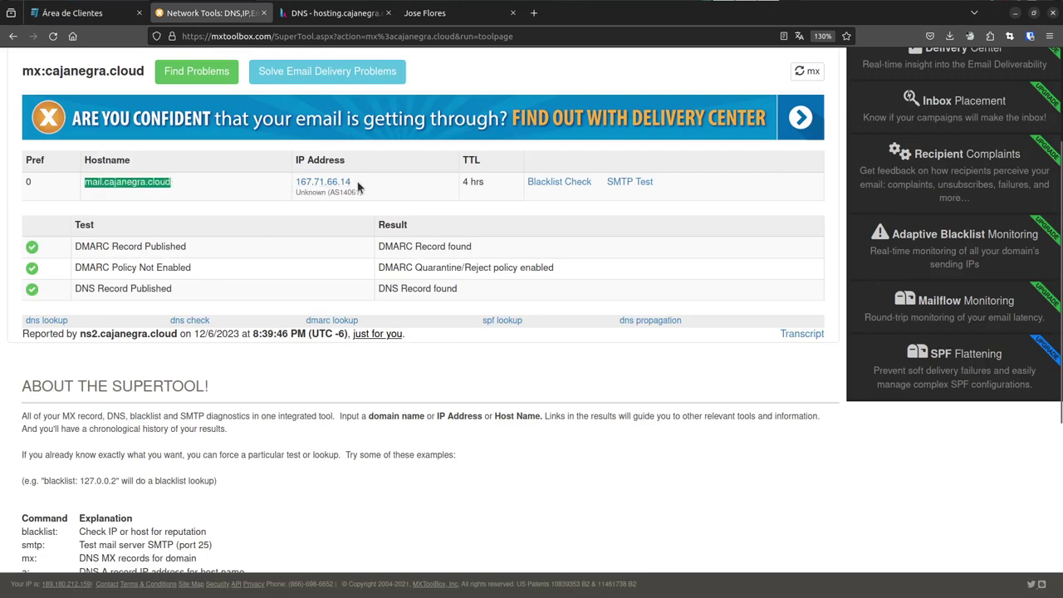
left_click_drag(353, 183, 415, 221)
key("alt+Tab")
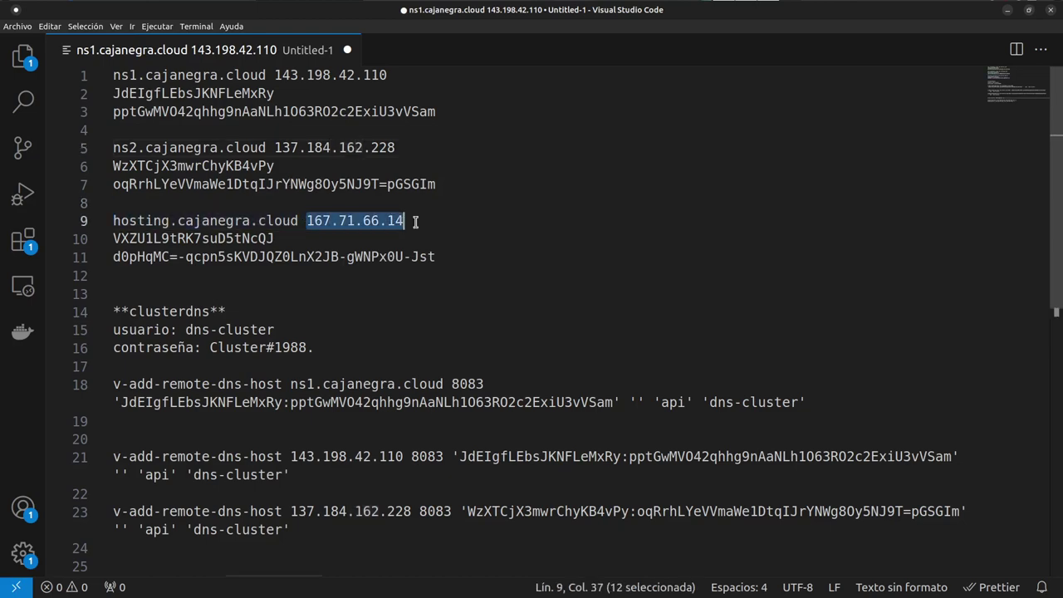
key("alt+Tab")
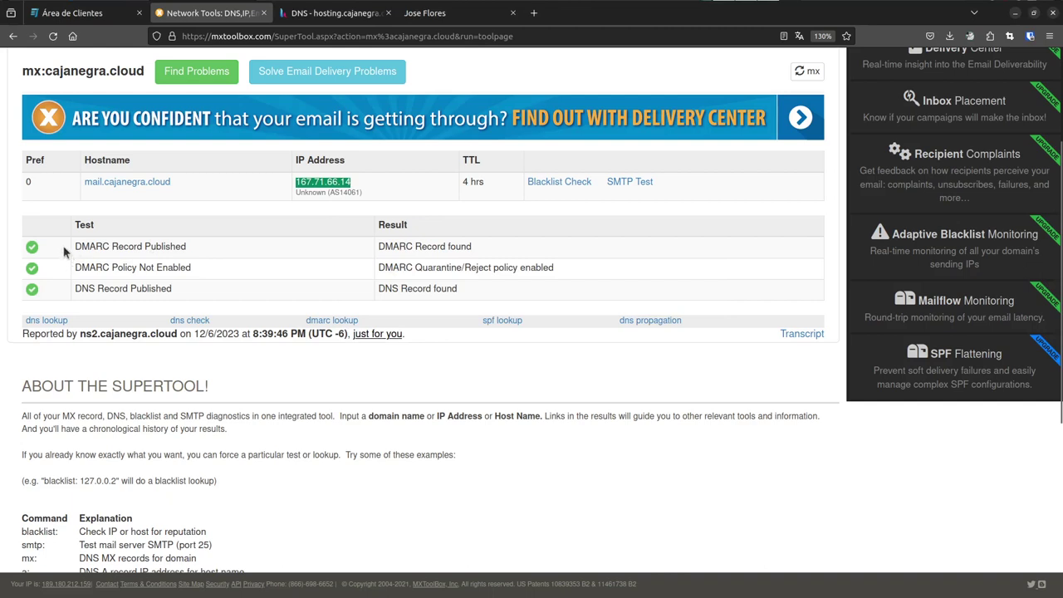
left_click_drag(64, 252, 492, 298)
left_click(488, 289)
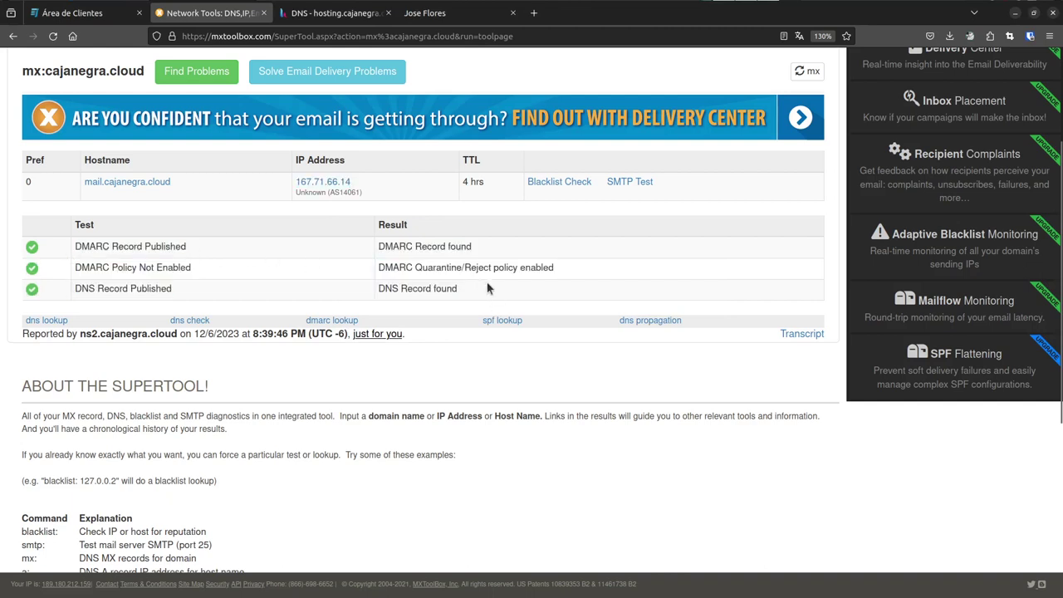
scroll(336, 283, "up", 2)
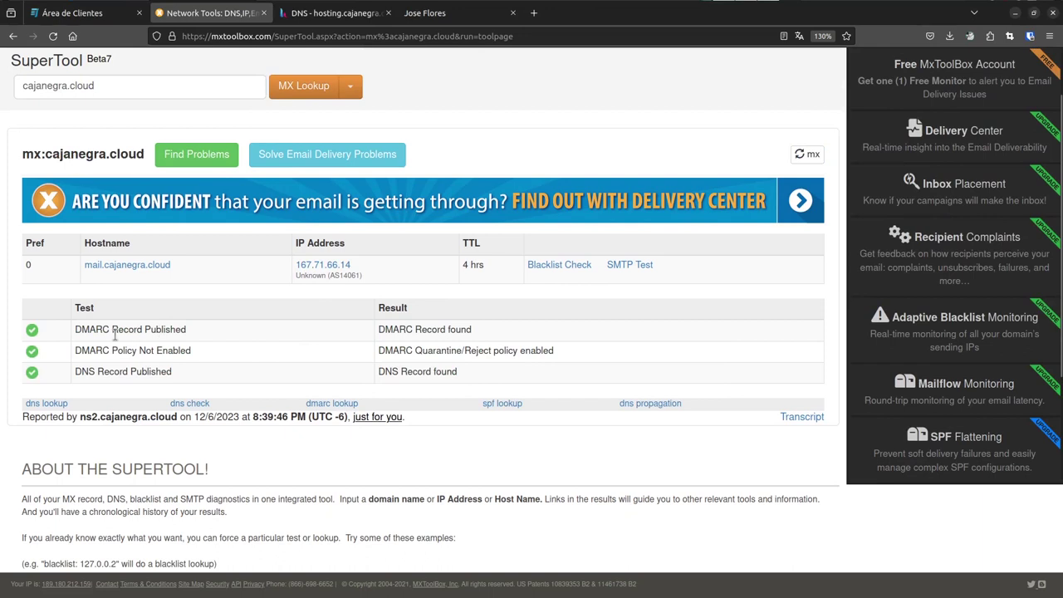
- Compare the DKIM and DMARC TXT values in Hestia's DNS records, then return to MxToolbox
key("ctrl+Tab")
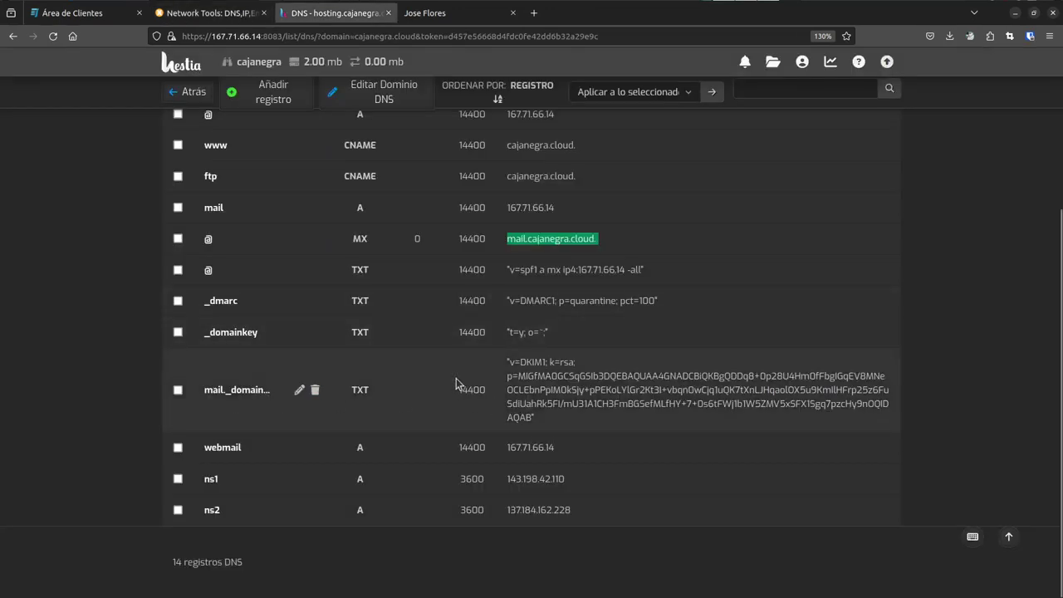
left_click_drag(509, 362, 626, 414)
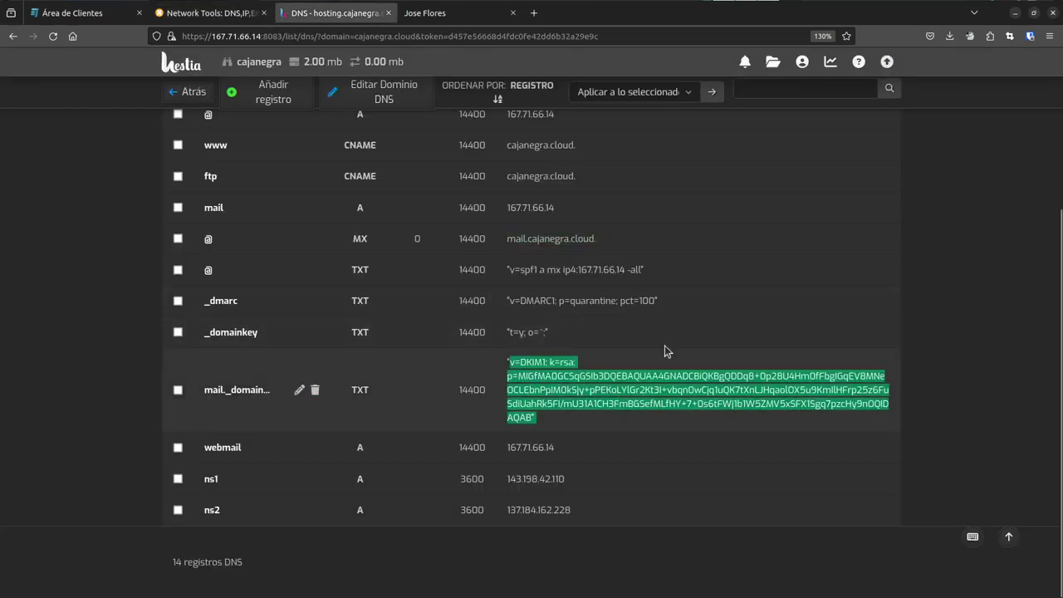
left_click_drag(692, 303, 501, 307)
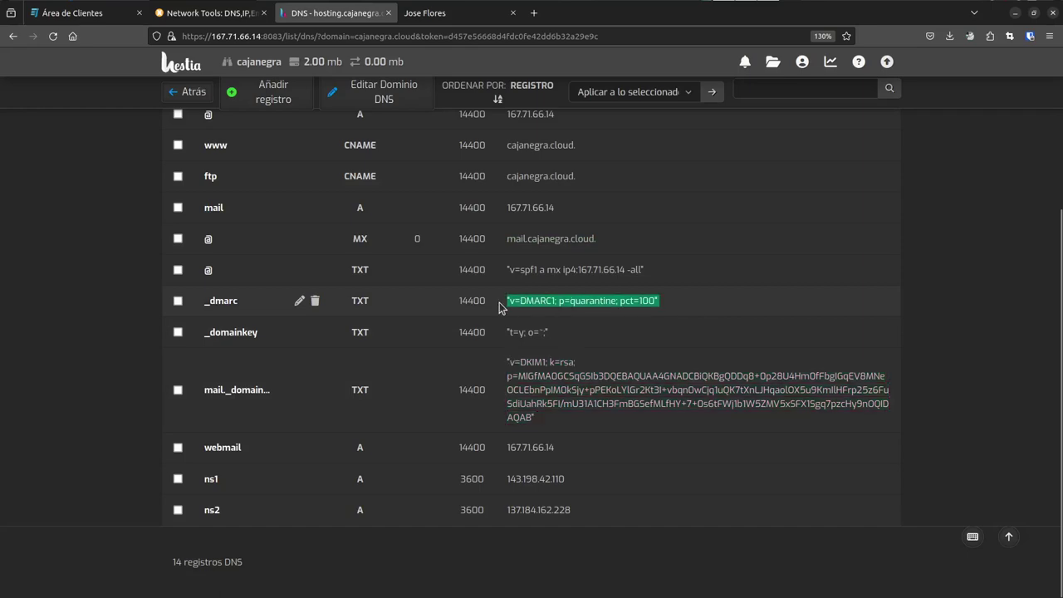
key("ctrl+Tab")
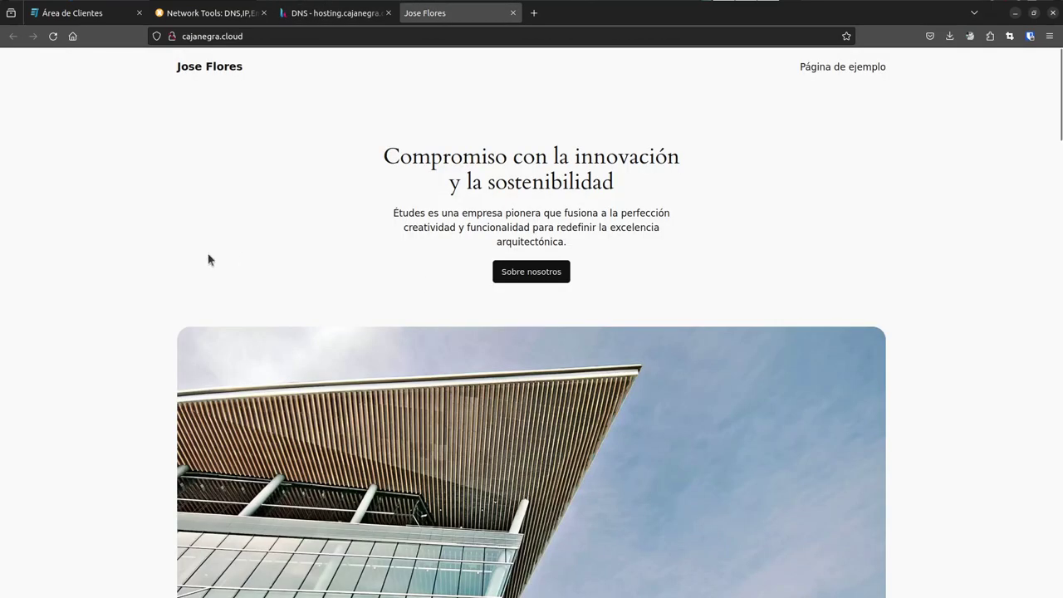
key("ctrl+shift+Tab")
key("ctrl+shift+Tab")
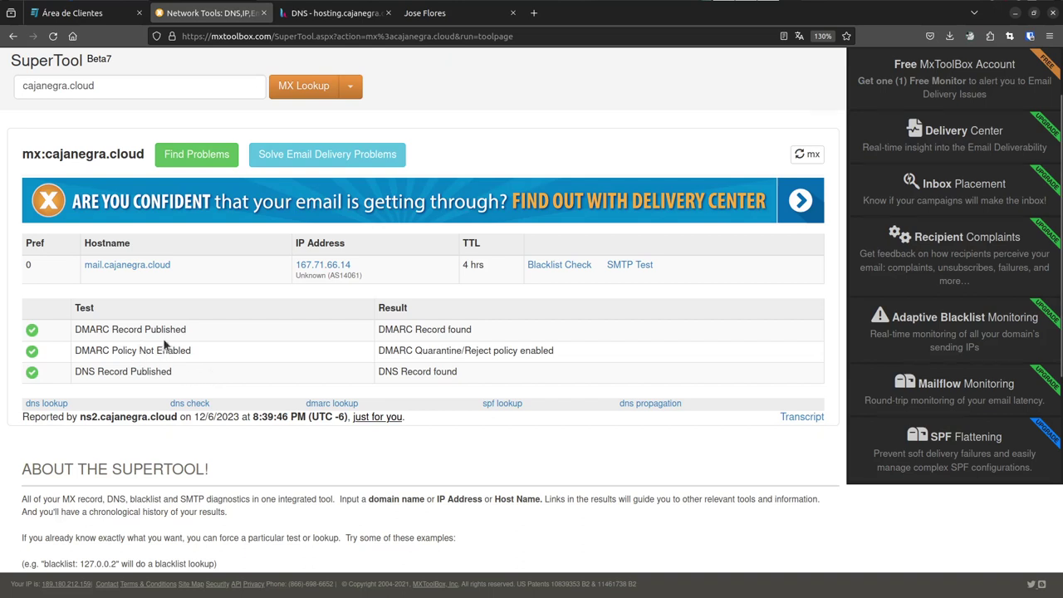
scroll(166, 348, "up", 2)
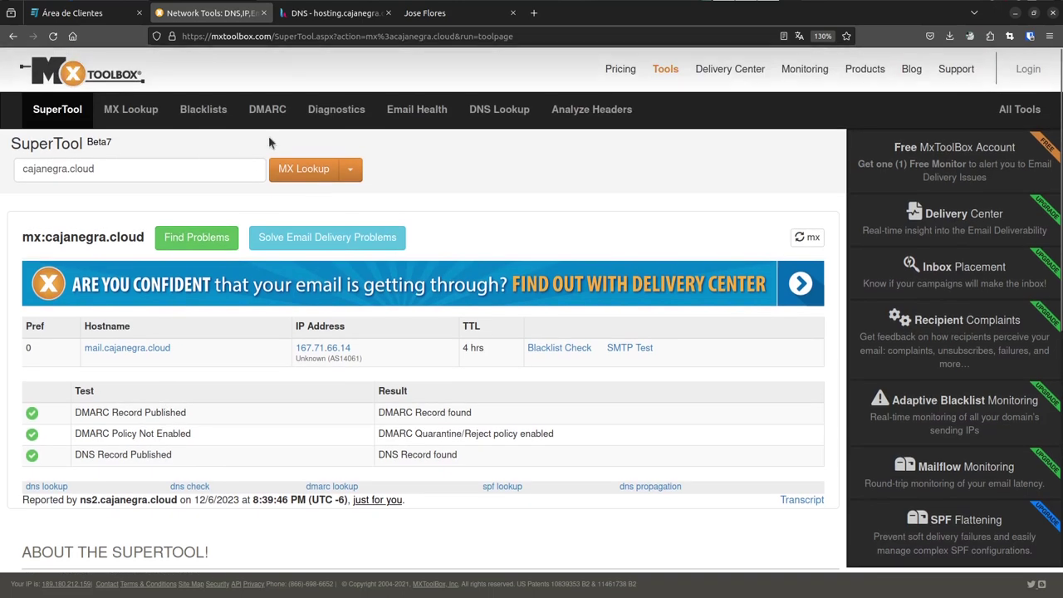
- Run a DNS Lookup for cajanegra.cloud in MxToolbox
left_click(349, 171)
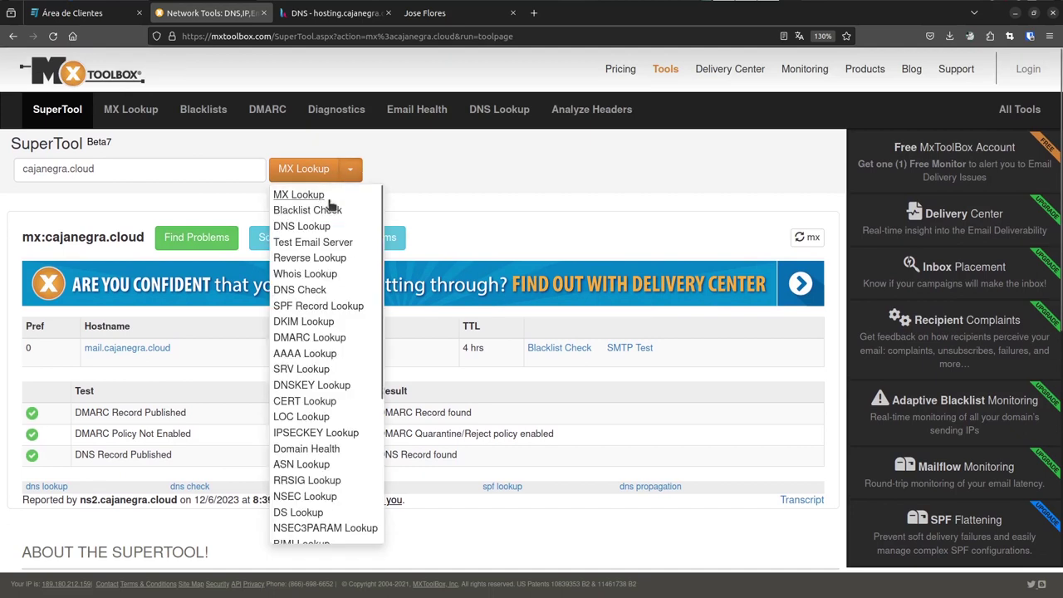
left_click(318, 235)
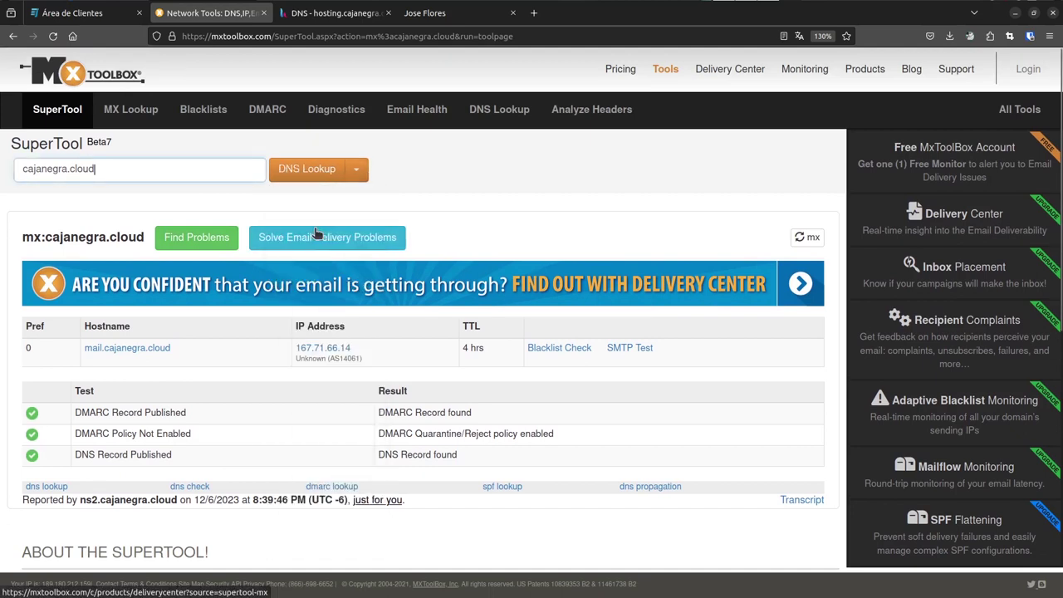
left_click(312, 172)
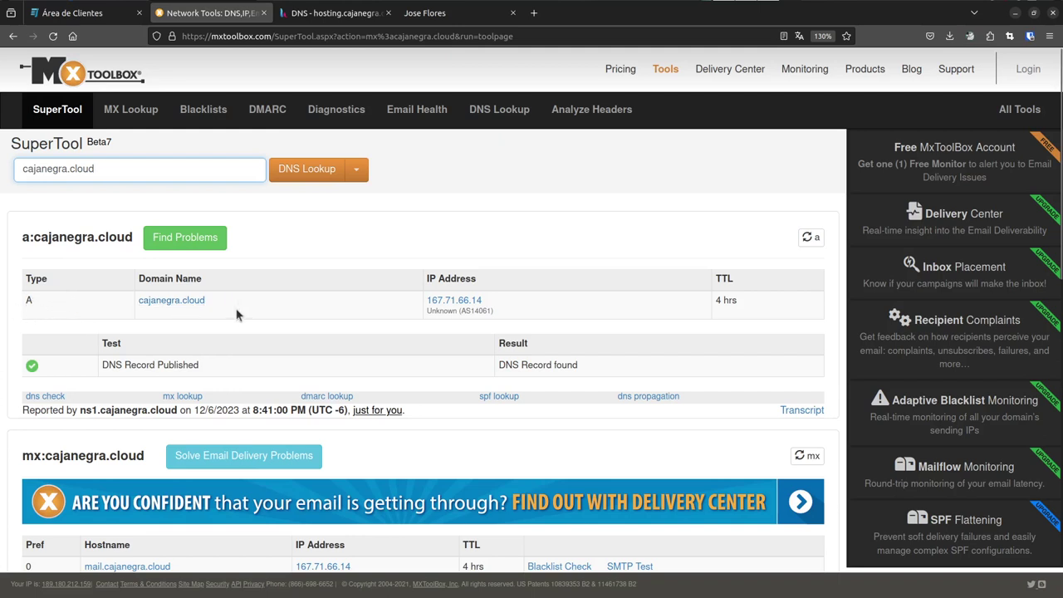
- Inspect the A record: 167.71.66.14, 4 hrs TTL, published, reported by ns1.cajanegra.cloud
left_click_drag(238, 310, 88, 297)
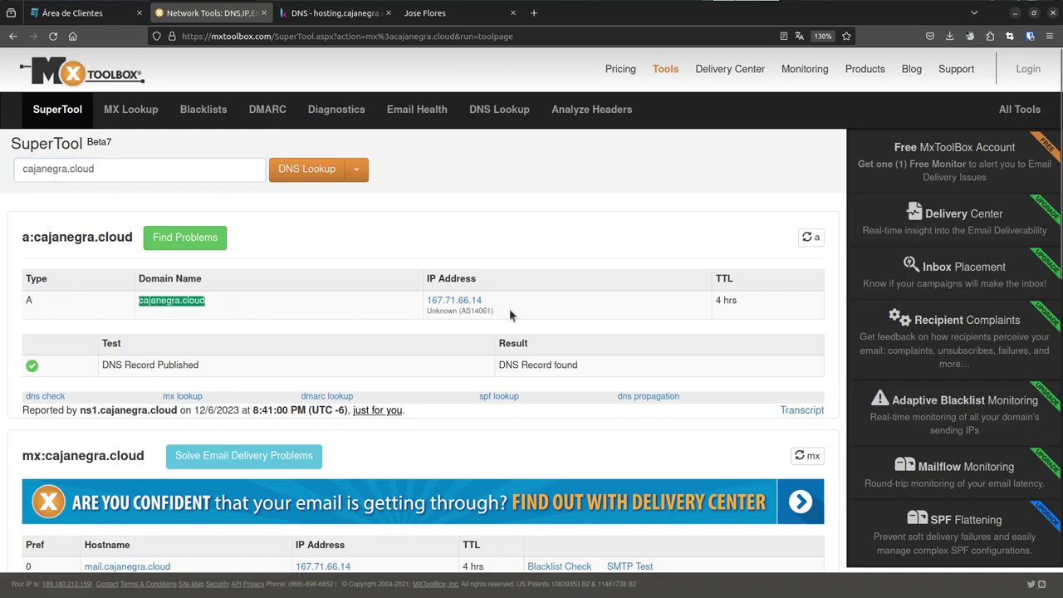
left_click_drag(509, 308, 427, 303)
left_click_drag(754, 297, 713, 303)
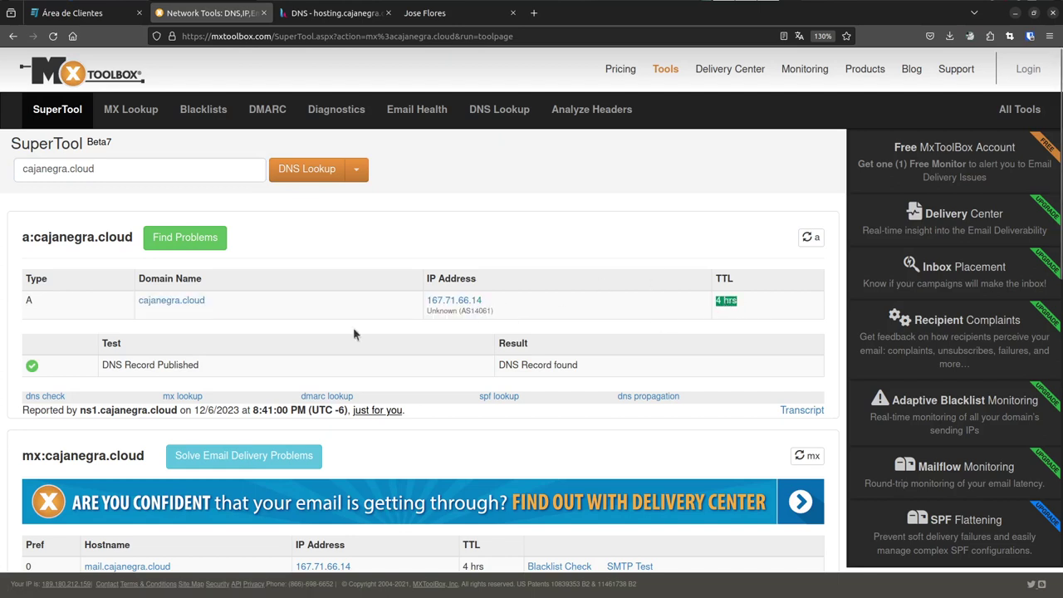
left_click_drag(77, 363, 593, 369)
scroll(310, 338, "down", 2)
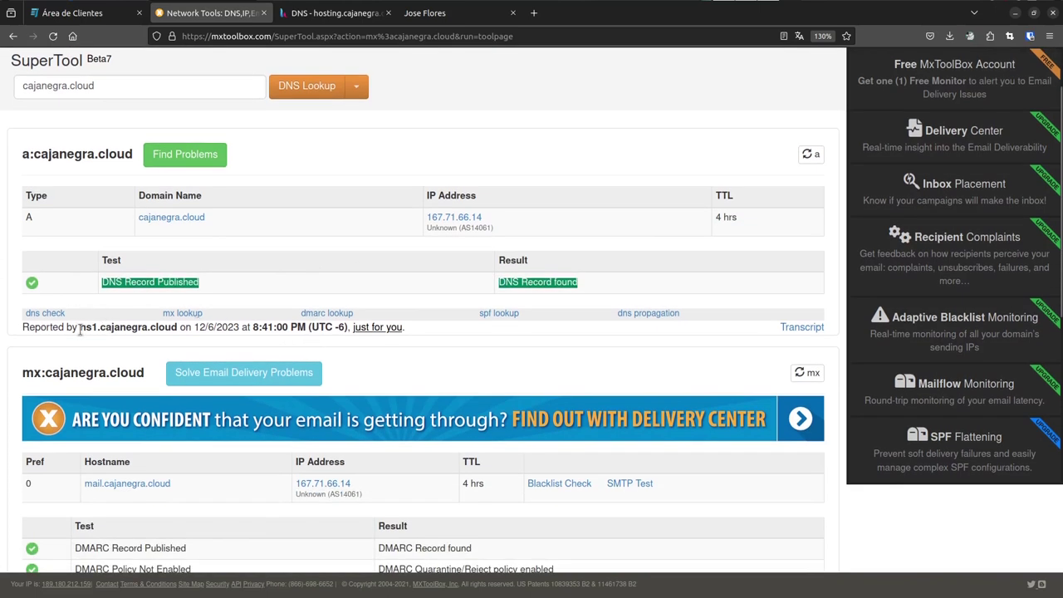
left_click_drag(78, 330, 180, 331)
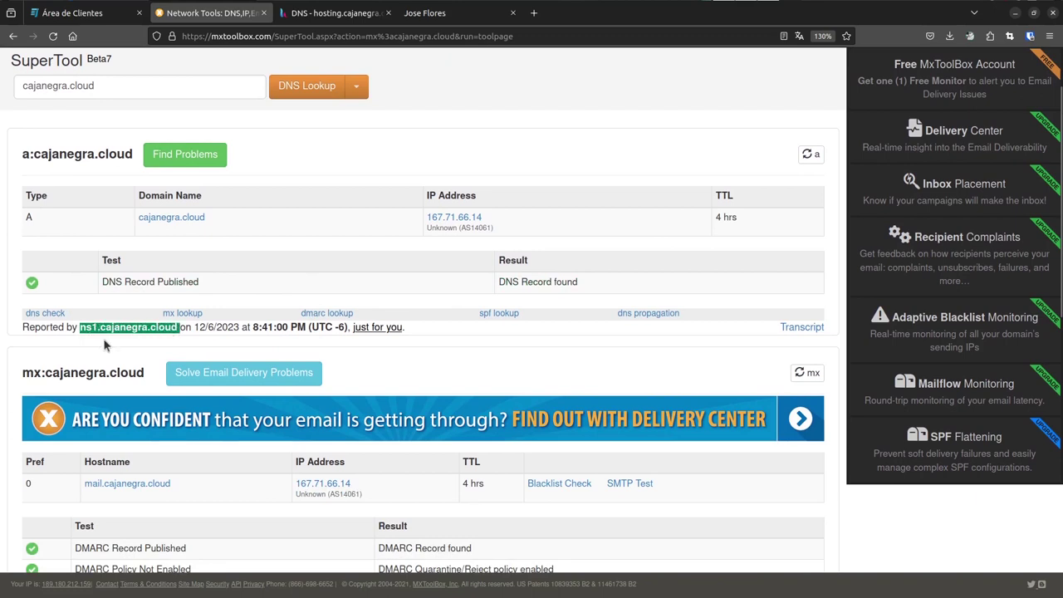
mouse_move(963, 6)
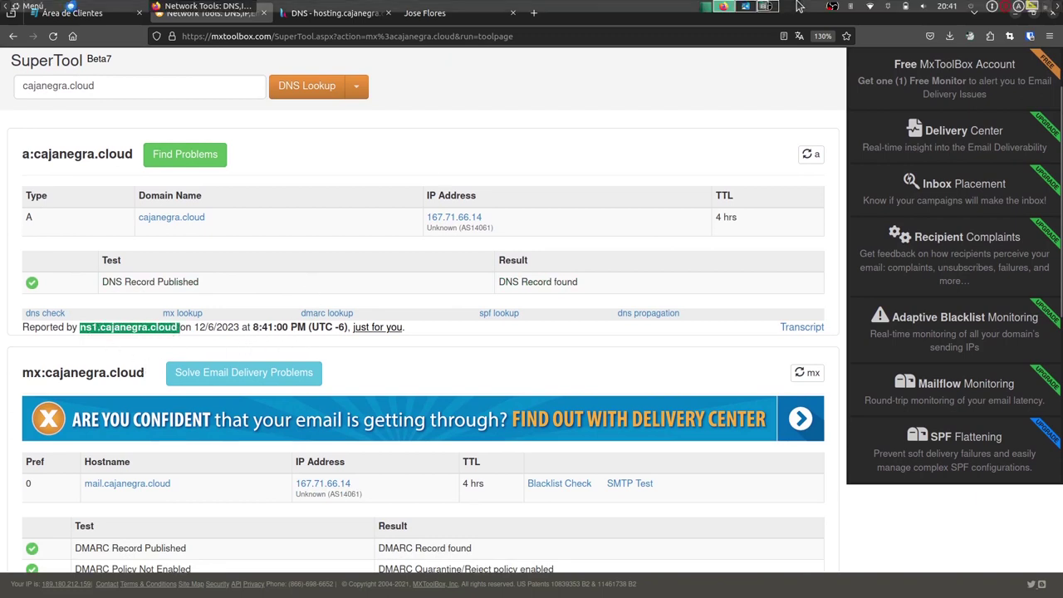
- Rerun the cajanegra.cloud DNS lookup and note the answer reported by ns2.cajanegra.cloud
left_click(306, 88)
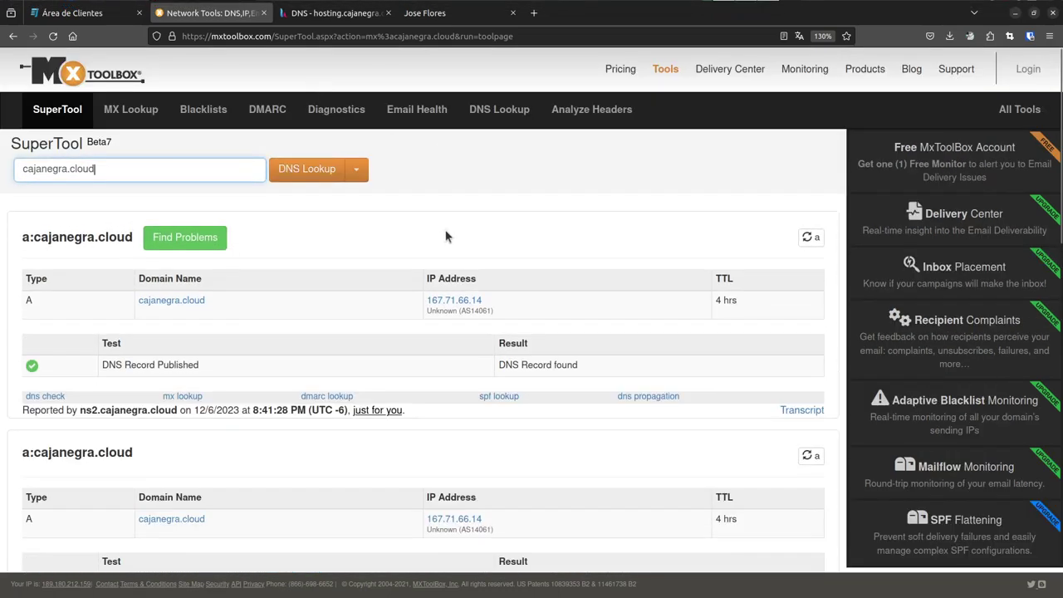
scroll(422, 236, "down", 3)
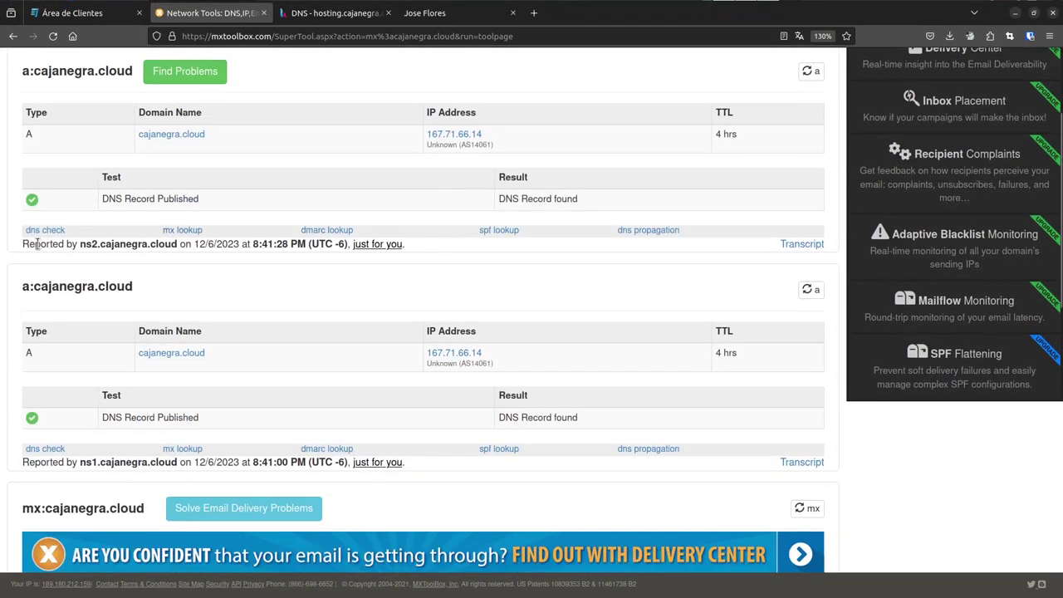
left_click_drag(37, 243, 177, 247)
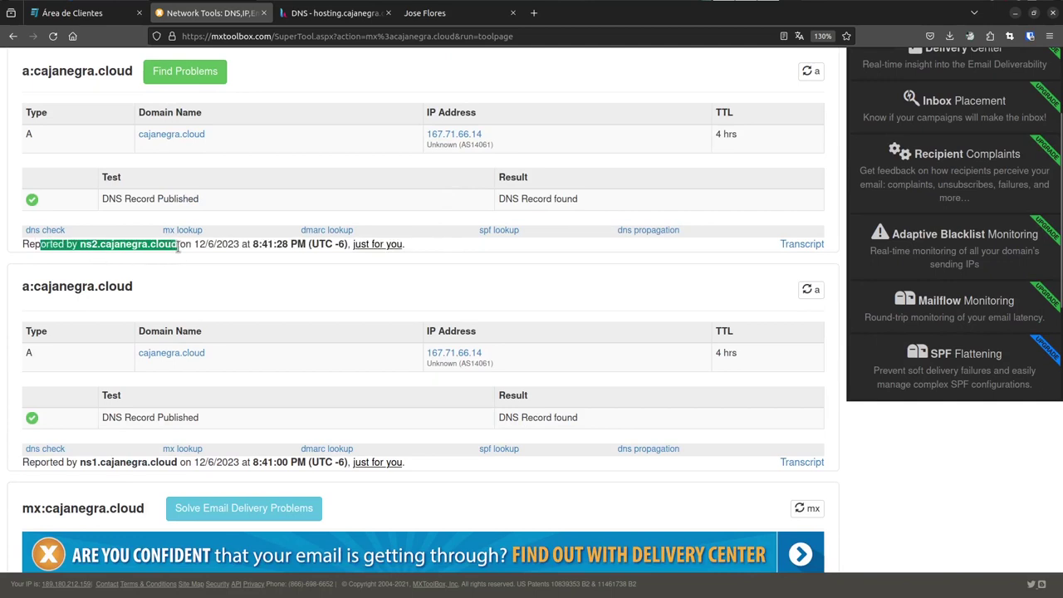
left_click_drag(79, 243, 96, 245)
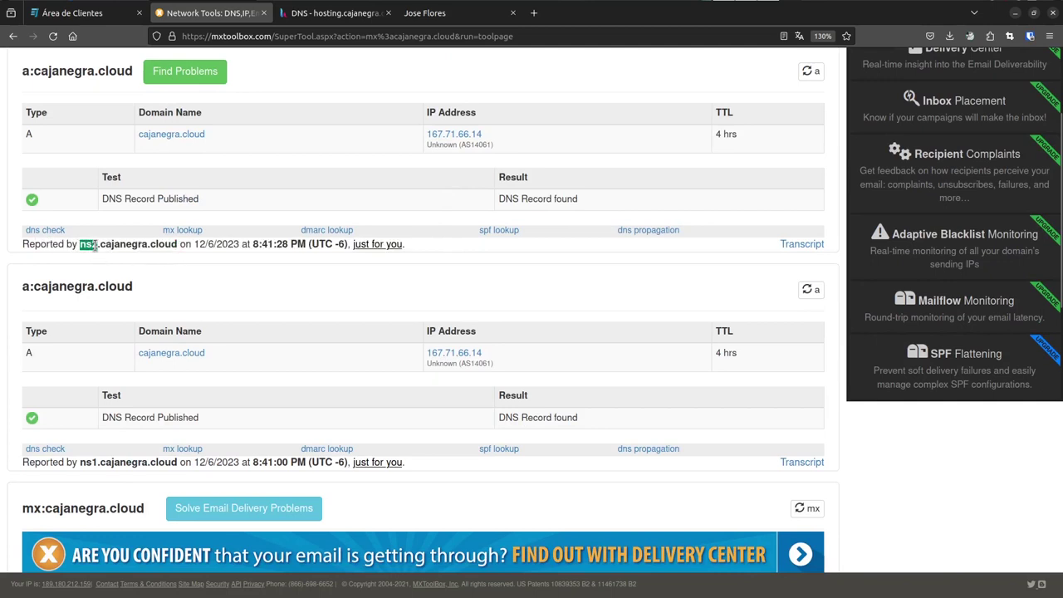
left_click(239, 284)
left_click_drag(80, 244, 180, 245)
scroll(141, 328, "down", 1)
scroll(141, 328, "down", 2)
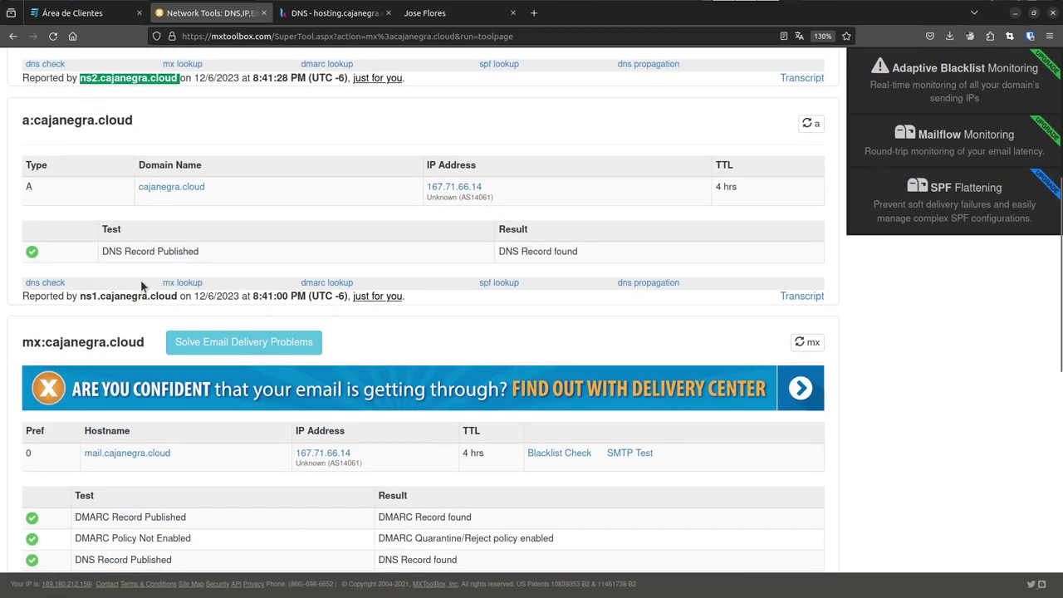
left_click_drag(176, 296, 83, 296)
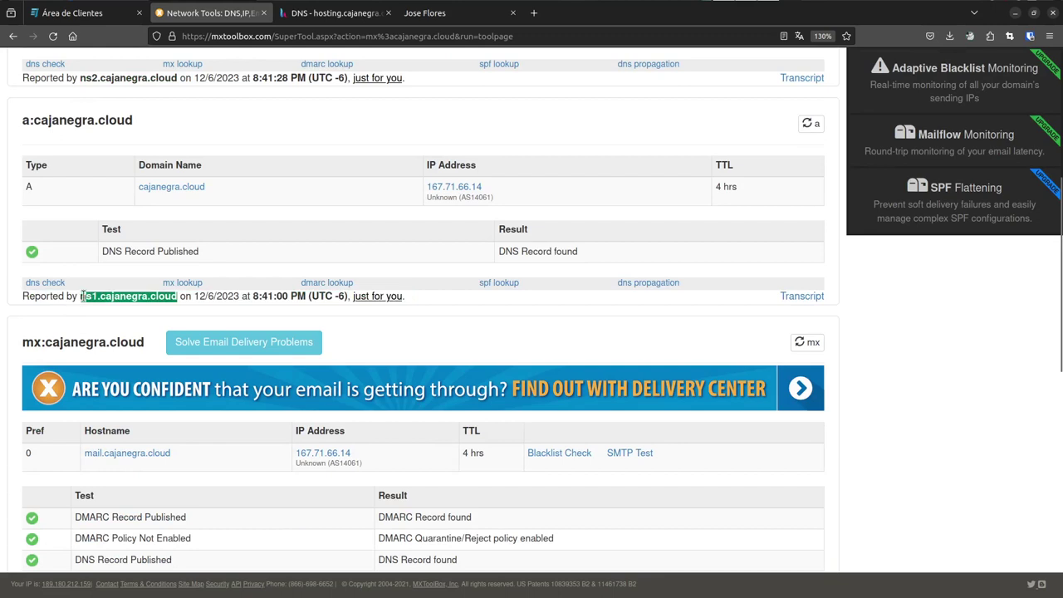
scroll(73, 299, "up", 3)
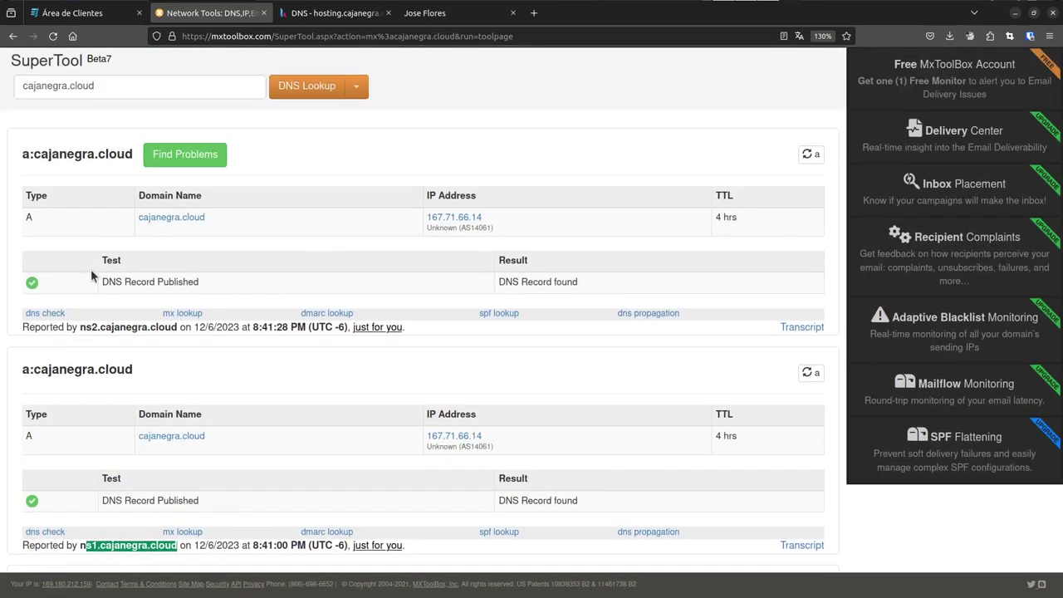
- Repeat the lookup until a result reported by ns1.cajanegra.cloud appears
left_click(297, 90)
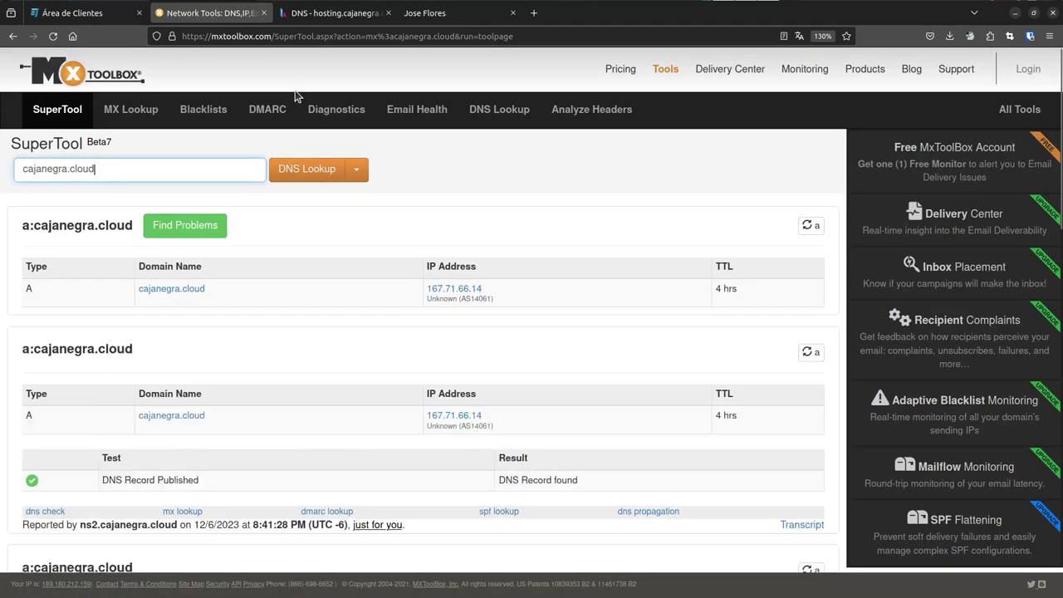
scroll(256, 235, "down", 3)
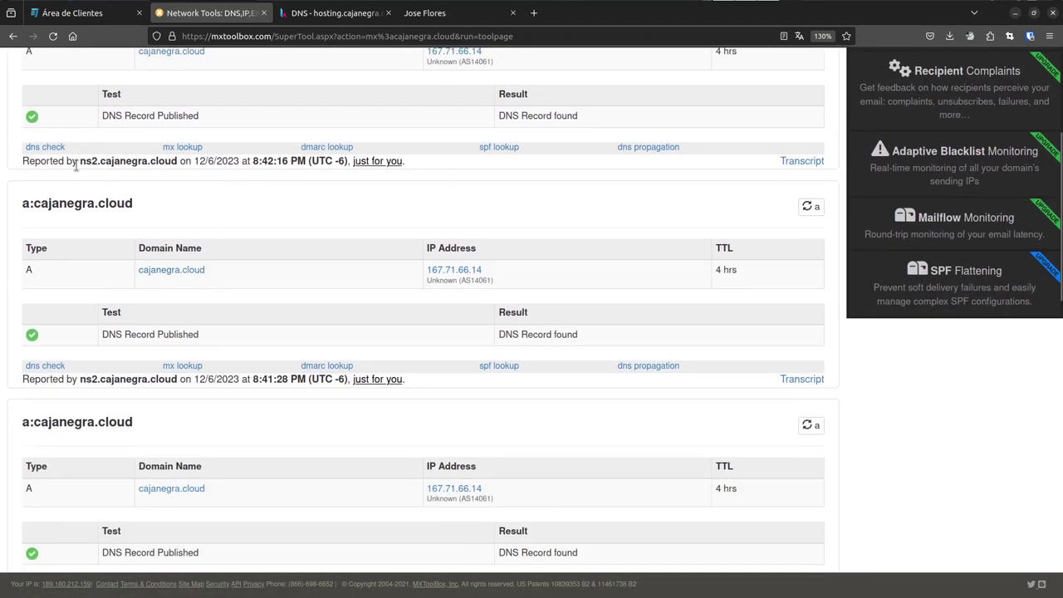
left_click_drag(80, 162, 177, 163)
scroll(128, 229, "down", 3)
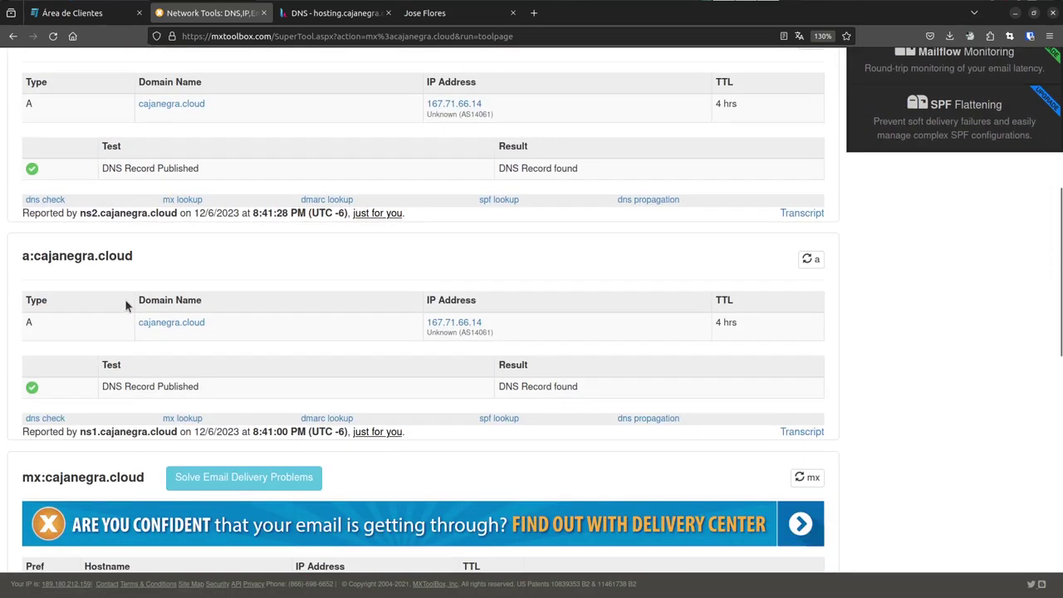
scroll(218, 282, "up", 4)
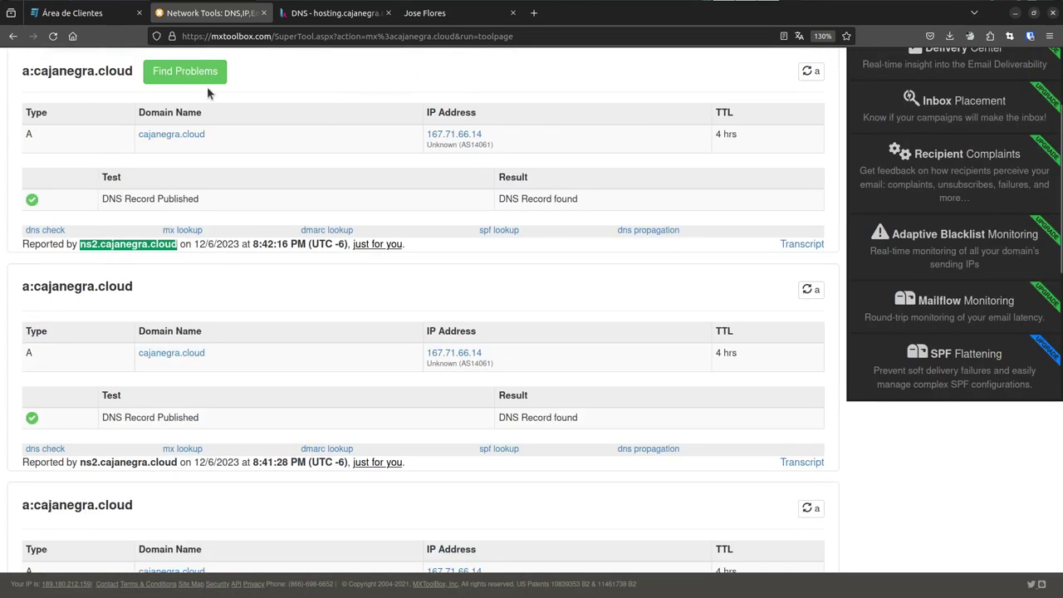
scroll(208, 93, "up", 3)
left_click(315, 169)
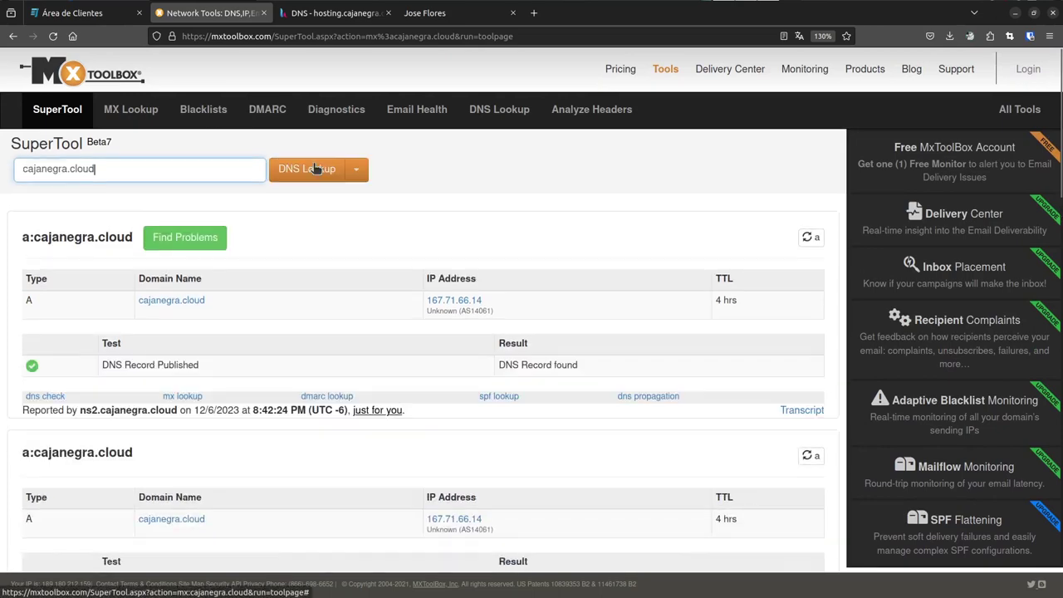
left_click(314, 168)
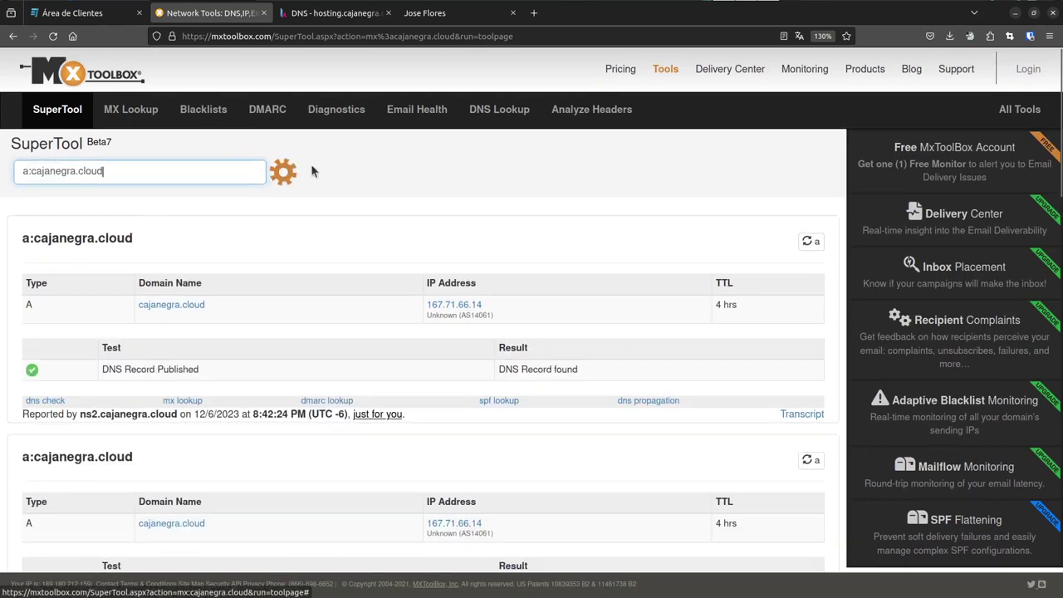
scroll(197, 249, "down", 5)
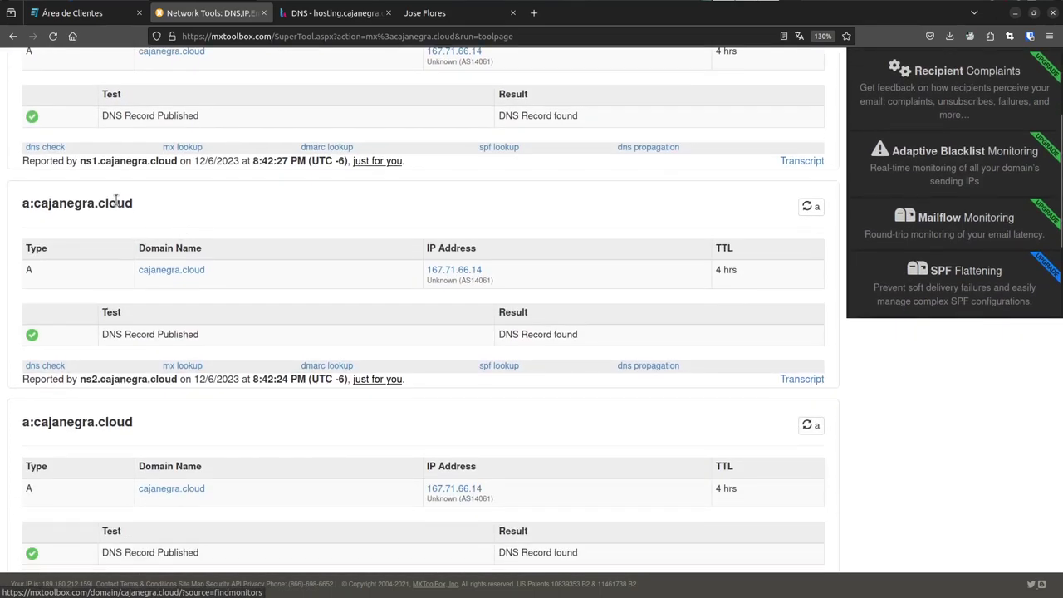
left_click_drag(80, 161, 175, 164)
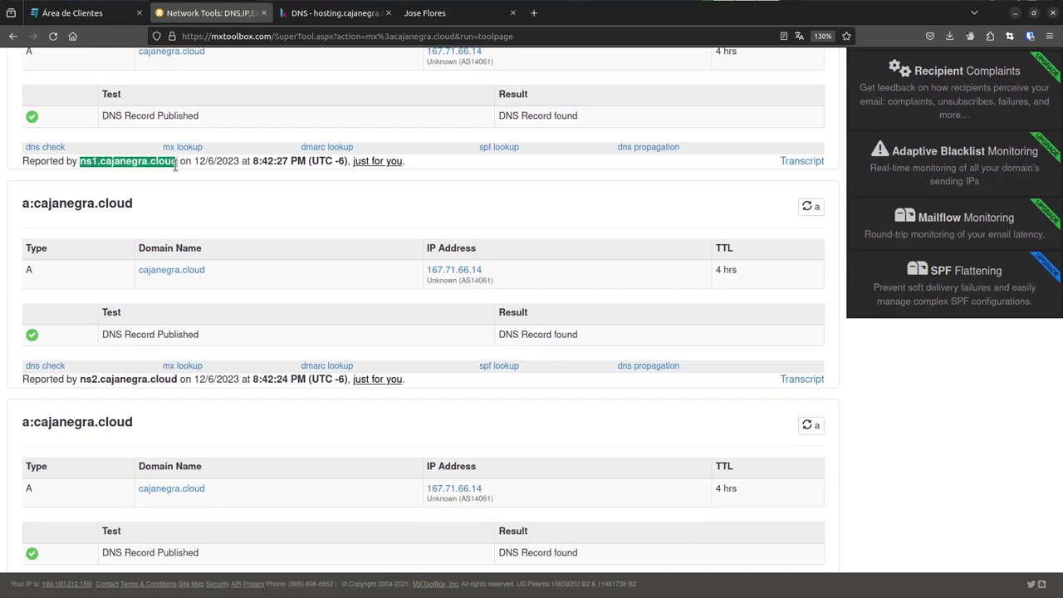
scroll(175, 165, "up", 5)
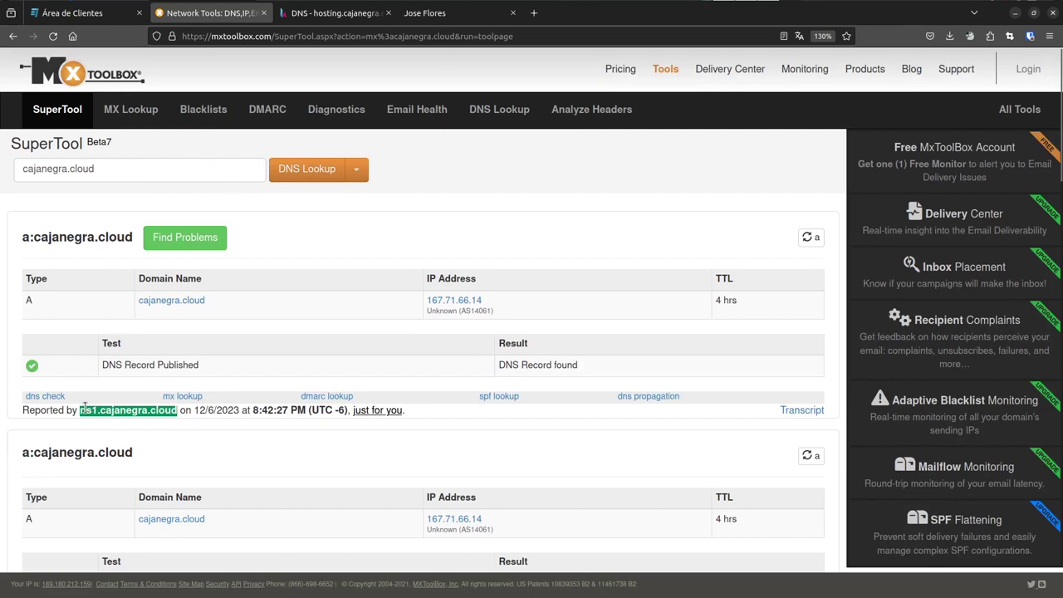
- Switch the MxToolbox lookup type to SOA Lookup
left_click(356, 172)
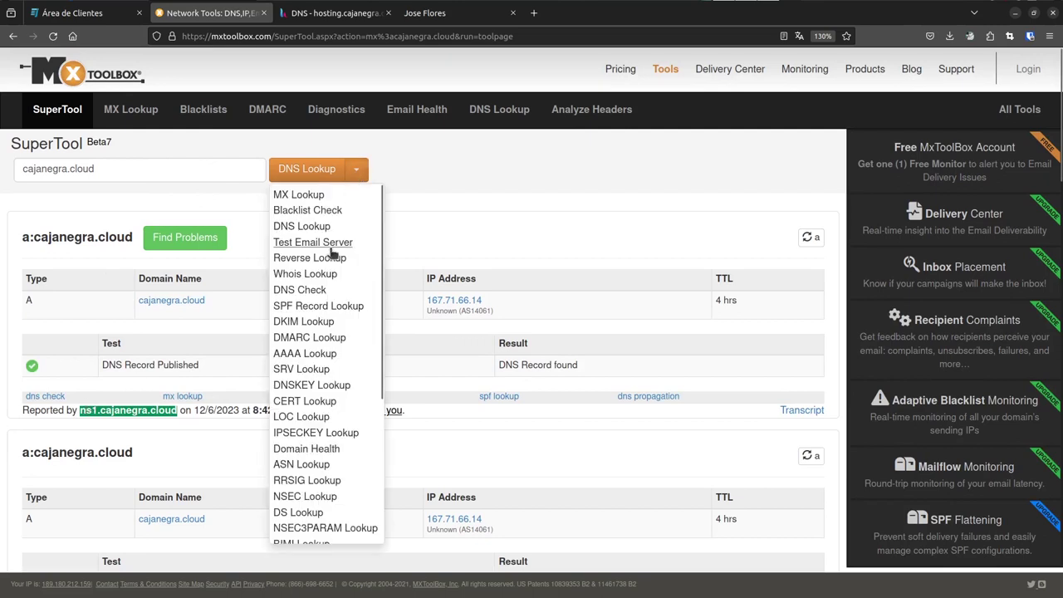
scroll(339, 353, "down", 2)
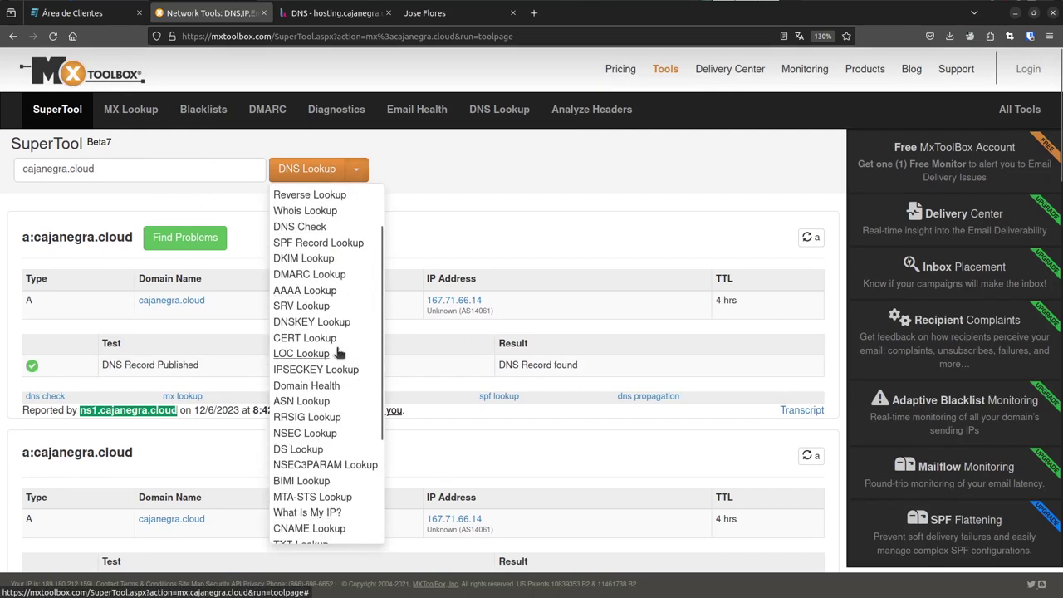
scroll(336, 382, "down", 4)
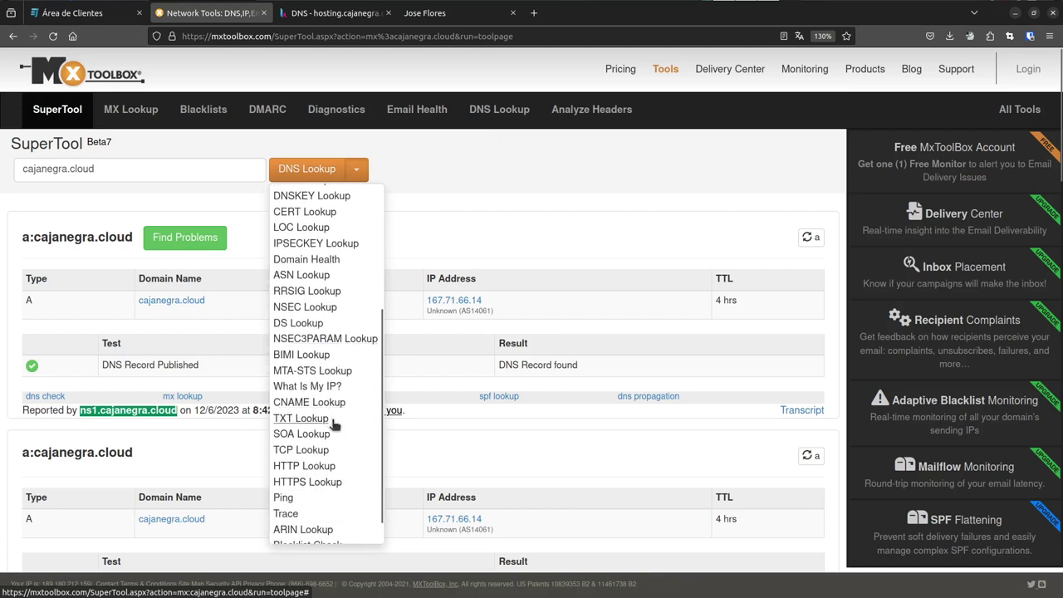
left_click(316, 433)
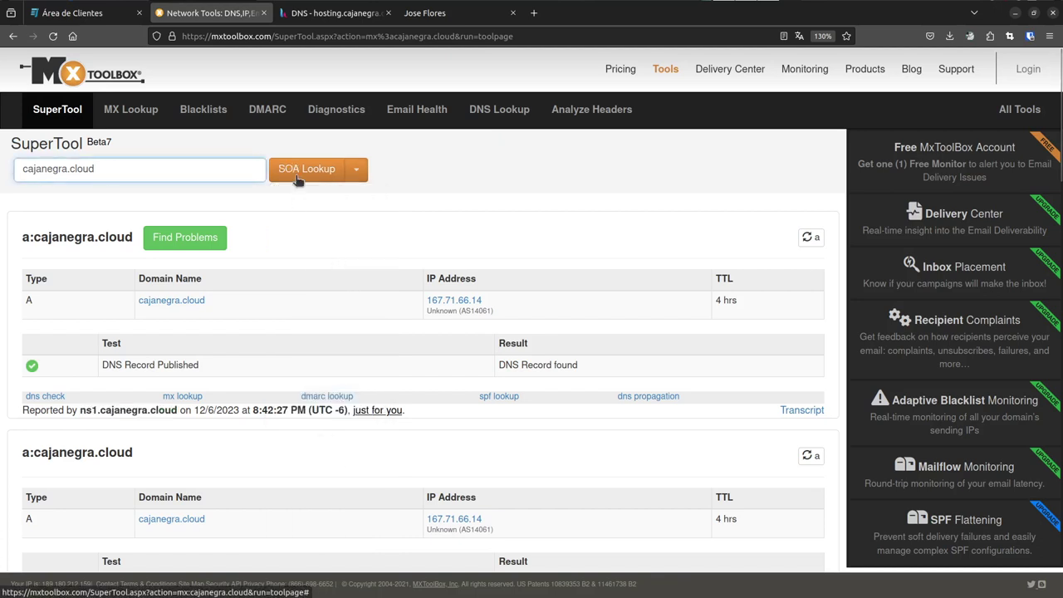
- Review cajanegra.cloud's DNS records in Hestia, then return to MxToolbox
key("ctrl+Tab")
scroll(268, 244, "up", 5)
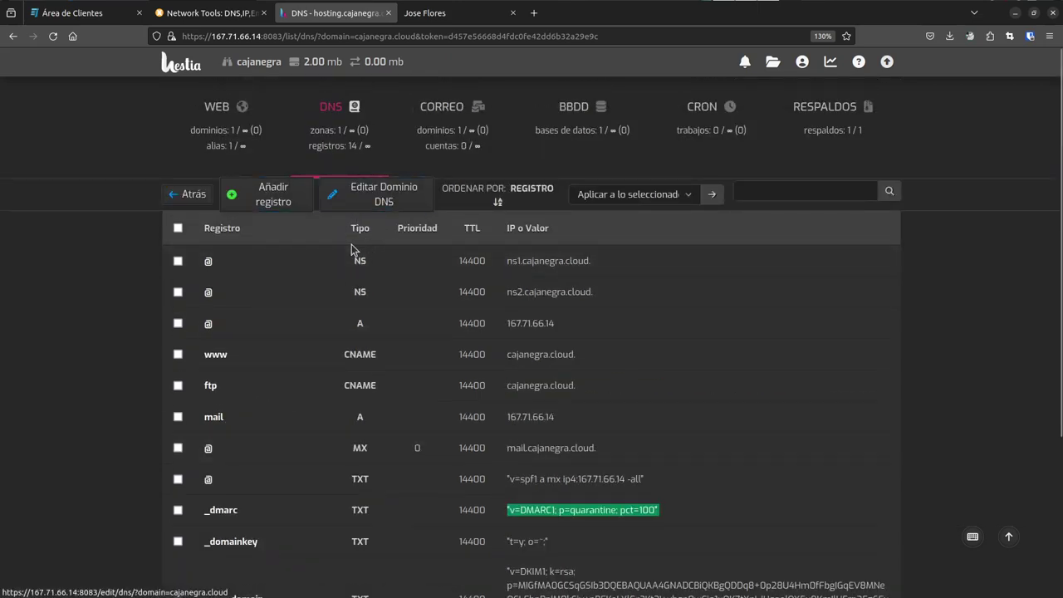
scroll(493, 332, "down", 1)
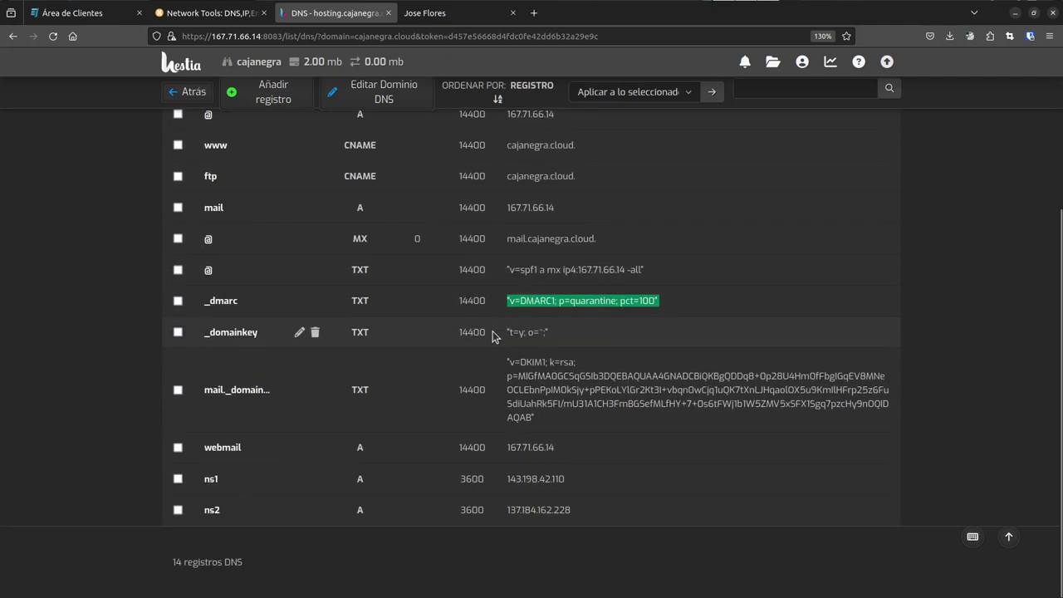
scroll(492, 331, "up", 4)
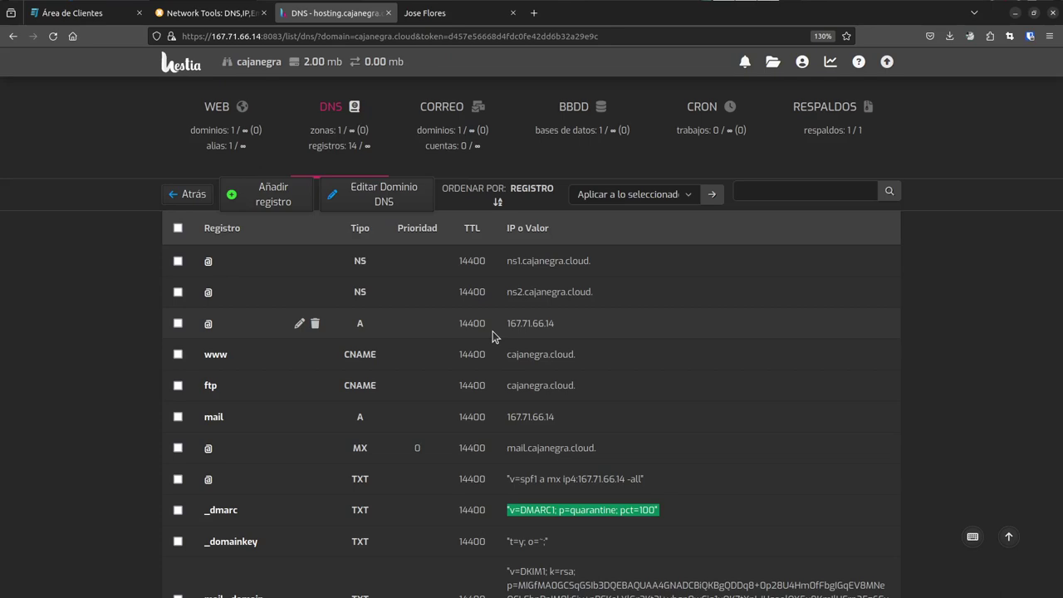
key("ctrl+shift+Tab")
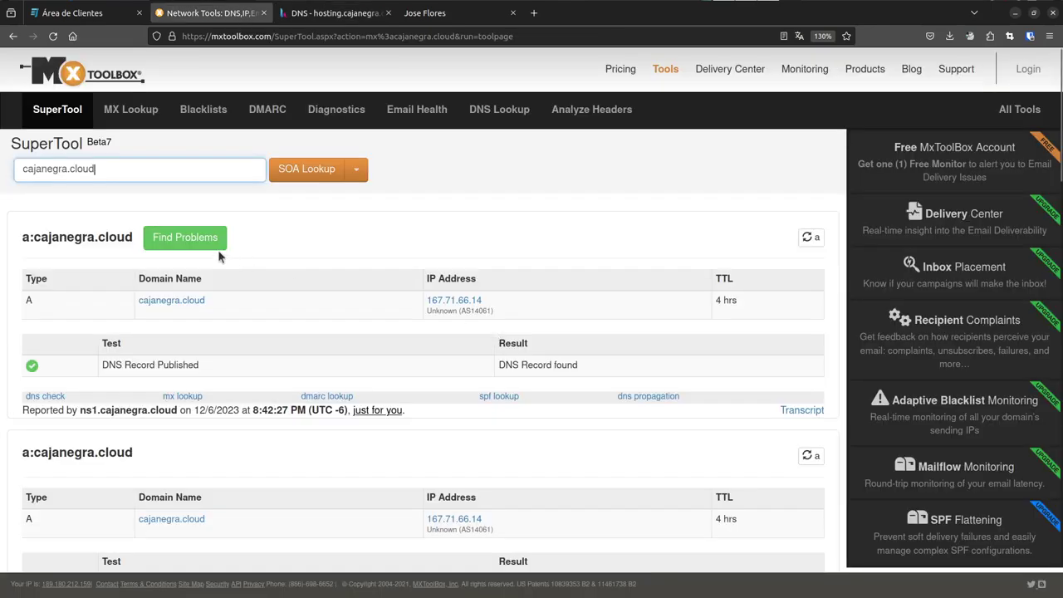
- Run the SOA lookup, noting primary NS ns1.cajanegra.cloud reported by ns2.cajanegra.cloud
left_click(307, 172)
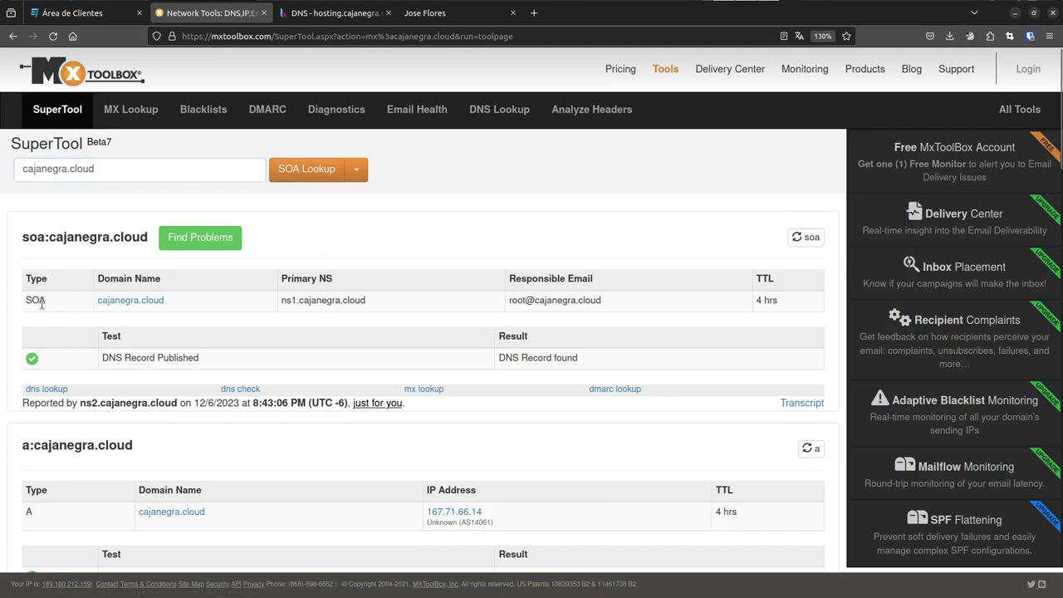
left_click_drag(169, 303, 123, 302)
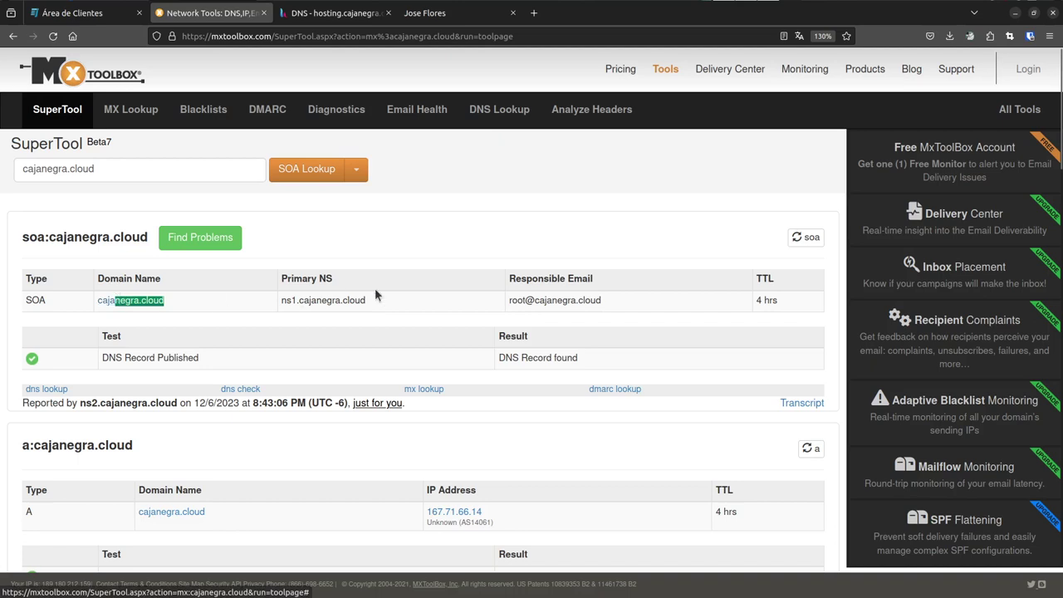
left_click_drag(380, 301, 282, 301)
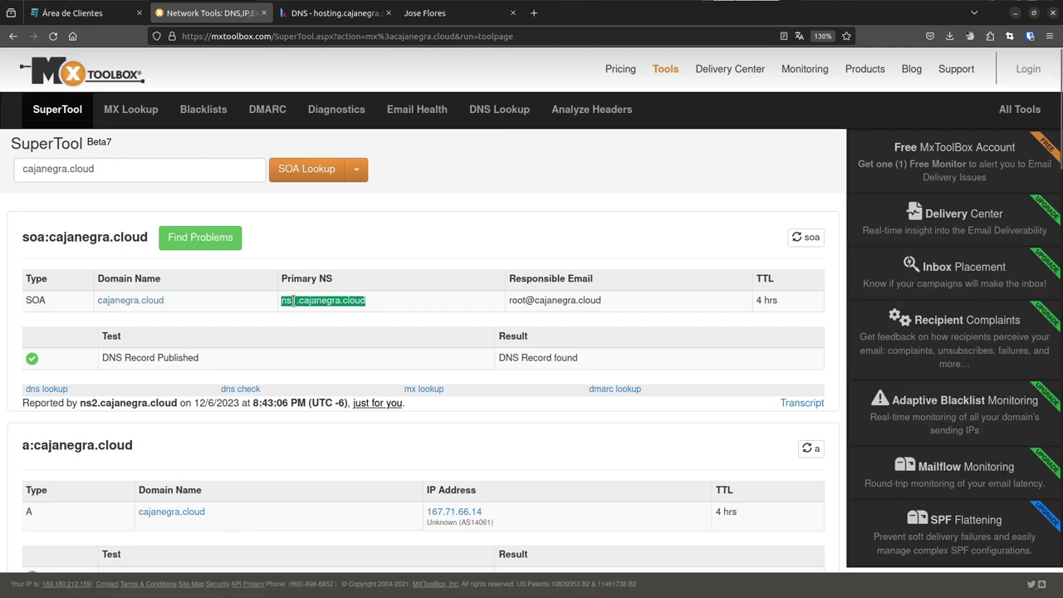
left_click_drag(77, 402, 177, 407)
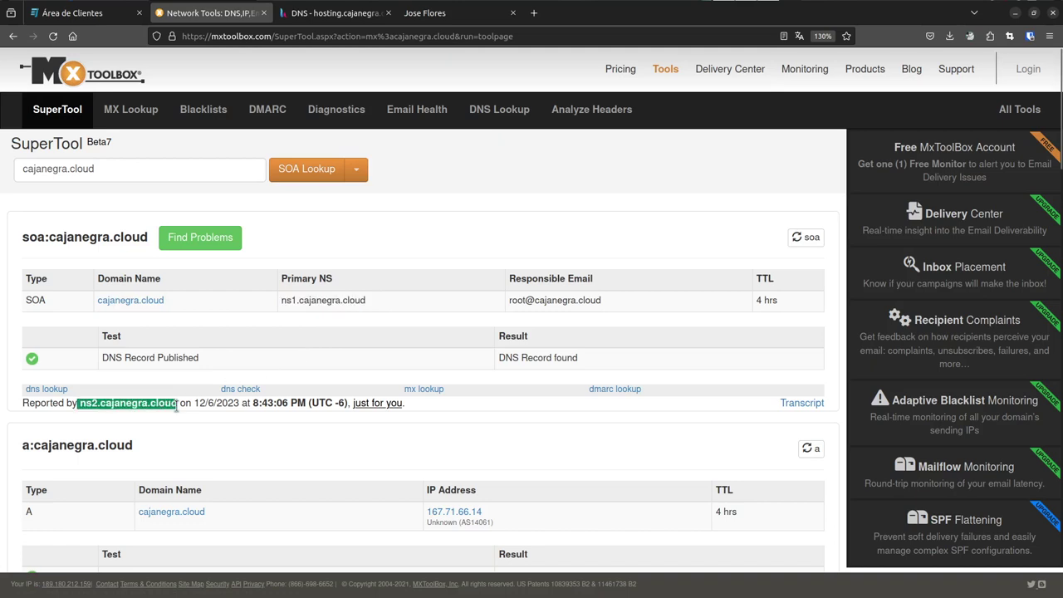
scroll(466, 349, "down", 2)
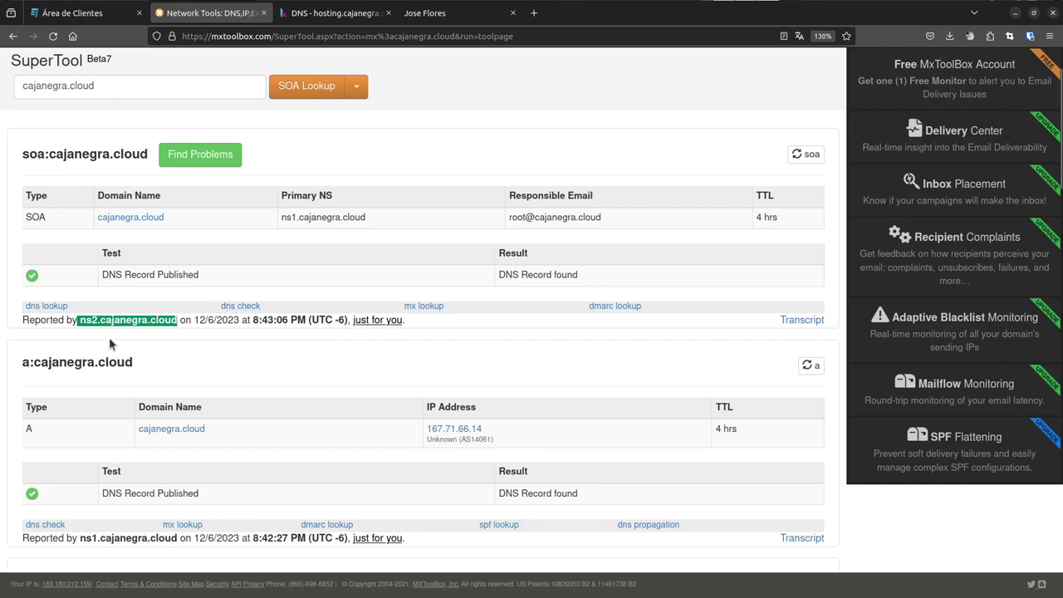
- Rerun the SOA lookup to get a second result reported by ns1.cajanegra.cloud
left_click(295, 86)
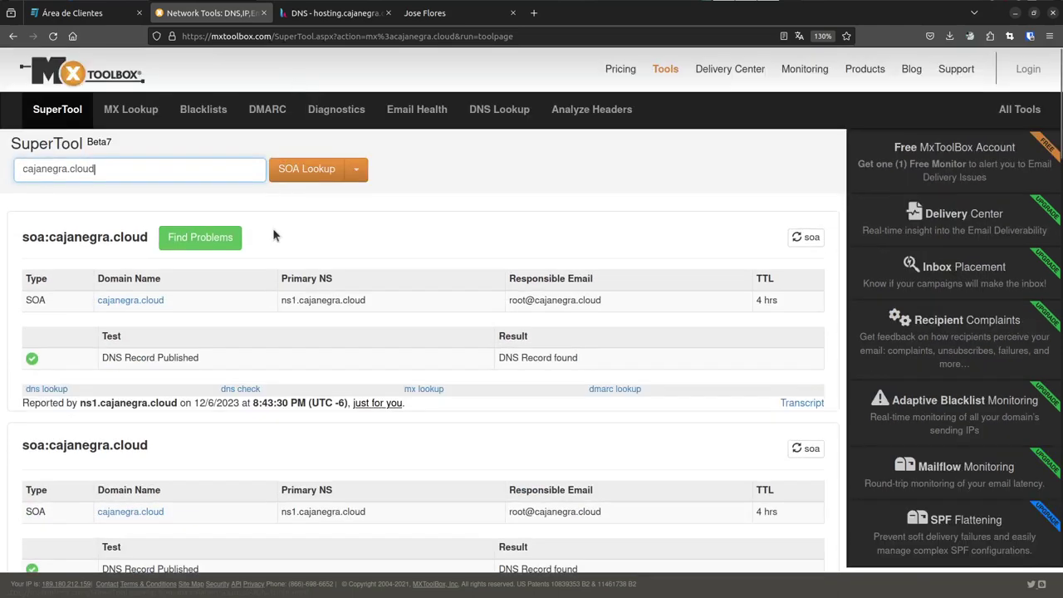
scroll(273, 232, "down", 3)
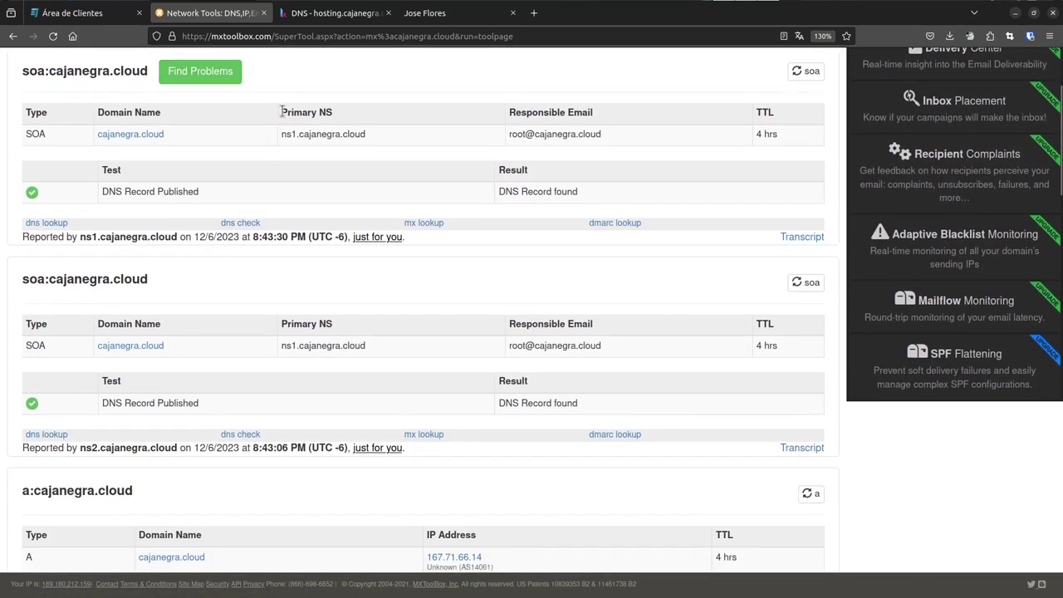
left_click_drag(281, 134, 365, 143)
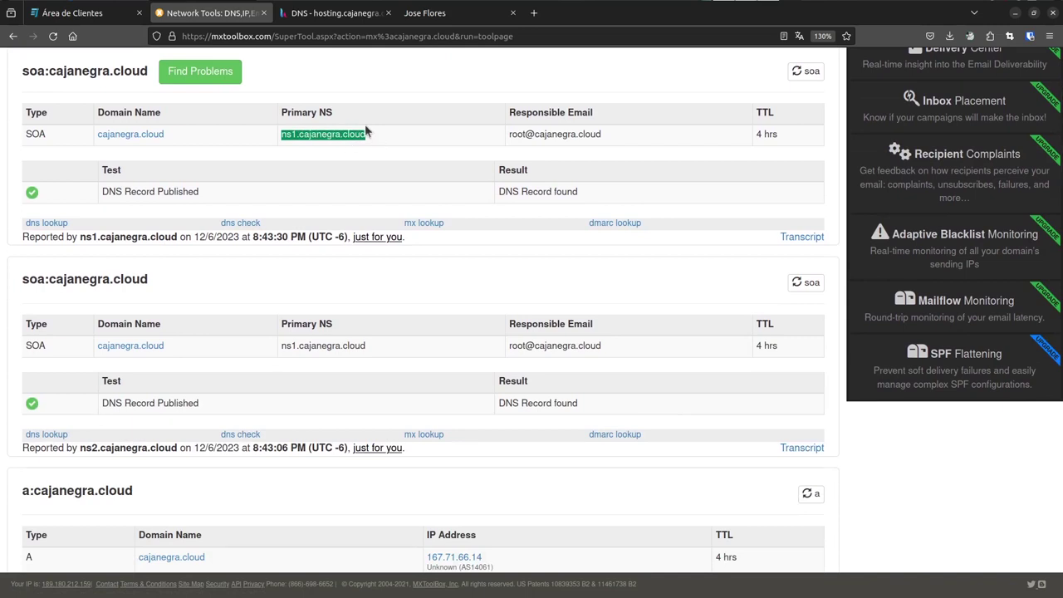
left_click(305, 14)
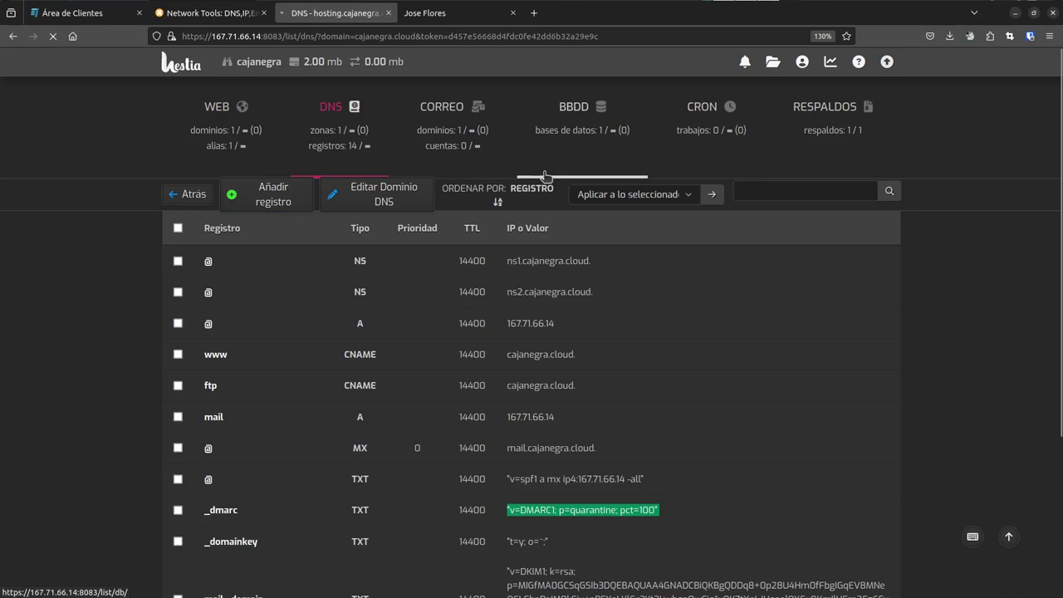
left_click(646, 171)
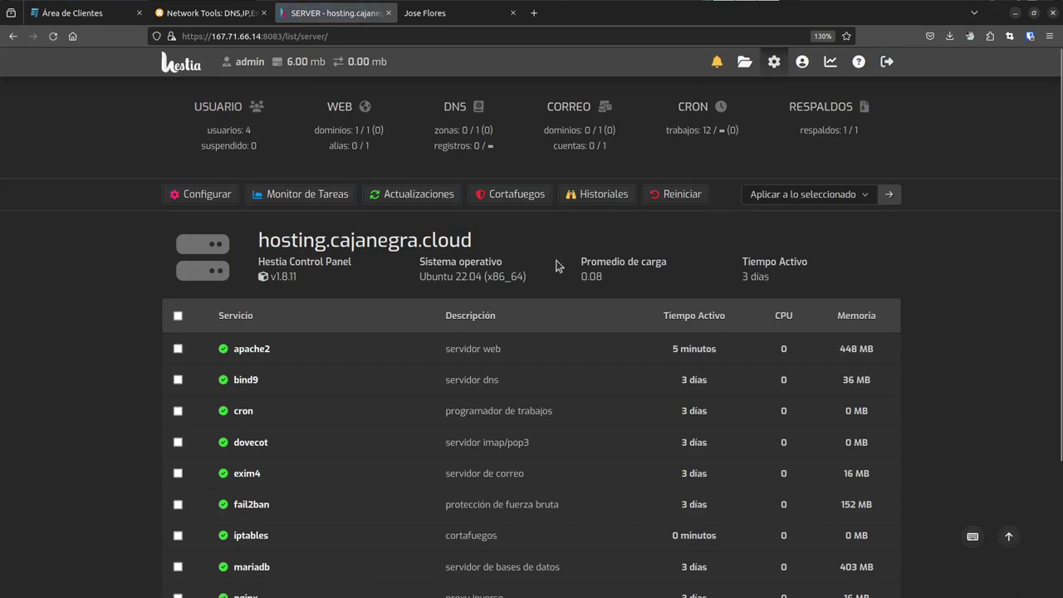
scroll(302, 306, "down", 3)
scroll(292, 311, "up", 3)
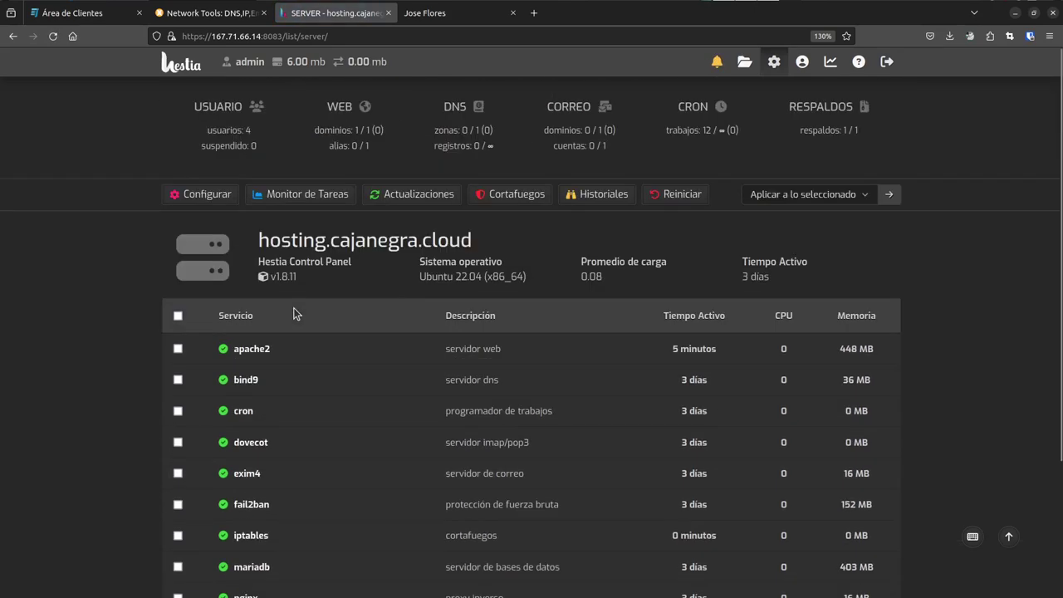
left_click(205, 202)
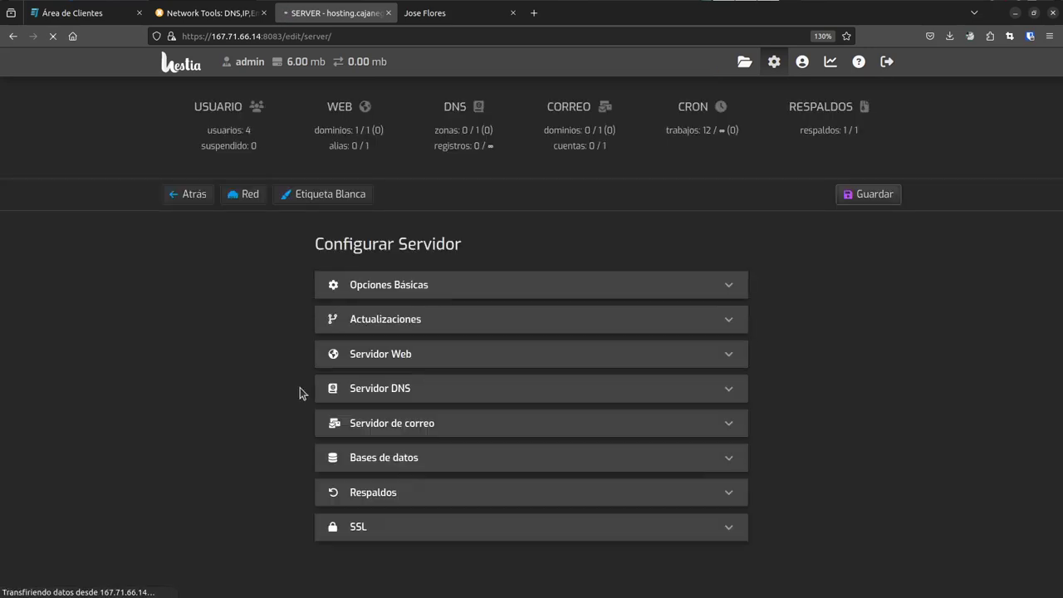
left_click(409, 396)
scroll(320, 382, "down", 2)
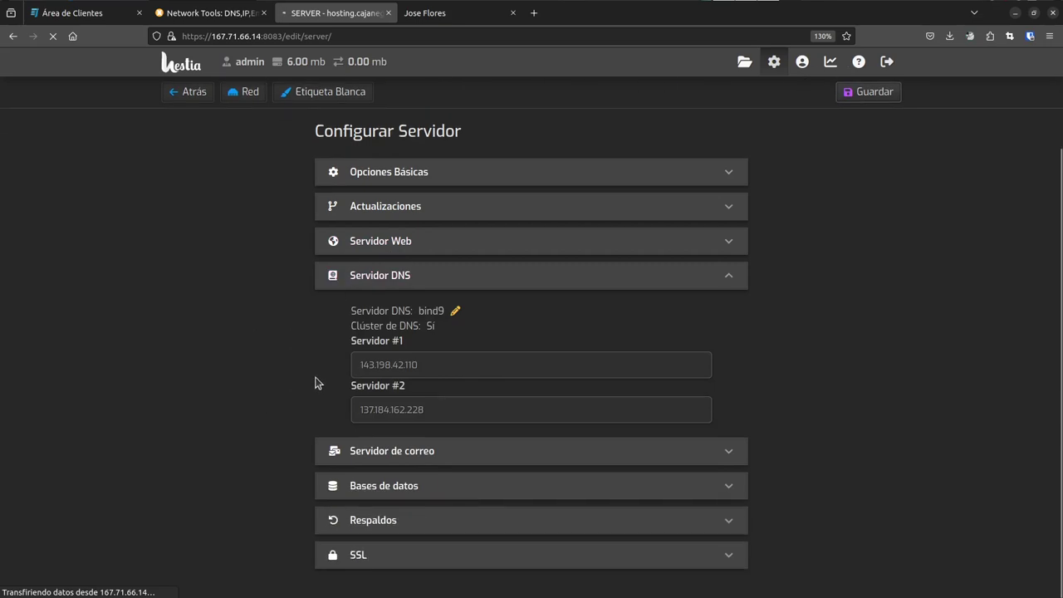
left_click_drag(421, 371, 346, 370)
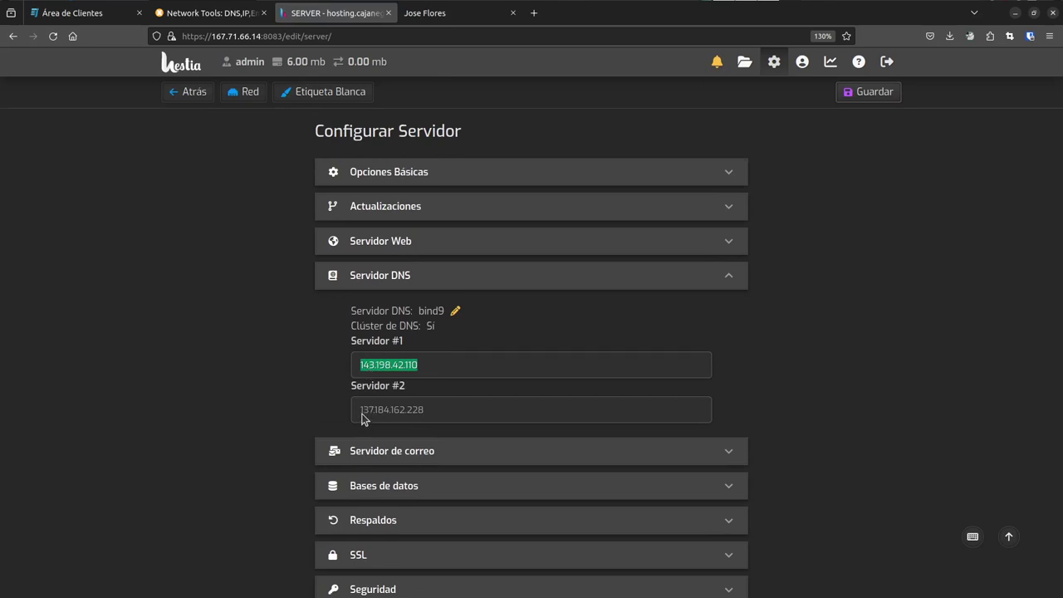
key("ctrl+shift+Tab")
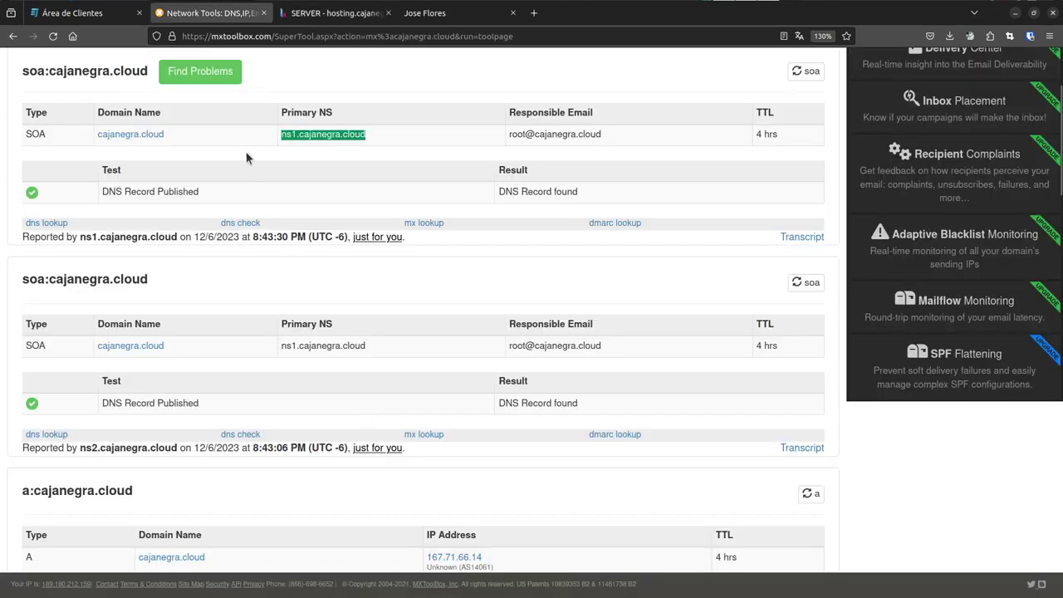
- Highlight the primary name server ns1.cajanegra.cloud and the SOA responsible email in the results
left_click(265, 148)
left_click_drag(319, 141, 275, 137)
left_click_drag(603, 135, 486, 142)
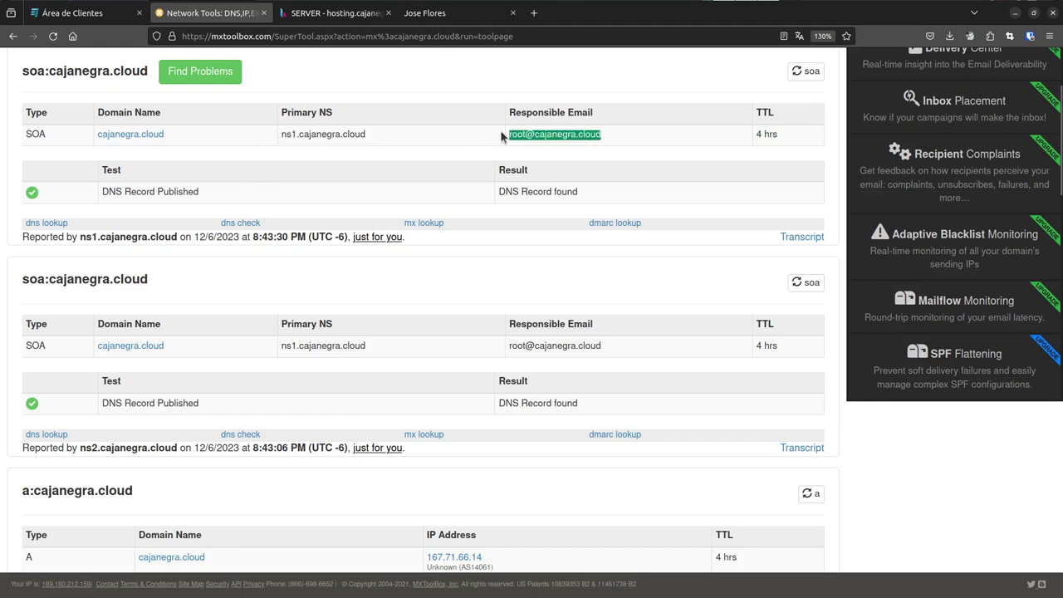
left_click(513, 129)
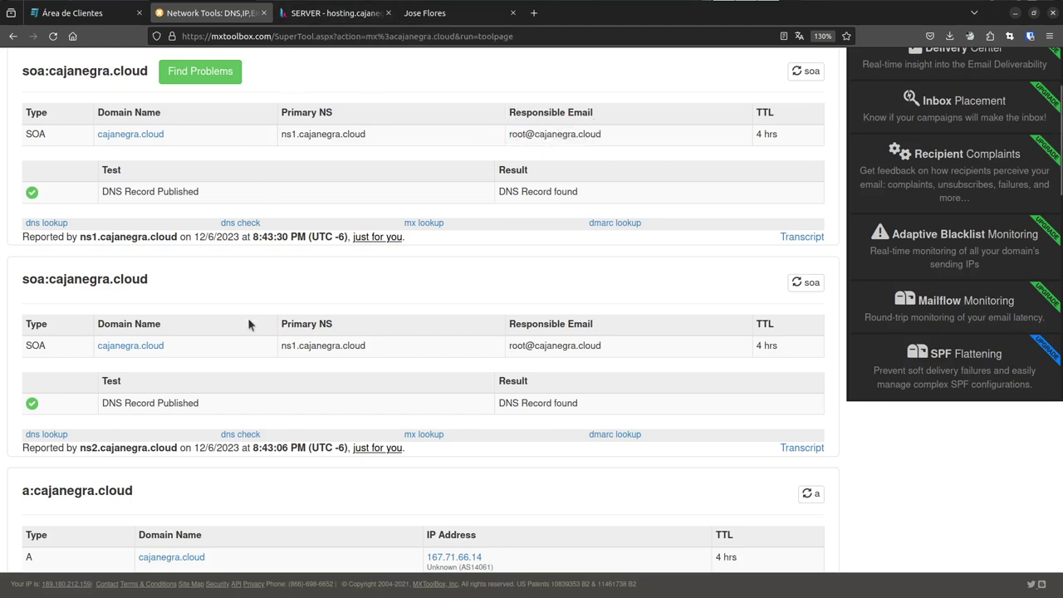
- Run a Reverse Lookup on cajanegra.cloud twice
scroll(249, 323, "up", 4)
left_click(352, 171)
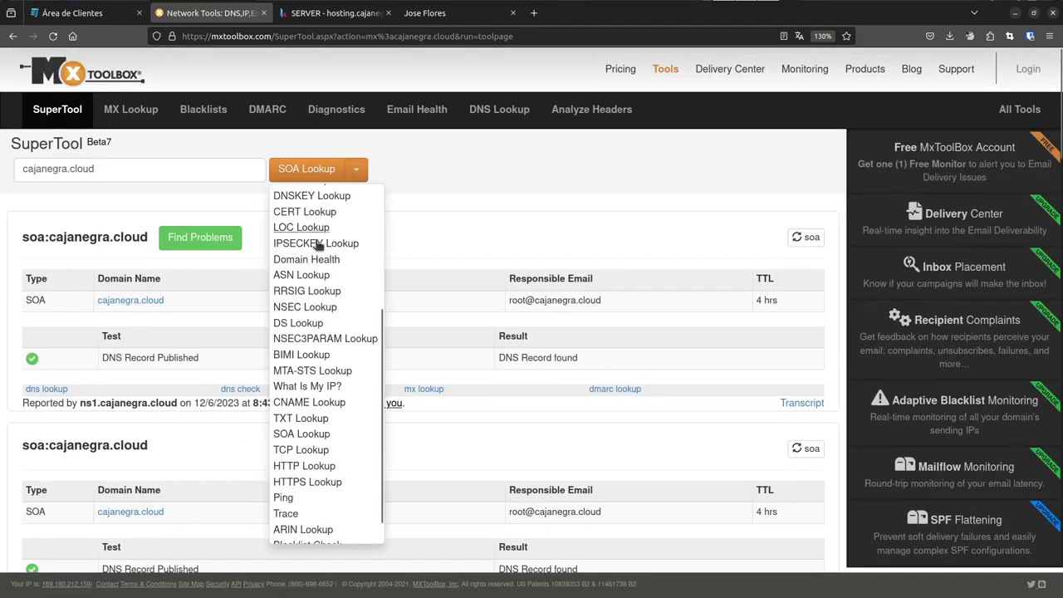
scroll(324, 353, "down", 3)
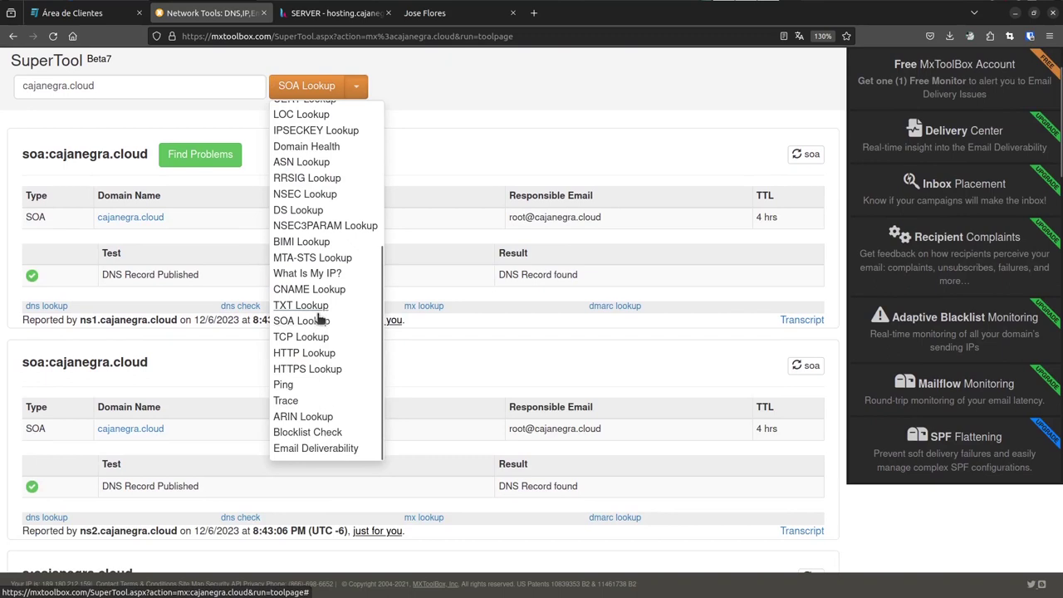
scroll(318, 319, "up", 2)
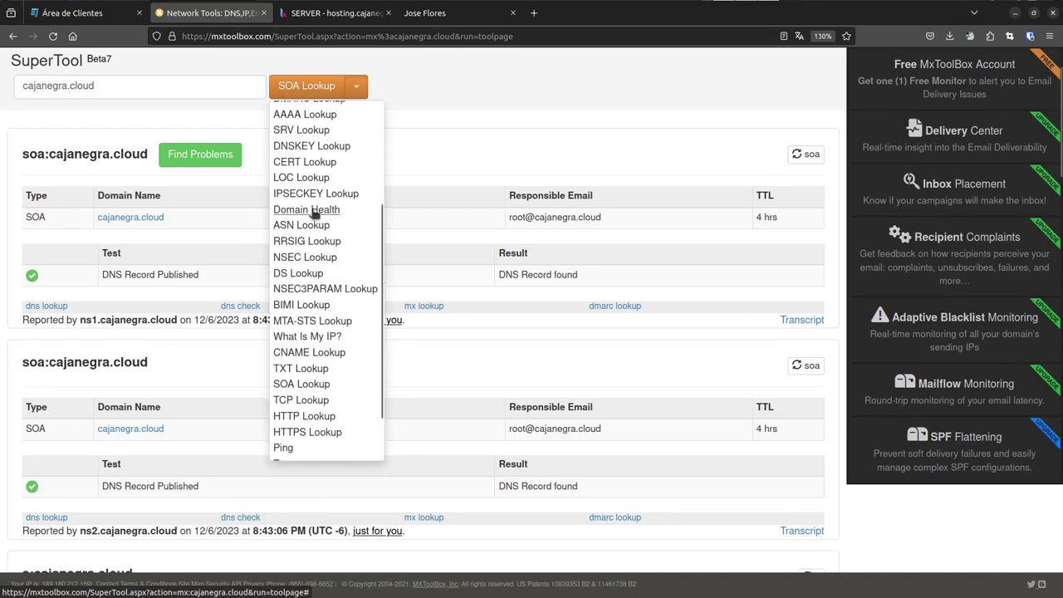
scroll(314, 214, "up", 5)
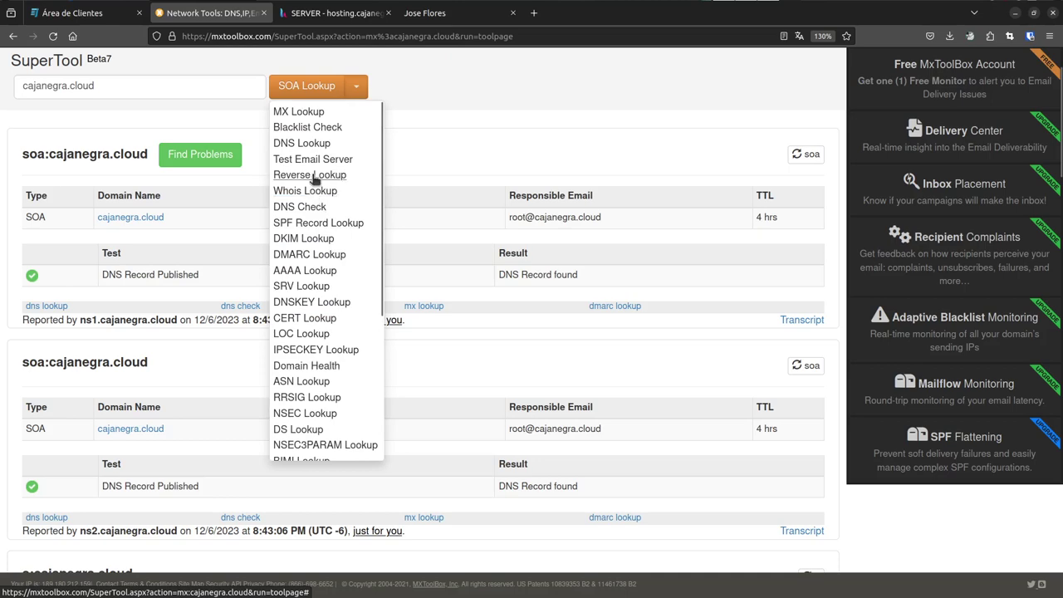
left_click(314, 176)
left_click(313, 86)
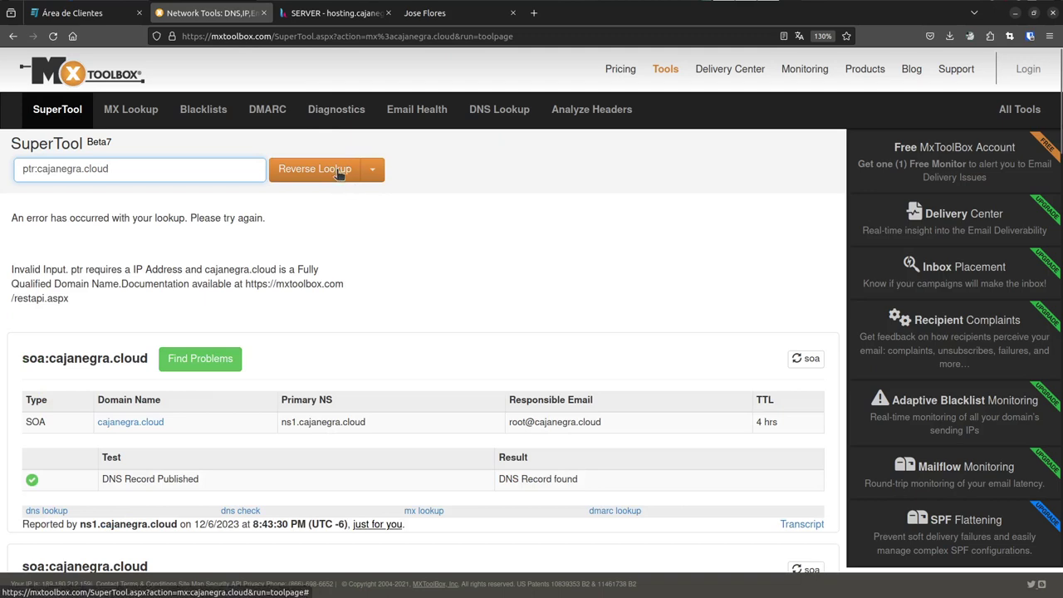
left_click(336, 171)
- Run a Trace lookup on cajanegra.cloud and edit the query back to a ptr: prefix
left_click(371, 171)
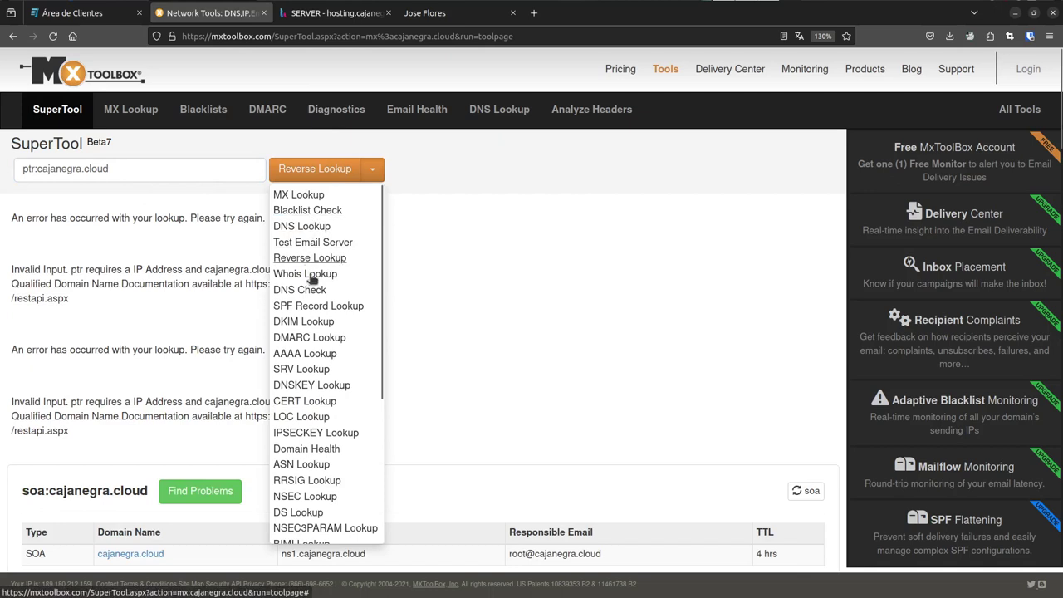
scroll(330, 373, "down", 5)
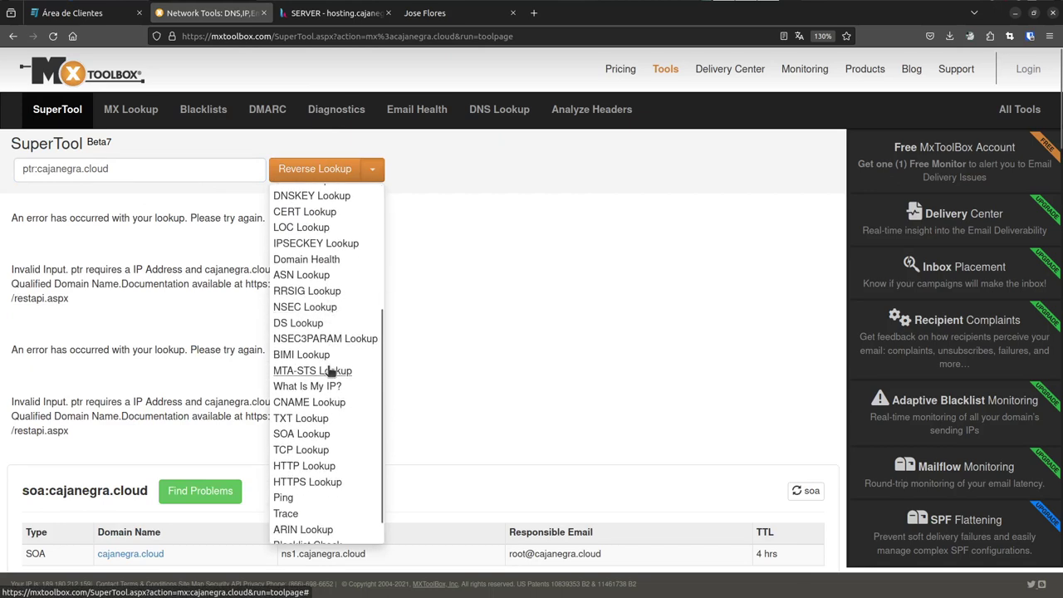
scroll(330, 373, "down", 1)
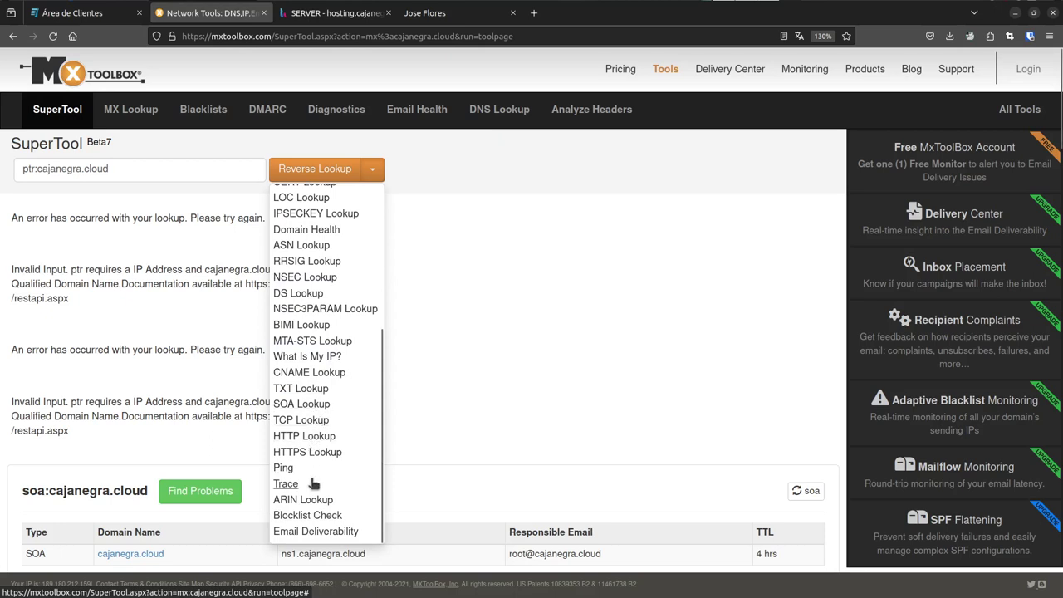
left_click(286, 484)
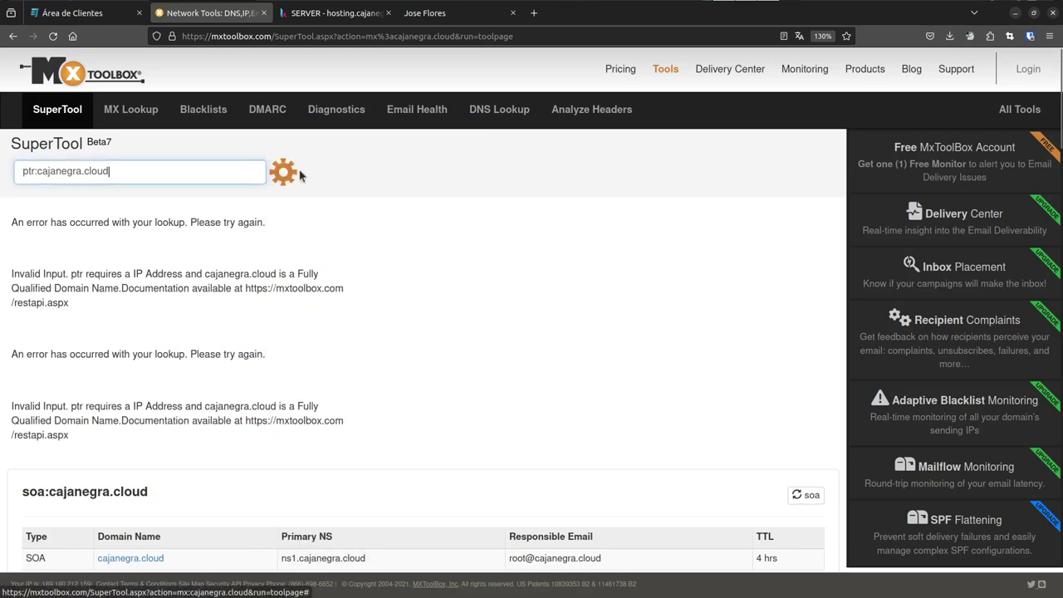
triple_click(40, 168)
key("Home")
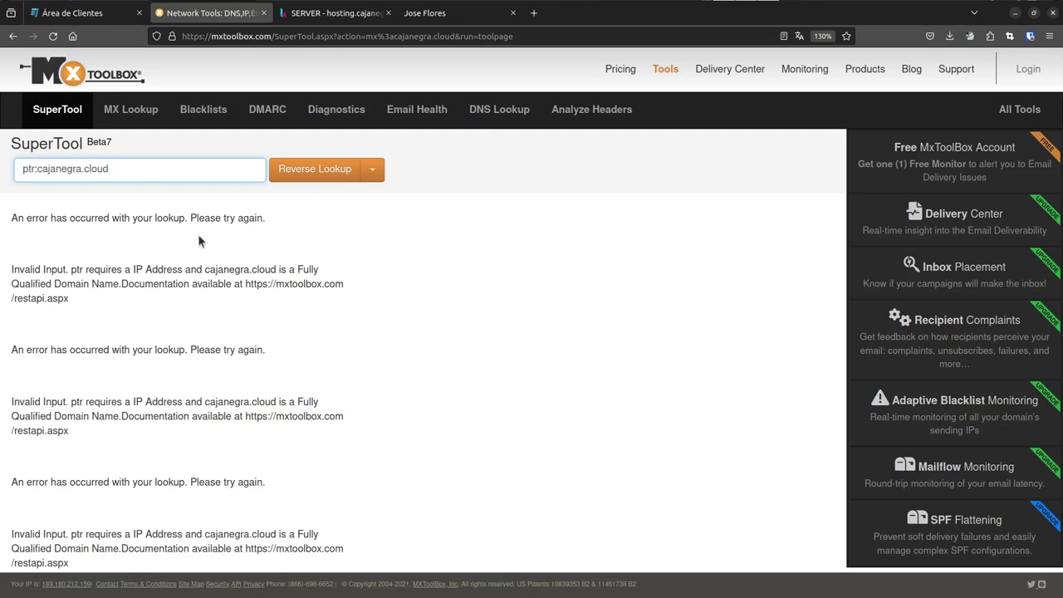
key("Delete")
key("Delete")
type("pt")
key("End")
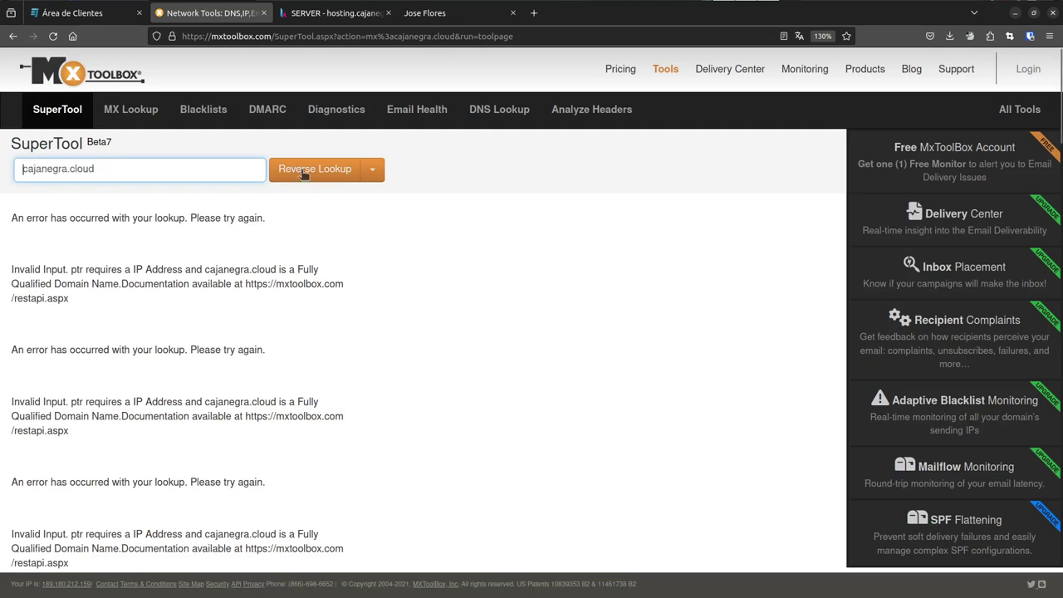
- Look through the lookup type list without choosing one, then return to the server notes
left_click(372, 169)
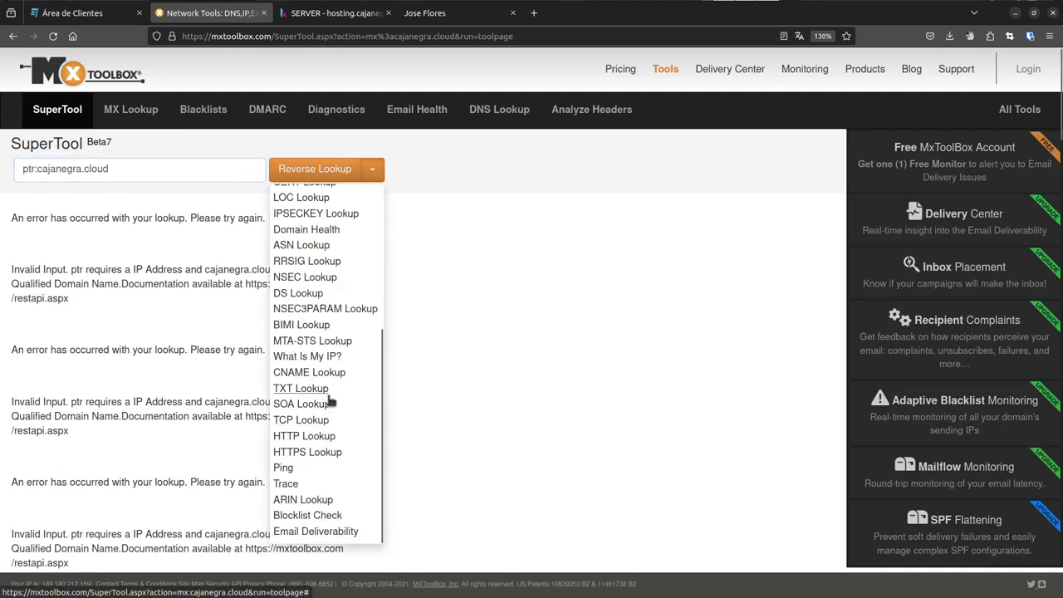
scroll(326, 413, "up", 2)
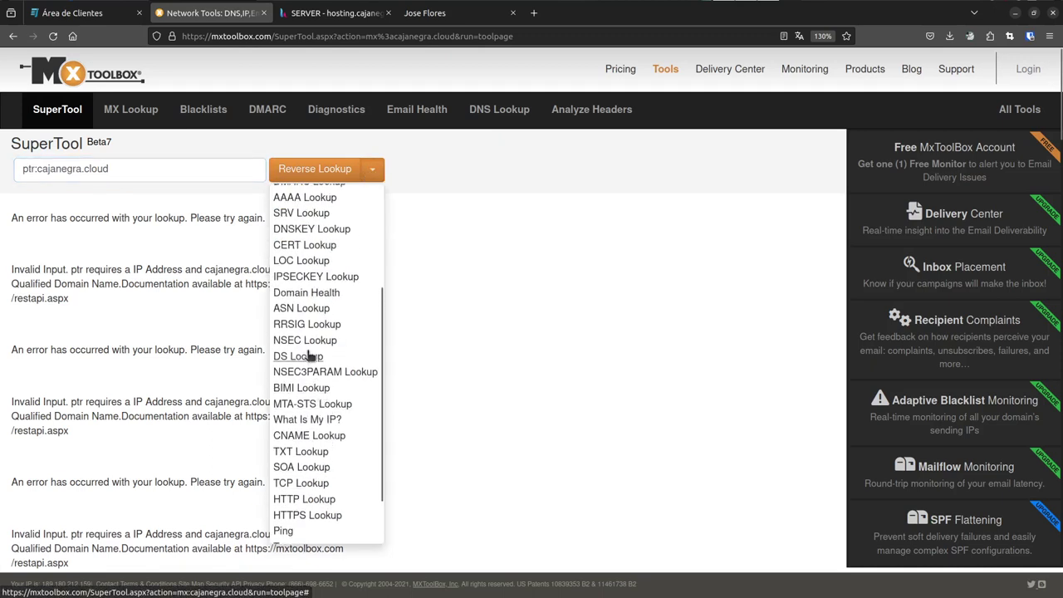
scroll(310, 354, "up", 1)
scroll(309, 355, "up", 3)
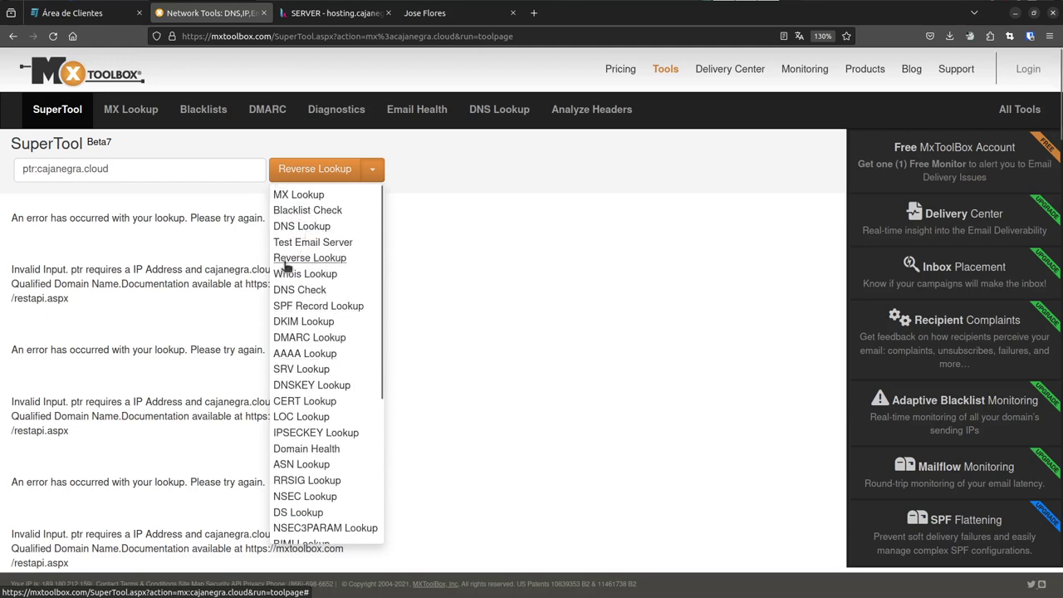
left_click(214, 249)
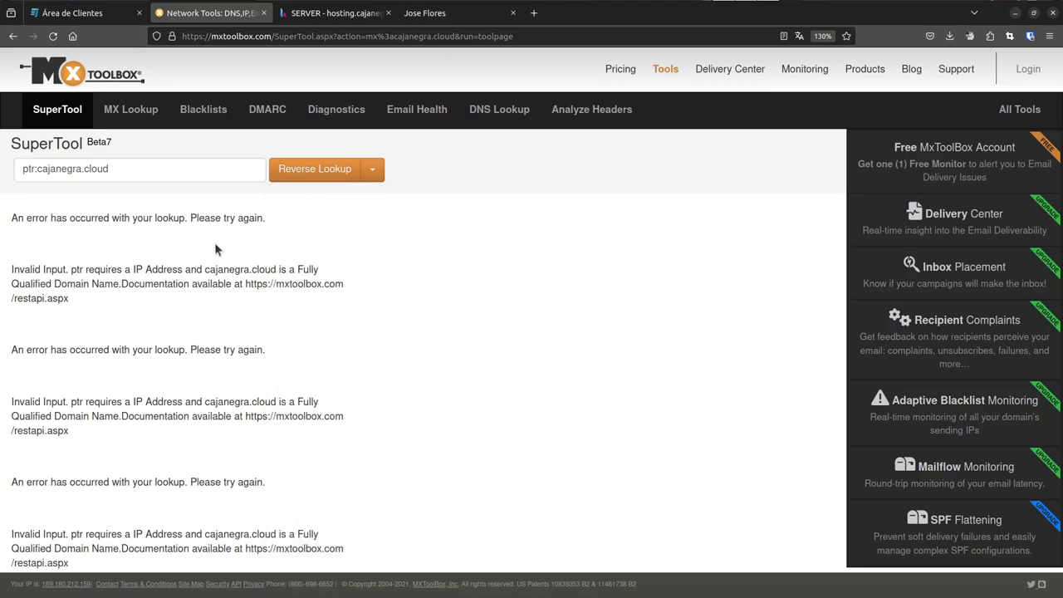
key("alt+Tab")
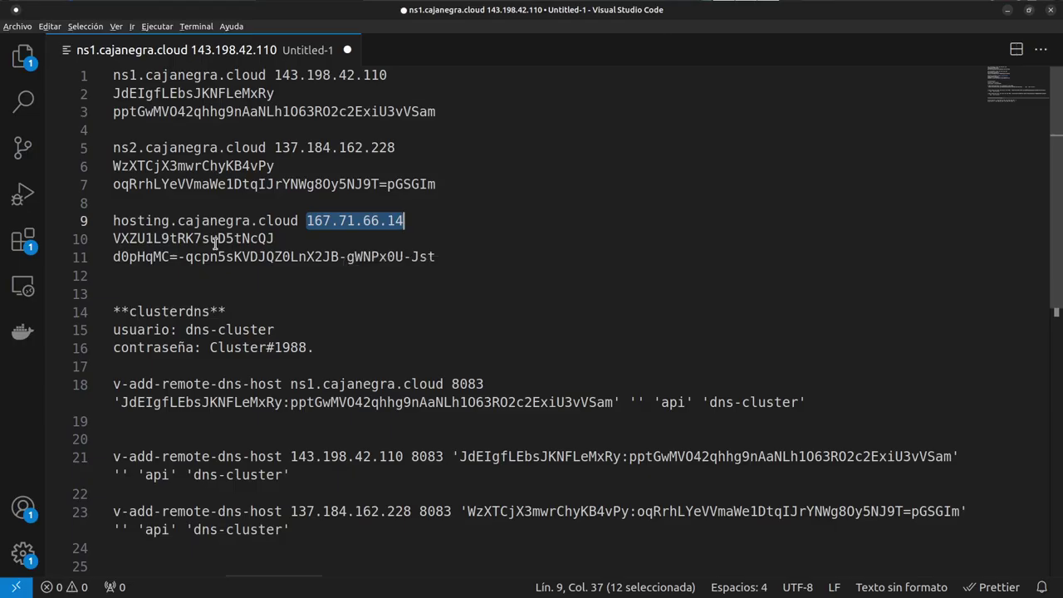
- Open a new local Terminal tab and enlarge its text
key("alt+Tab")
key("alt+Tab")
key("Tab")
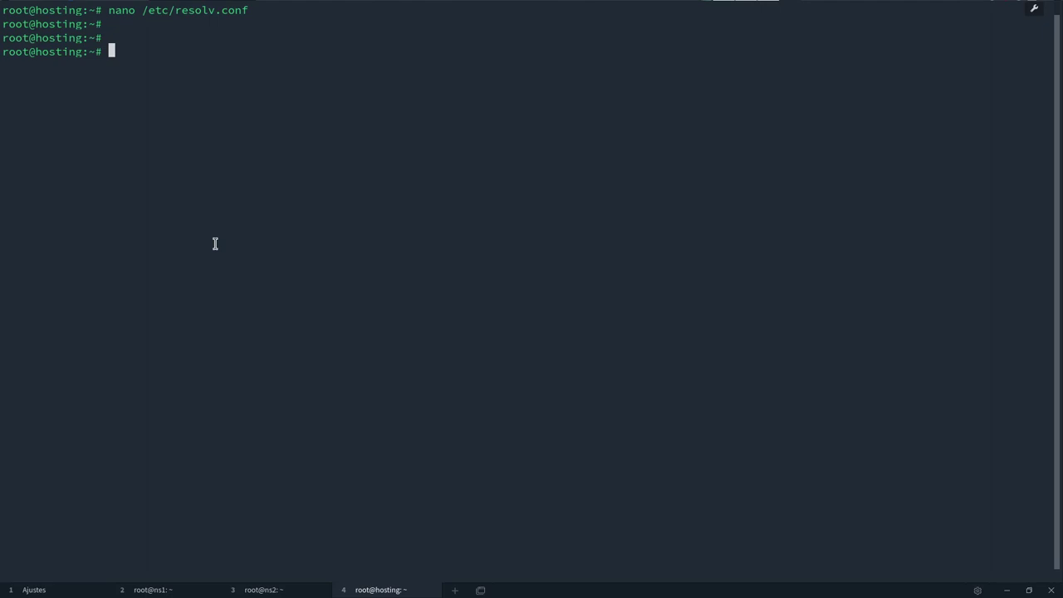
left_click(455, 590)
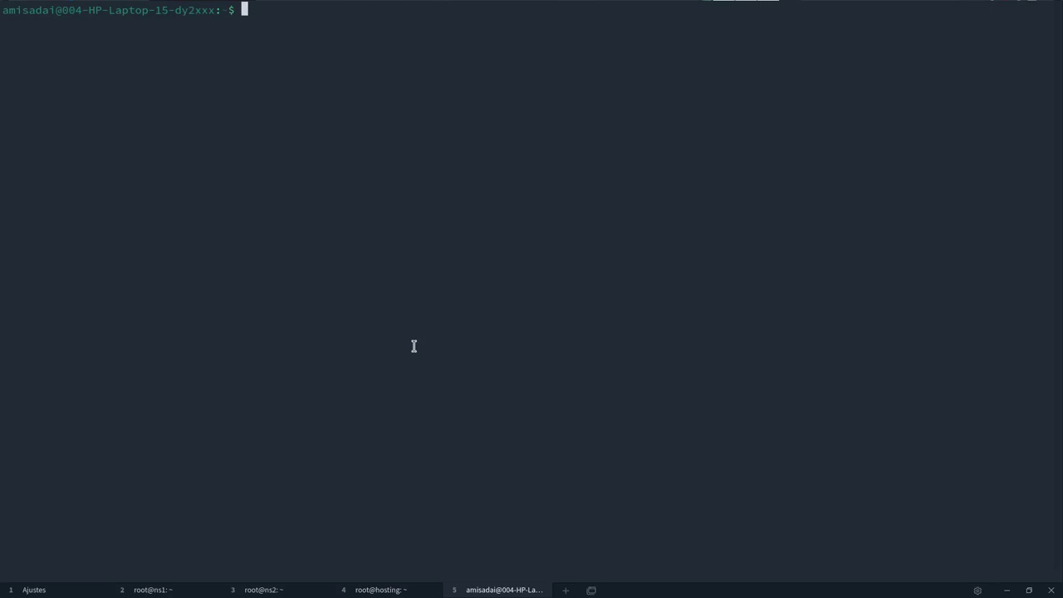
key("ctrl+plus")
key("ctrl+plus")
key("ctrl+plus")
key("ctrl+plus")
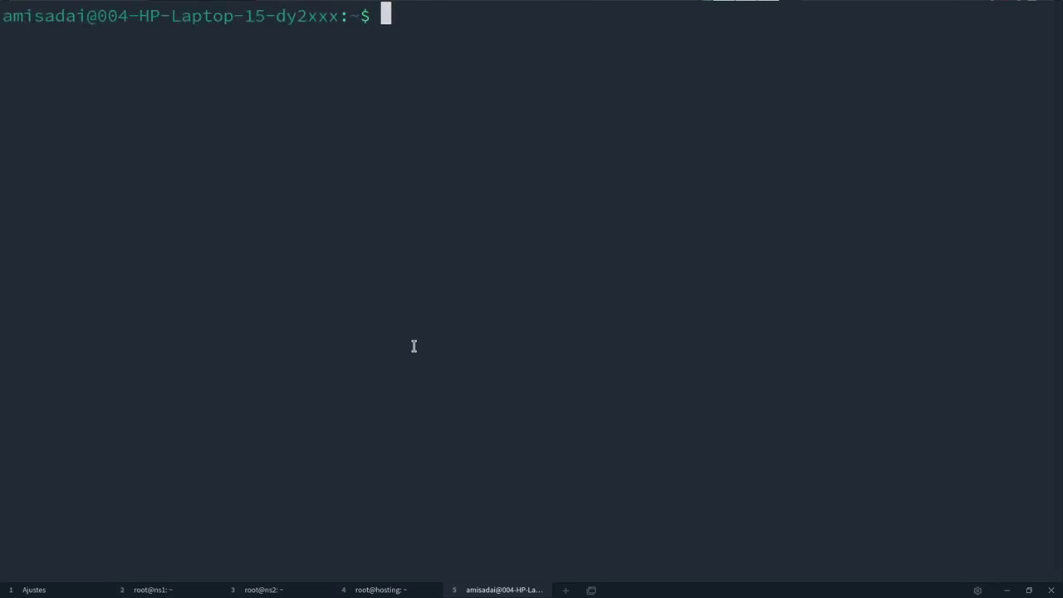
- Read the SIMPLE USAGE section of man dig, then enter the command dig a cajanegra.cloud
type("dig")
key("Home")
type("man")
key("Return")
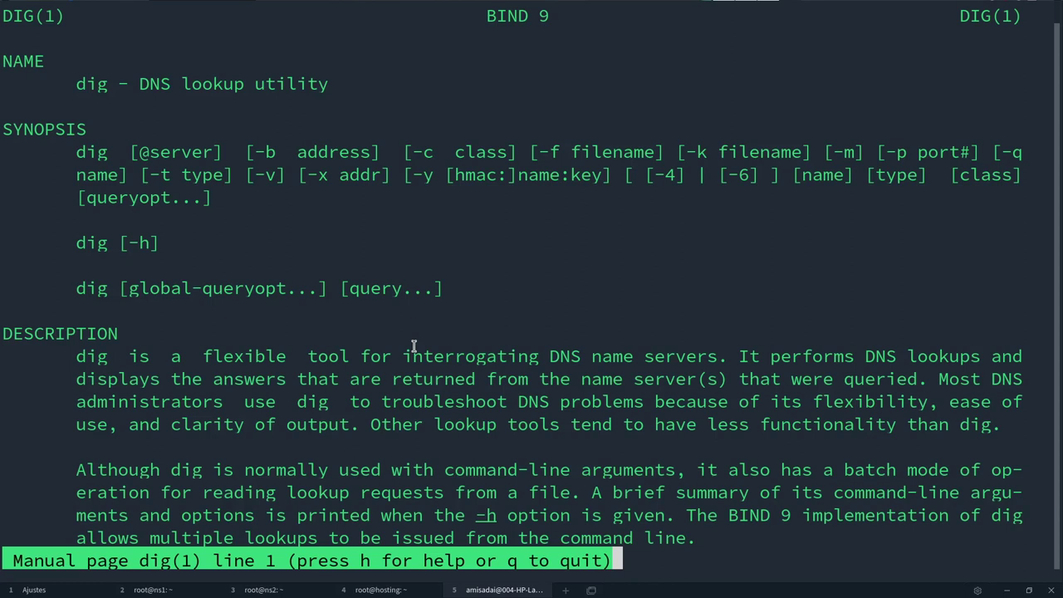
scroll(413, 345, "down", 11)
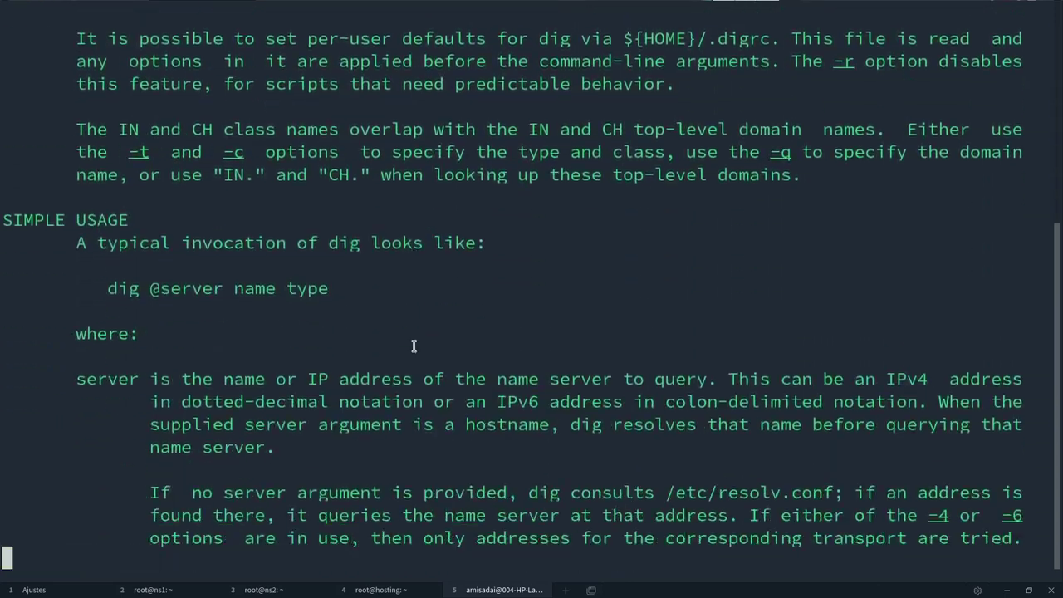
scroll(414, 346, "down", 3)
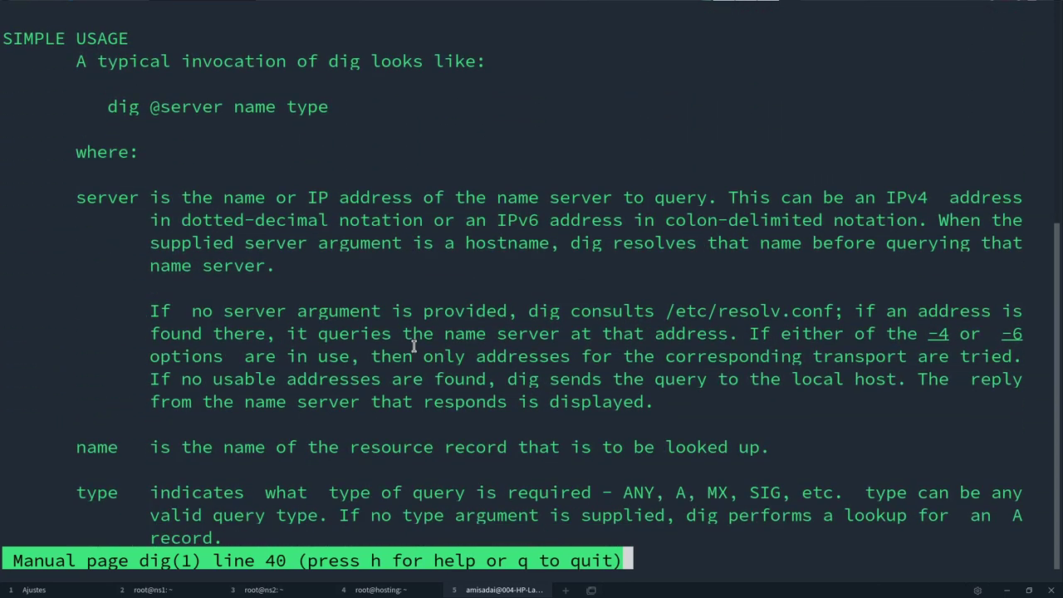
key("q")
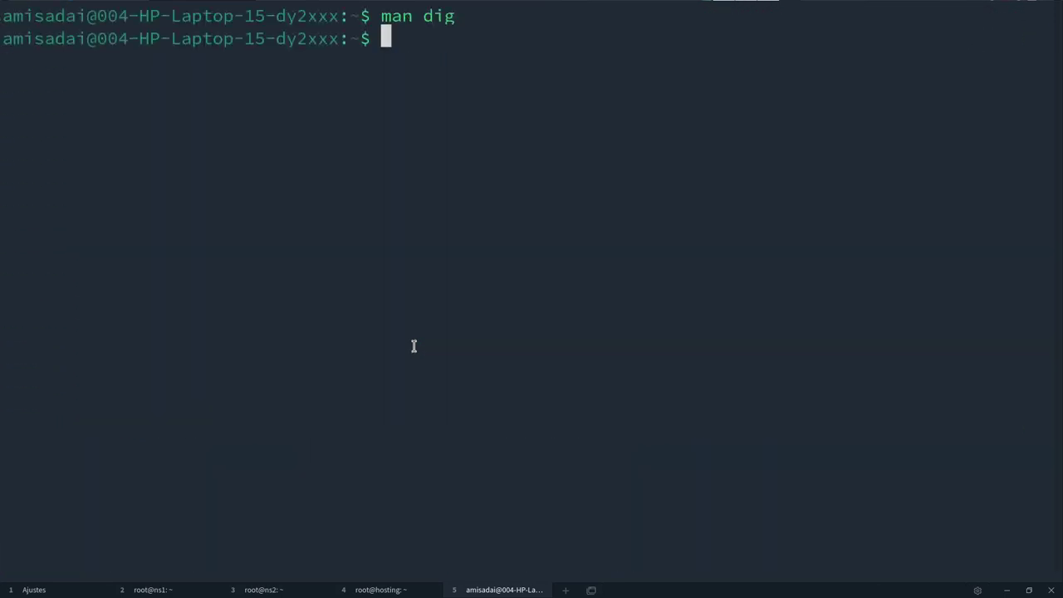
type("dig ")
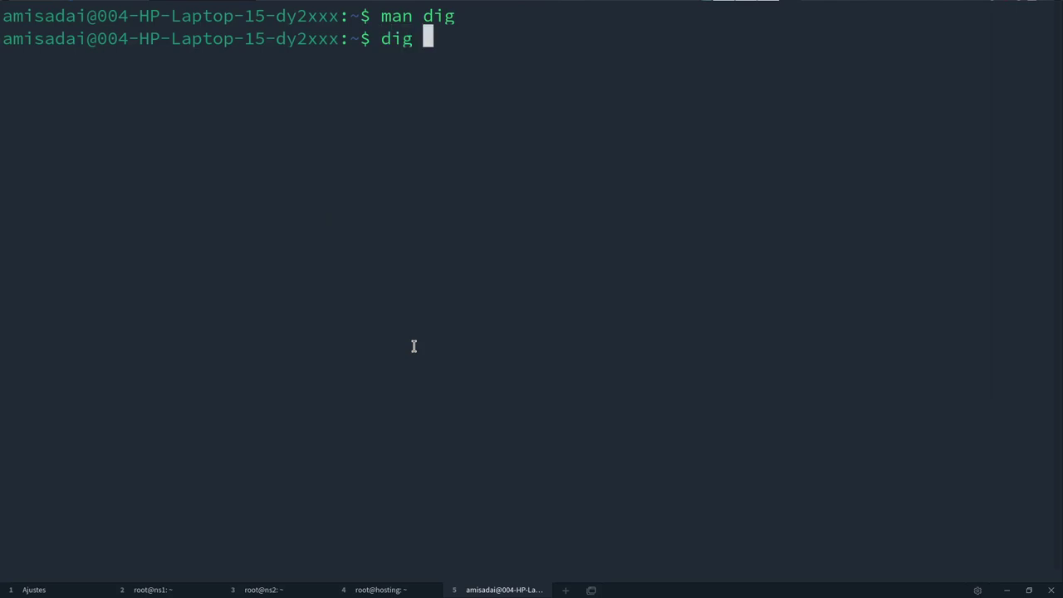
type("a caja")
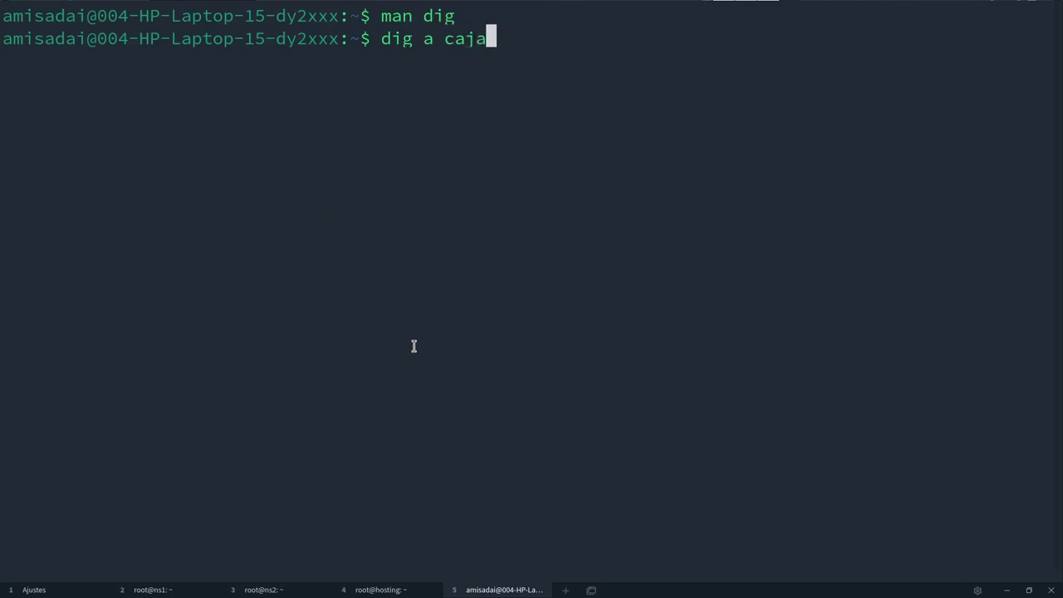
type("negra.cloud")
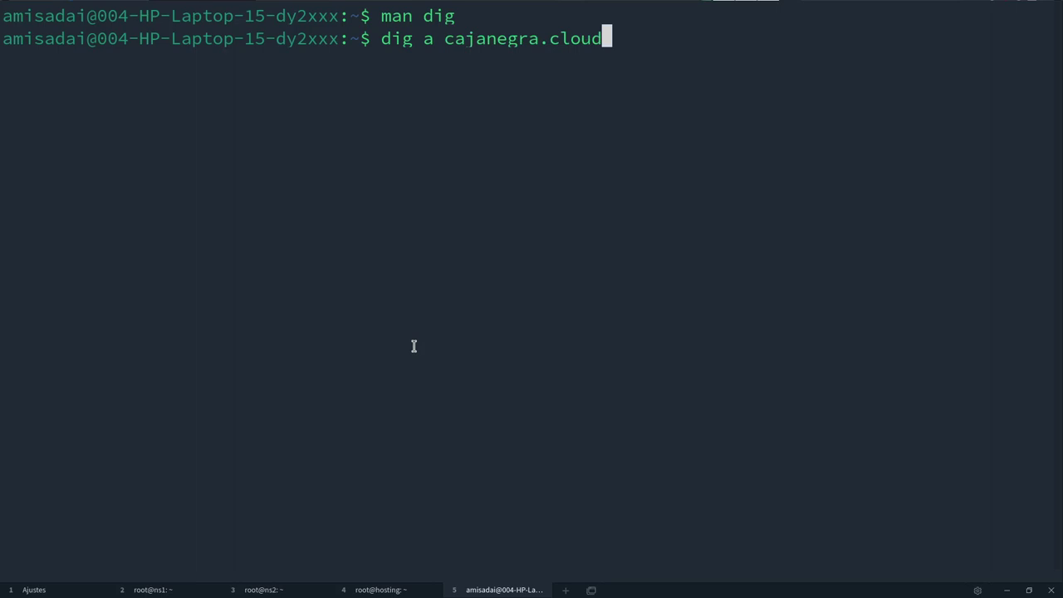
- Run dig a cajanegra.cloud and highlight the answer address 167.71.66.14
key("Return")
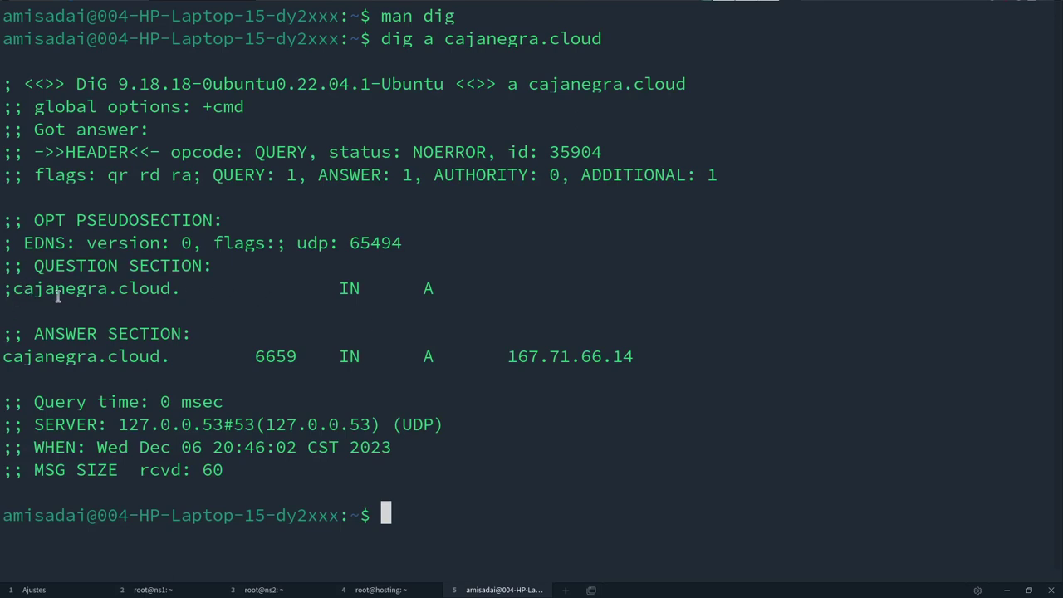
left_click_drag(45, 291, 470, 306)
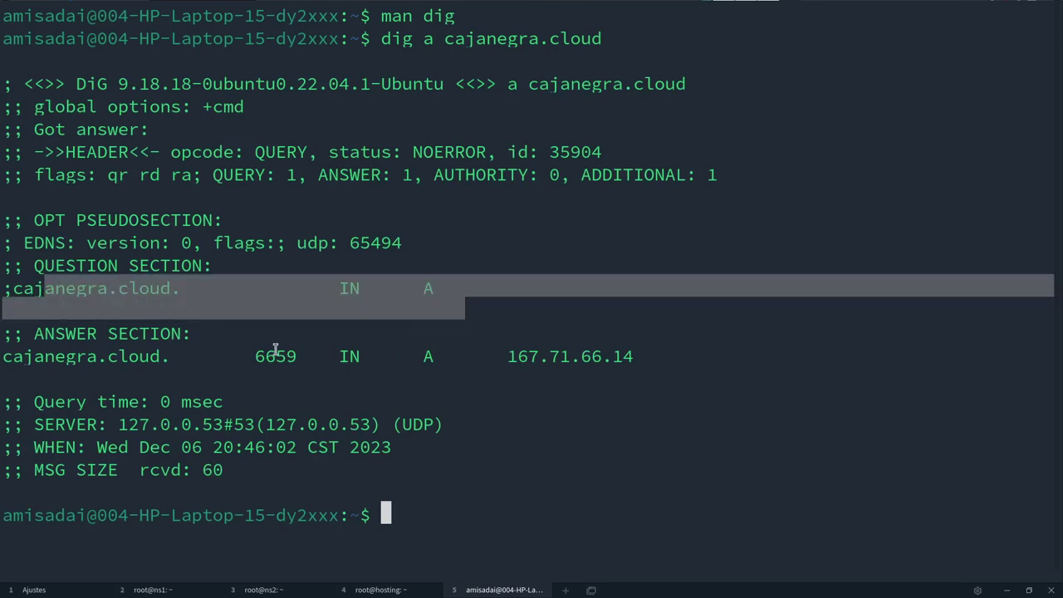
left_click(37, 360)
left_click_drag(7, 359, 194, 359)
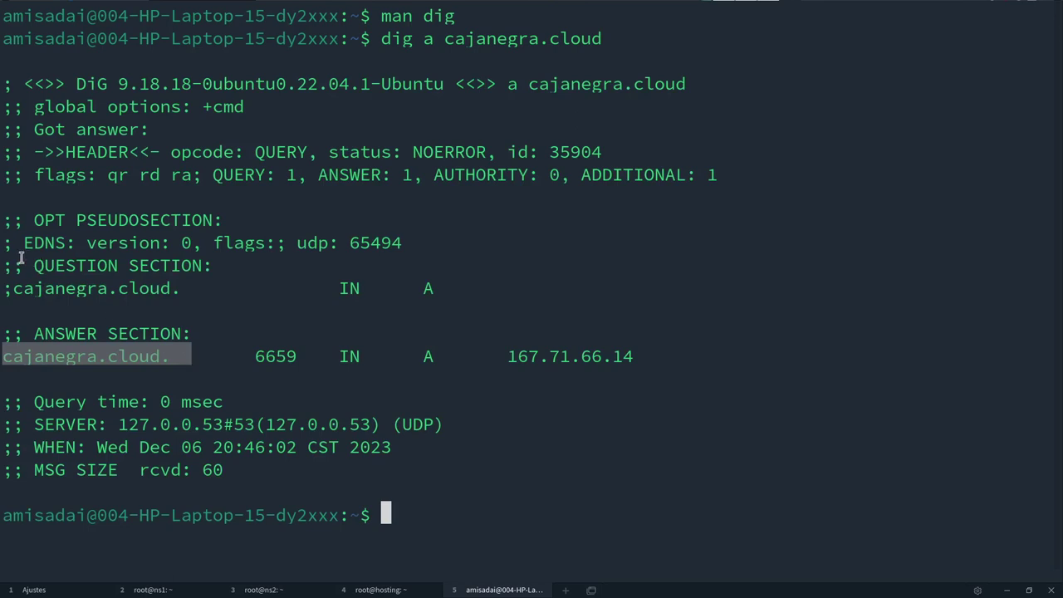
left_click_drag(35, 264, 421, 285)
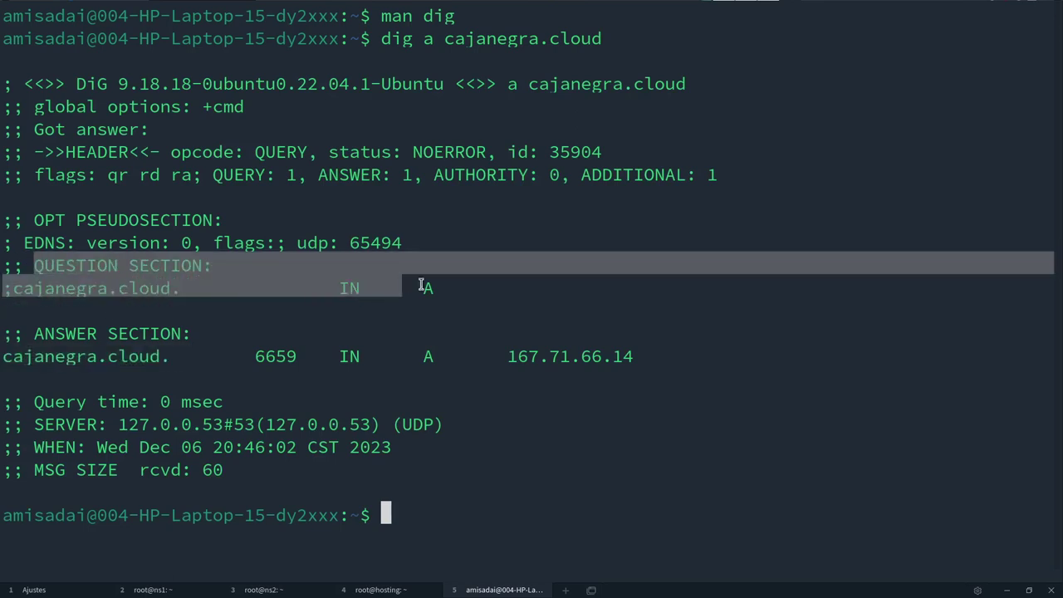
left_click_drag(37, 335, 633, 356)
left_click(213, 354)
left_click_drag(635, 357, 509, 356)
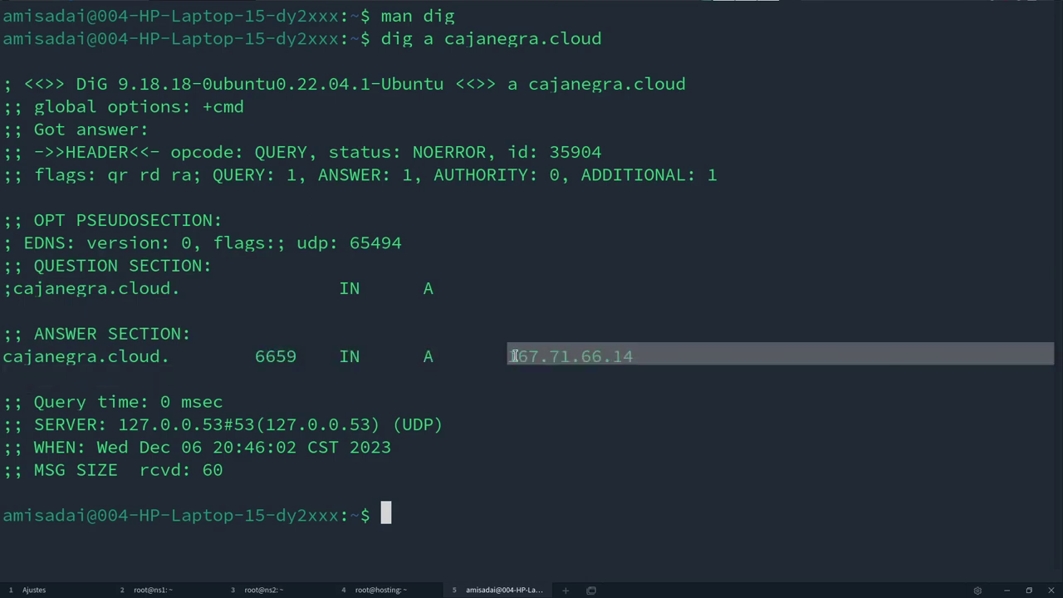
- Compare the address with the hosting IP in the notes, then recall the command without its 'a'
key("alt+Tab")
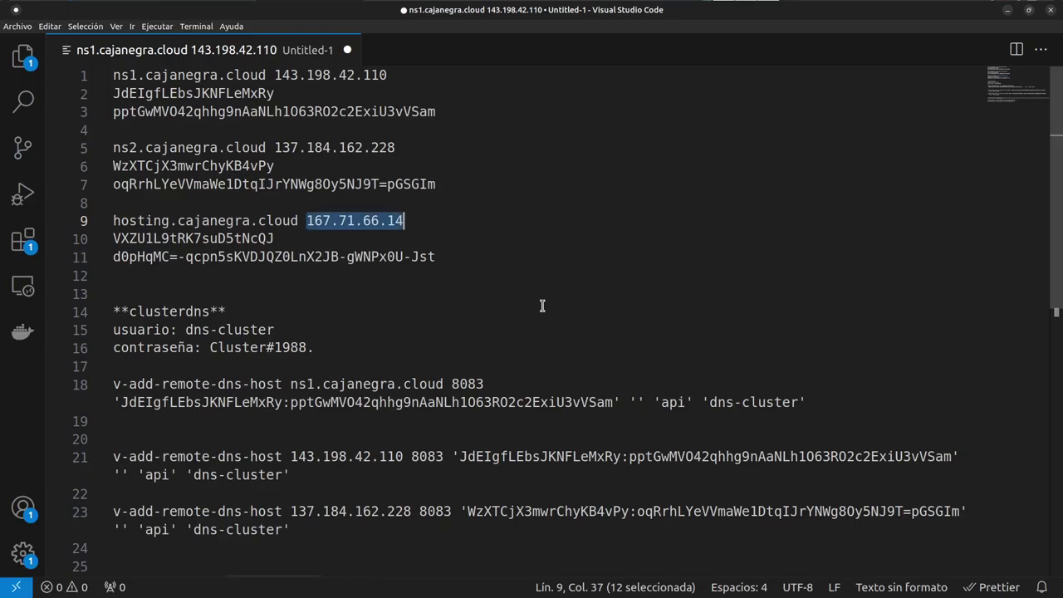
key("alt+Tab")
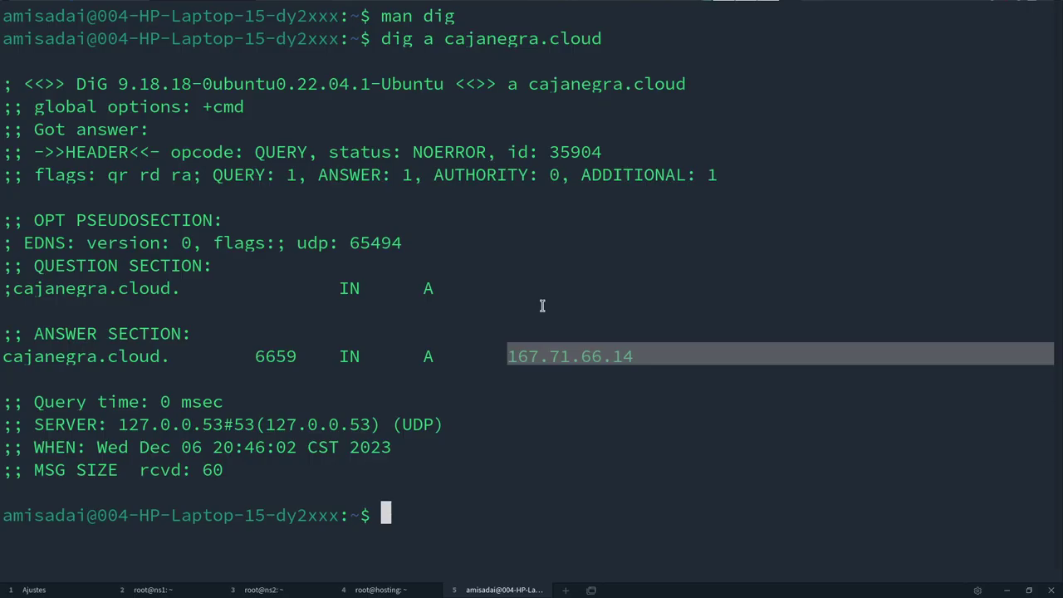
key("Up")
key("Left")
key("Left")
key("Left")
key("Left")
key("Left")
key("Left")
key("Left")
key("Left")
key("Left")
key("Left")
key("Left")
key("Left")
key("Left")
key("Left")
key("Left")
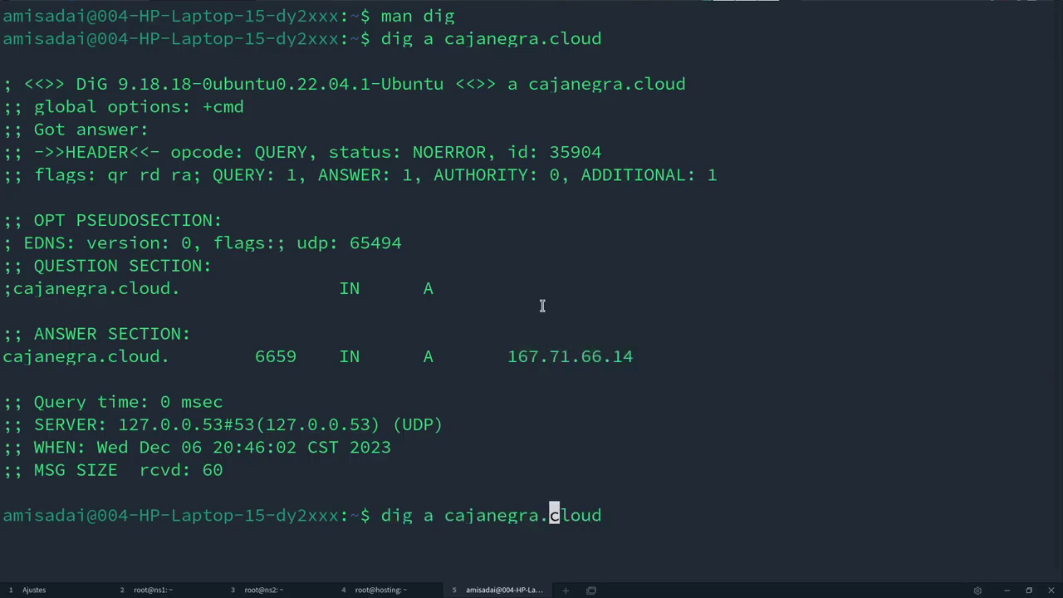
key("Left")
key("BackSpace")
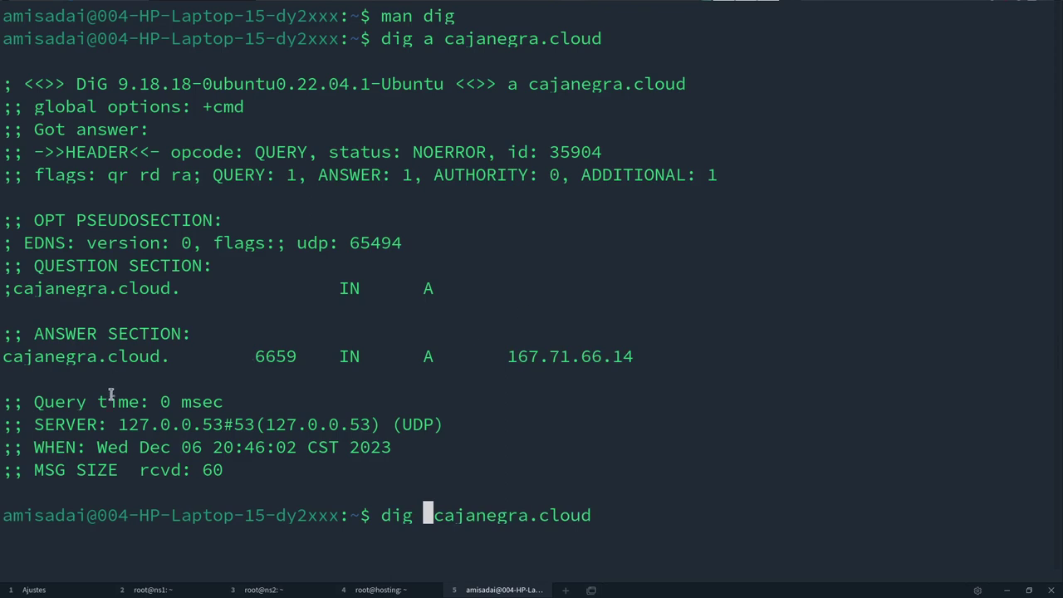
- Change the recalled command to dig ns cajanegra.cloud and run it
double_click(166, 401)
type("ns")
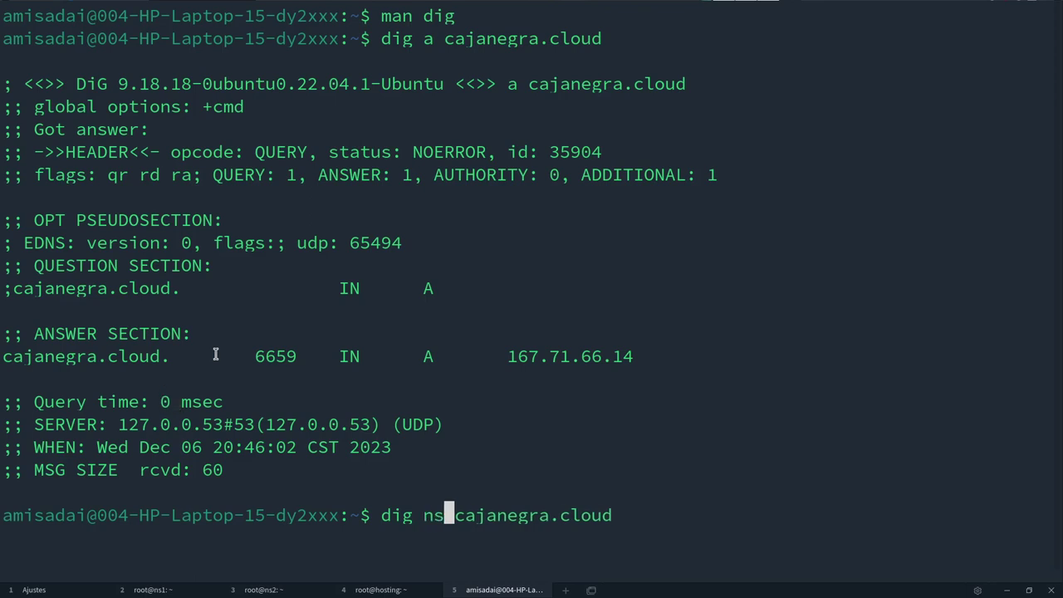
key("Return")
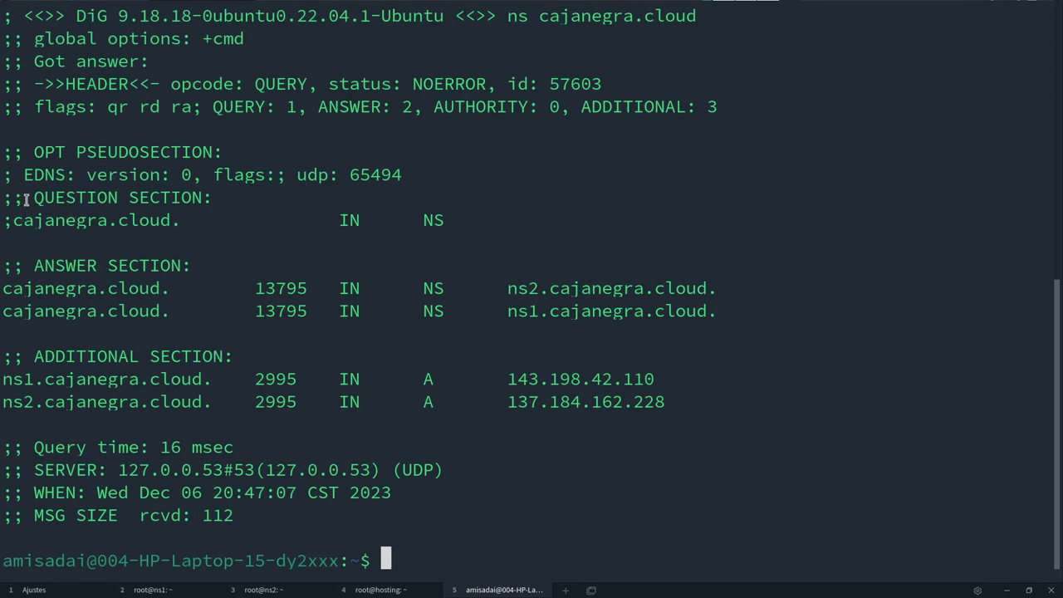
- Highlight the ns1 and ns2.cajanegra.cloud answer lines and their additional-section IP addresses
left_click_drag(26, 200, 457, 229)
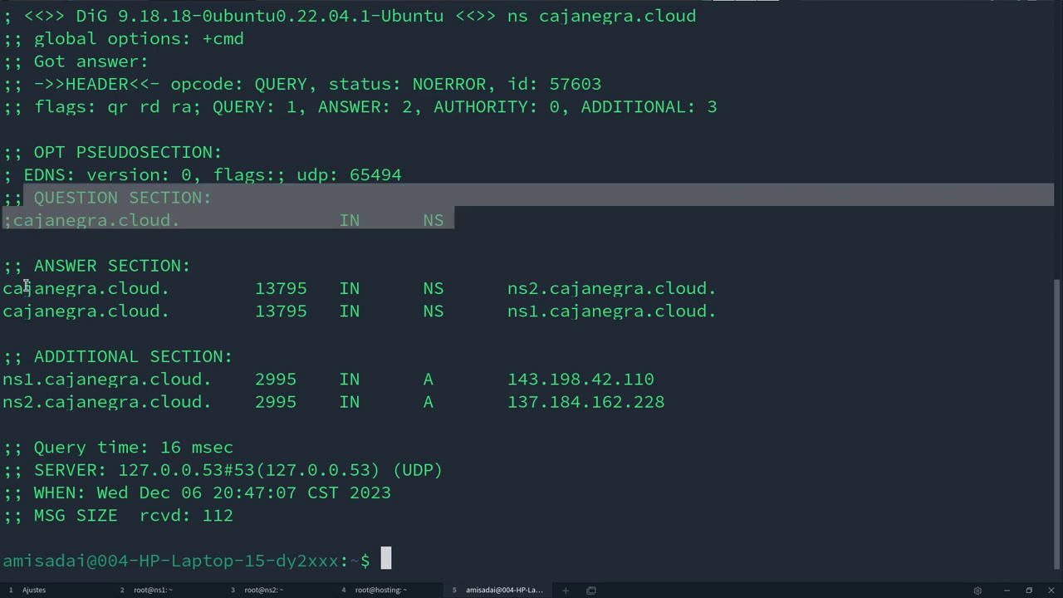
left_click_drag(7, 286, 713, 316)
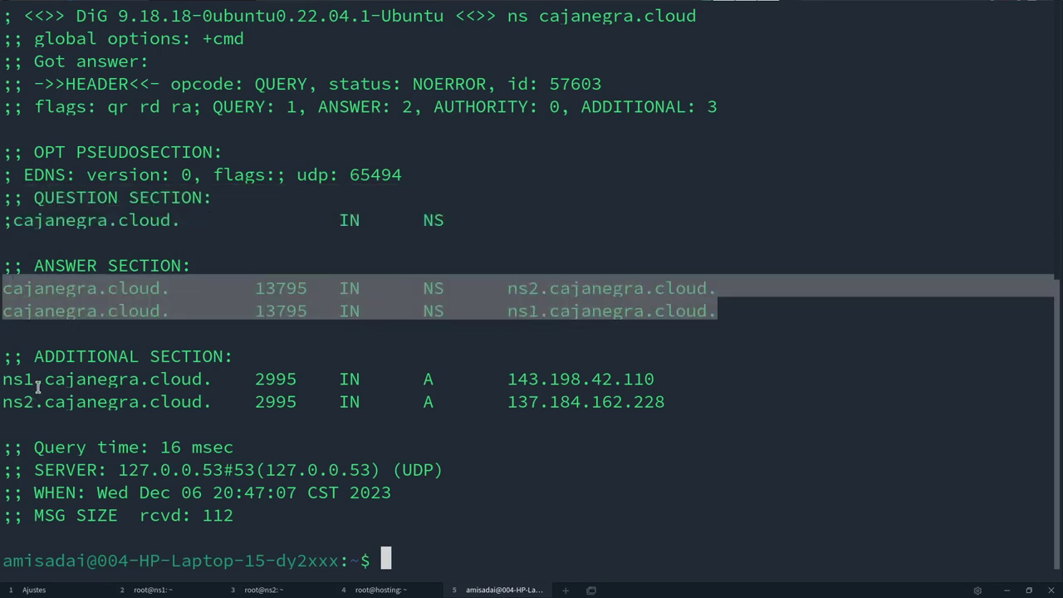
left_click_drag(4, 356, 634, 395)
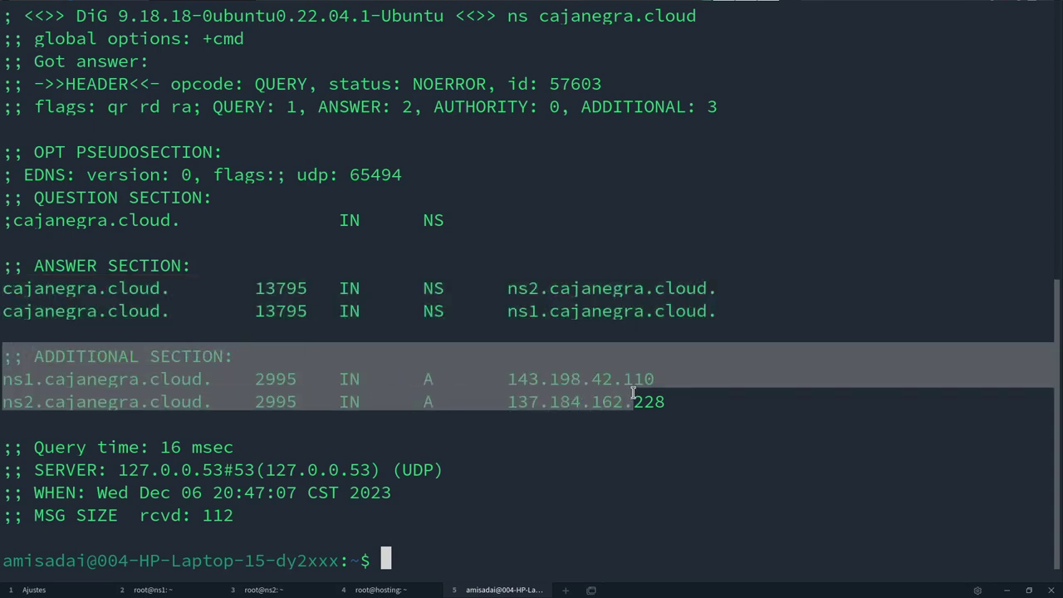
left_click_drag(501, 379, 655, 380)
double_click(427, 378)
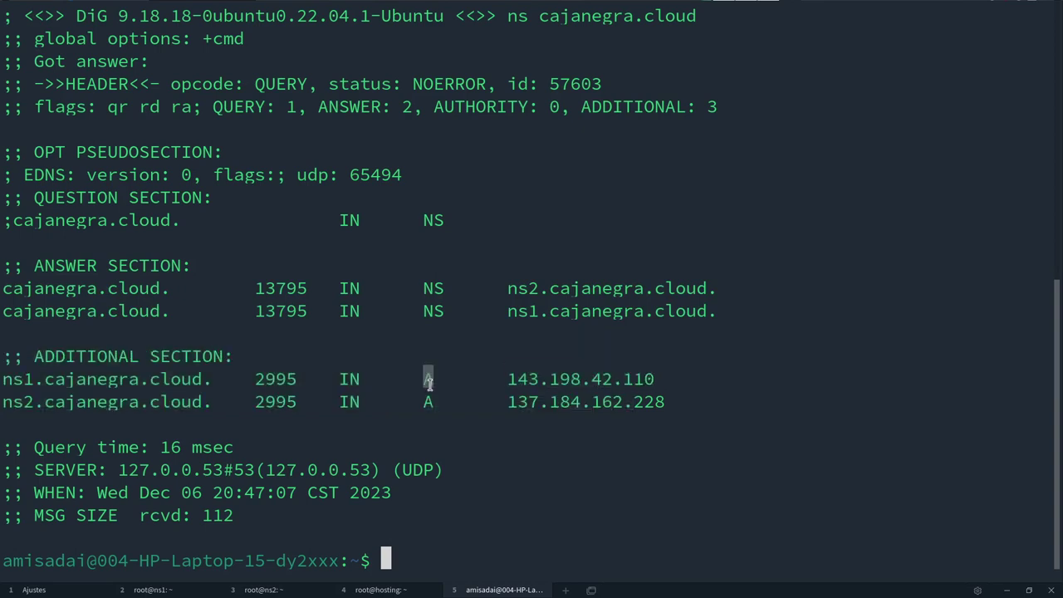
left_click_drag(4, 401, 34, 401)
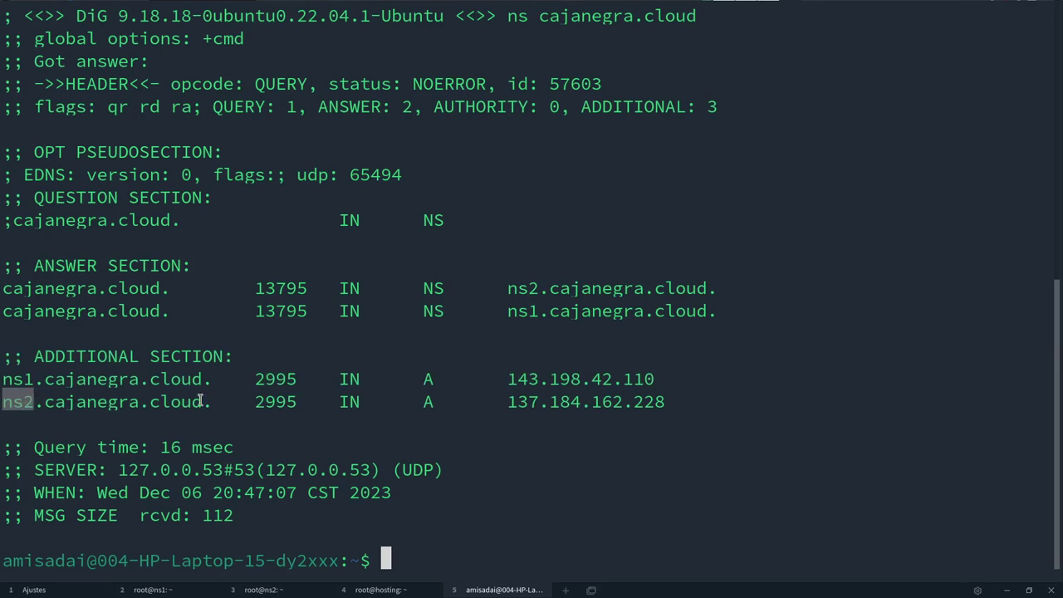
left_click_drag(507, 402, 691, 402)
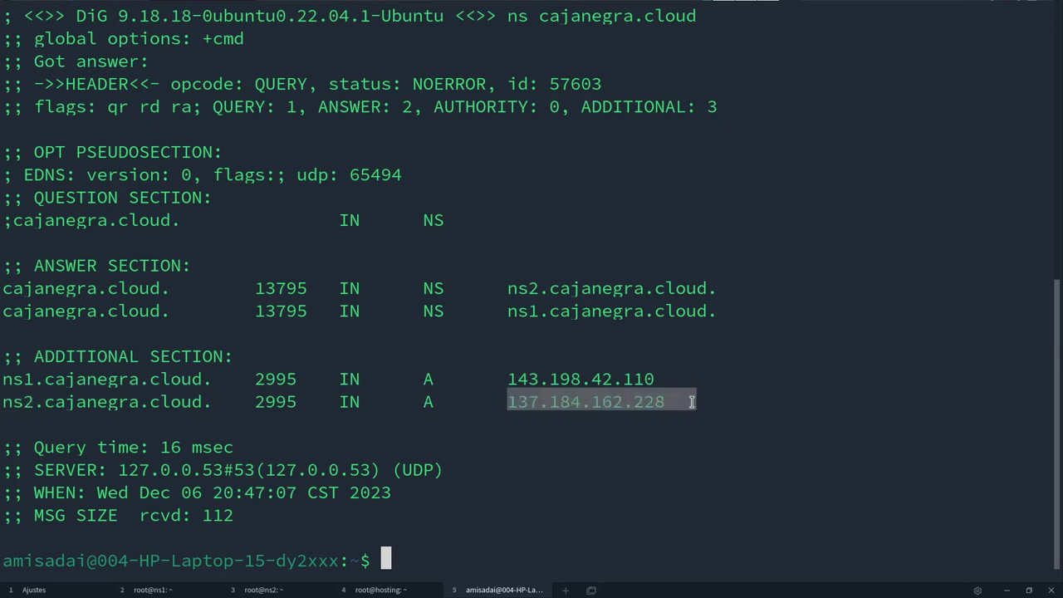
- Check the name server IPs 143.198.42.110 and 137.184.162.228 against the notes
key("alt+Tab")
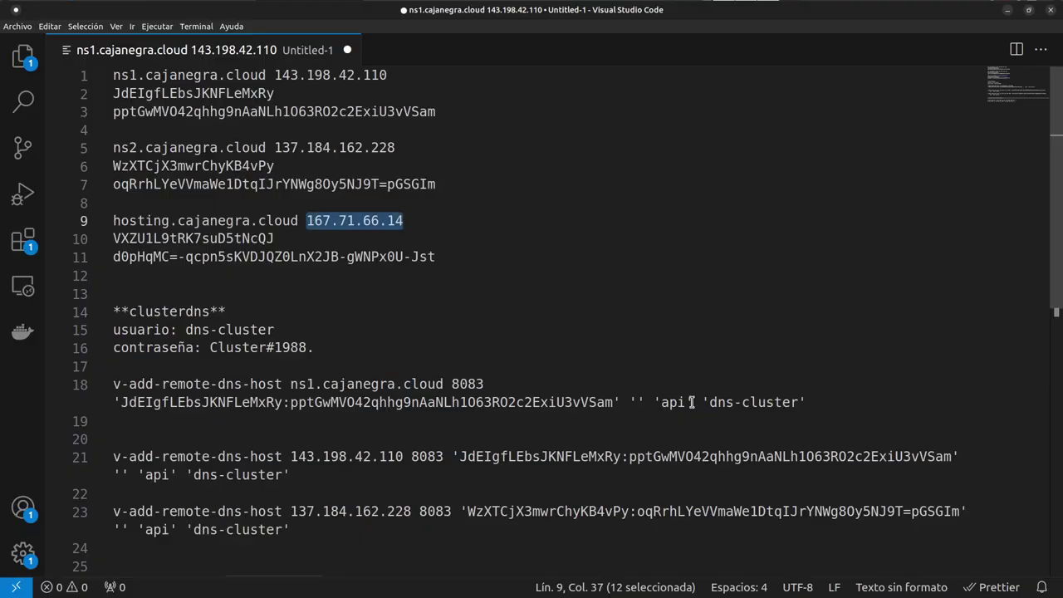
left_click_drag(274, 147, 395, 149)
left_click_drag(386, 76, 275, 75)
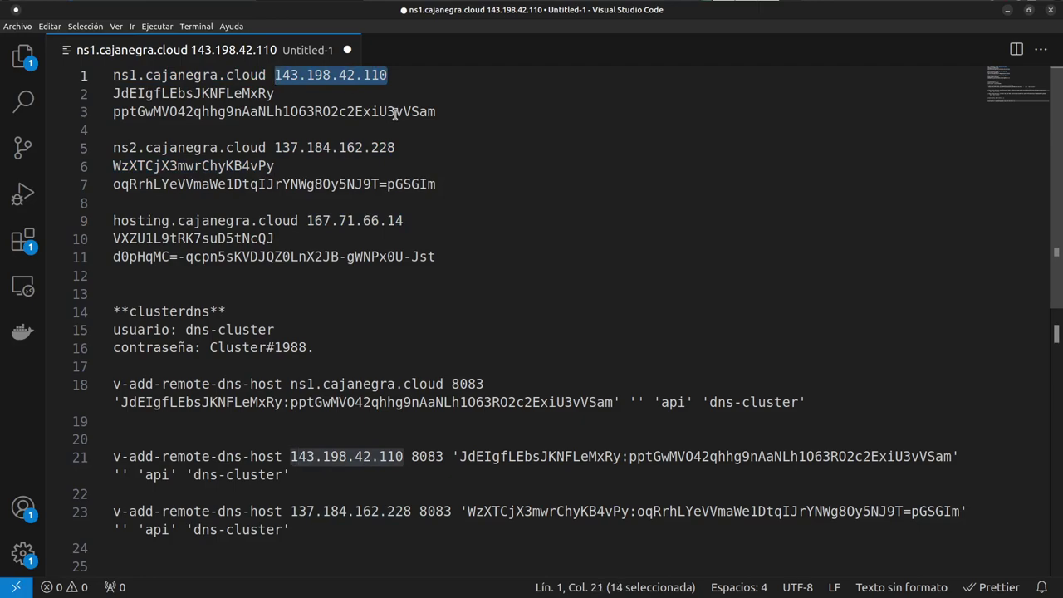
key("alt+Tab")
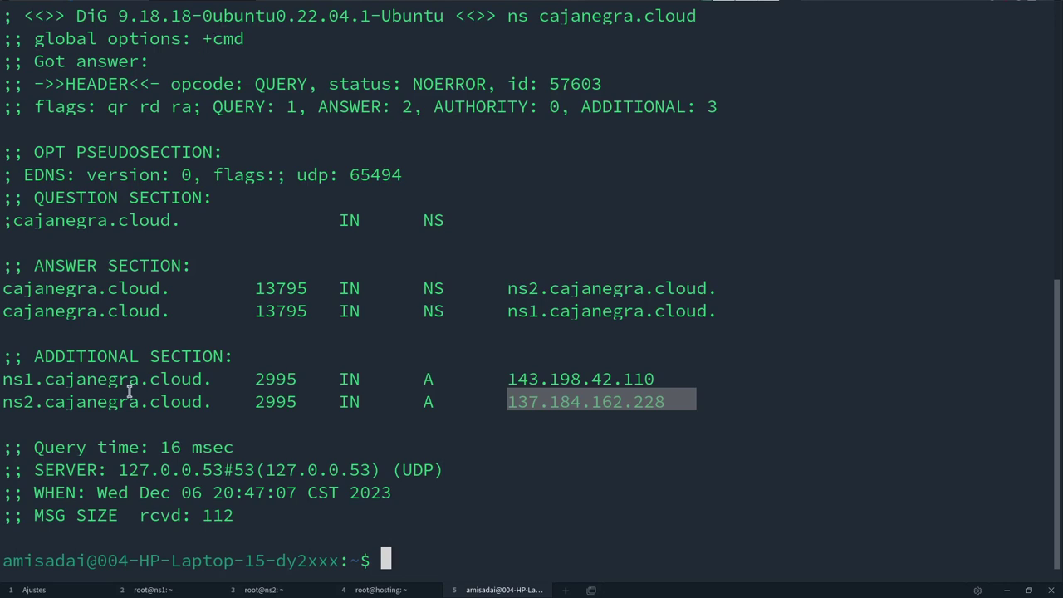
left_click_drag(203, 470, 221, 471)
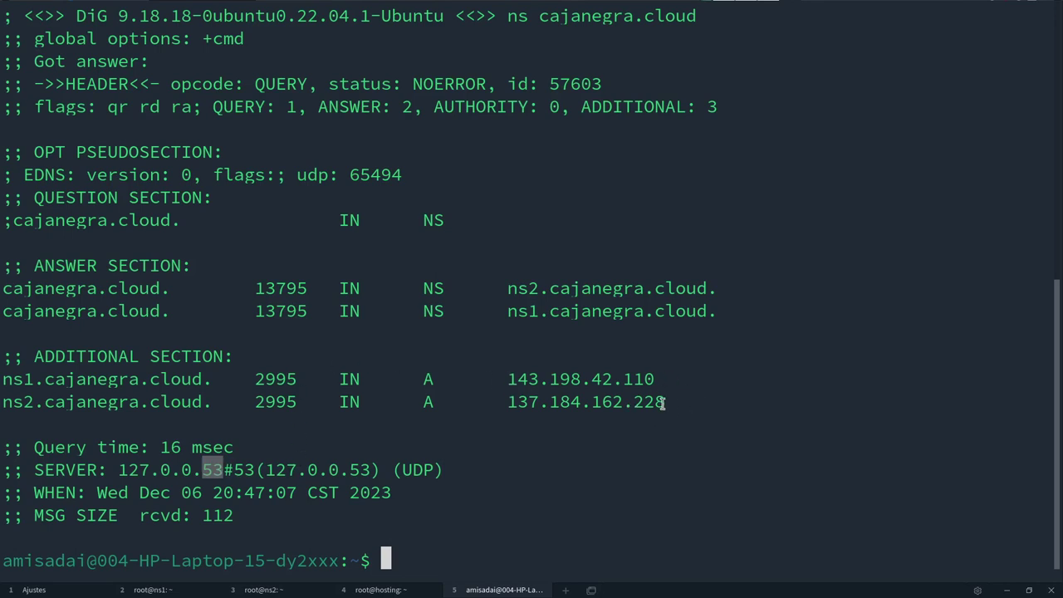
left_click_drag(674, 403, 3, 375)
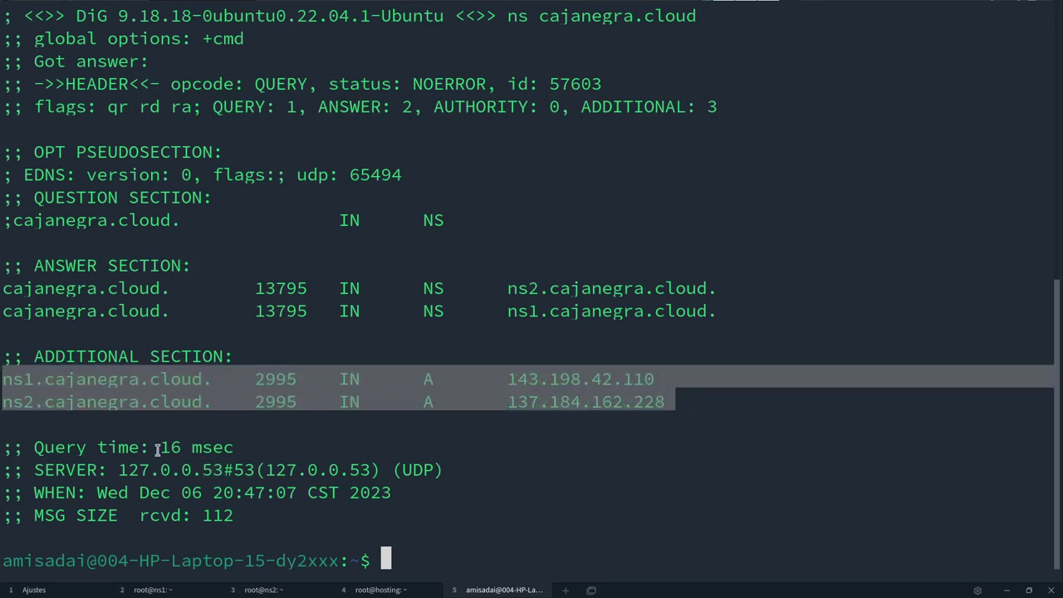
left_click_drag(160, 448, 183, 449)
left_click(509, 503)
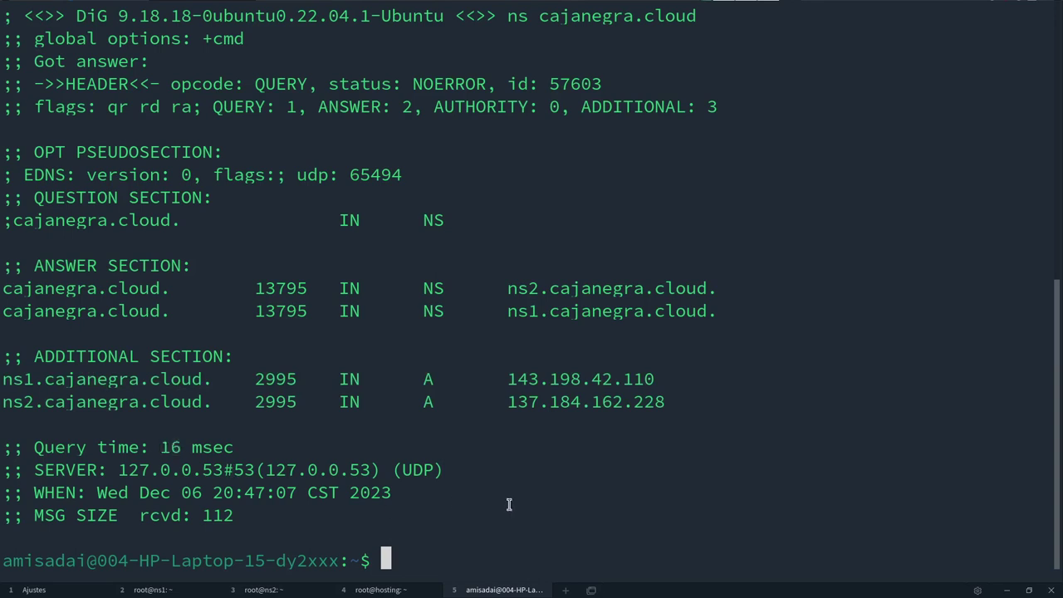
- Rerun dig ns cajanegra.cloud, then rerun dig a cajanegra.cloud
key("Up")
key("Return")
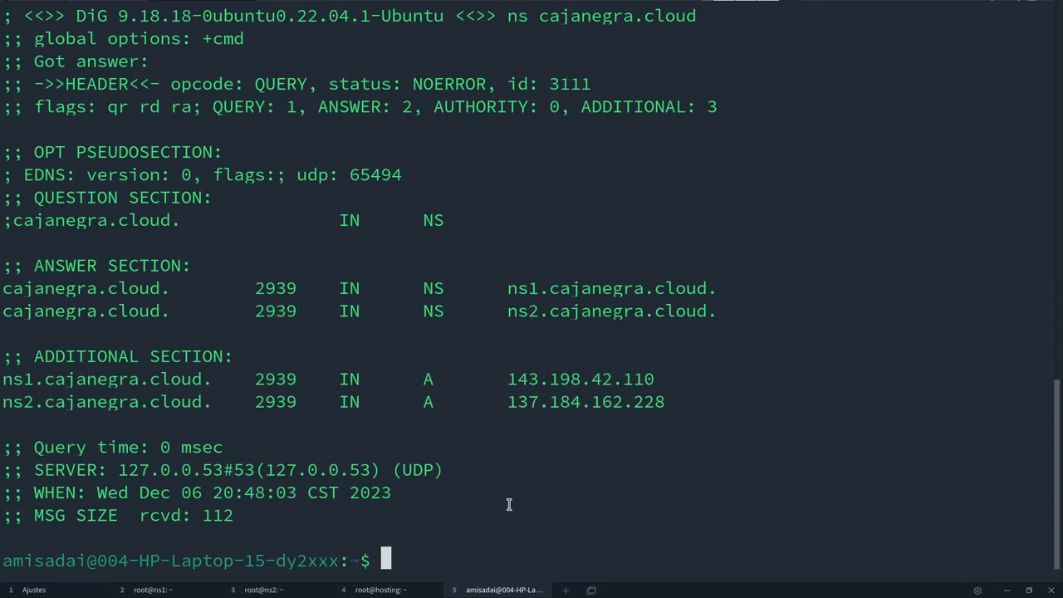
left_click_drag(161, 447, 170, 446)
left_click(373, 480)
key("Up")
key("Up")
key("Return")
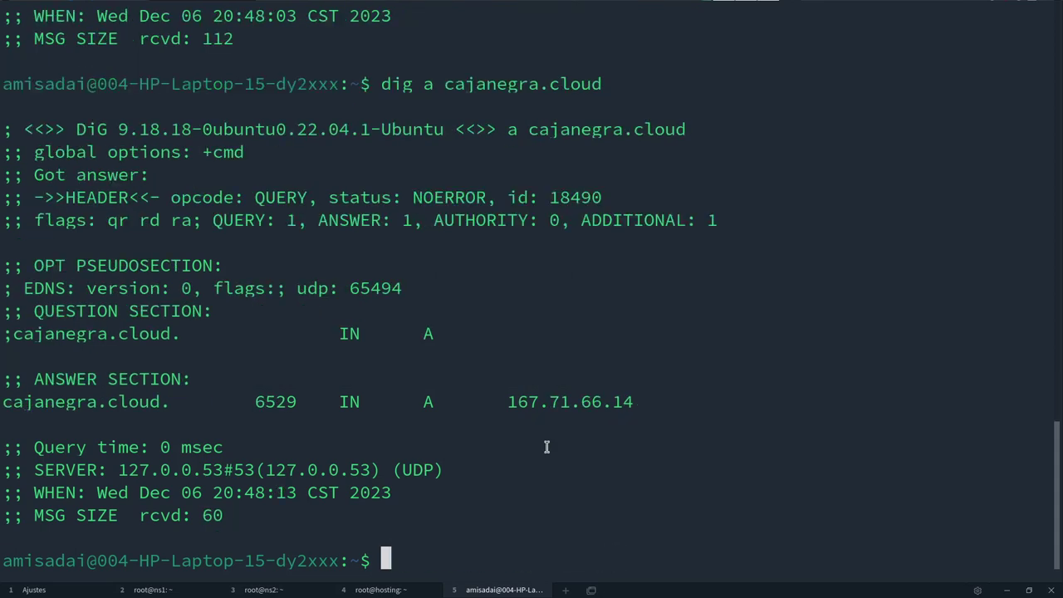
- Run an MxToolbox DNS Lookup on cajanegra.cloud with the ptr: prefix removed
key("alt+Tab")
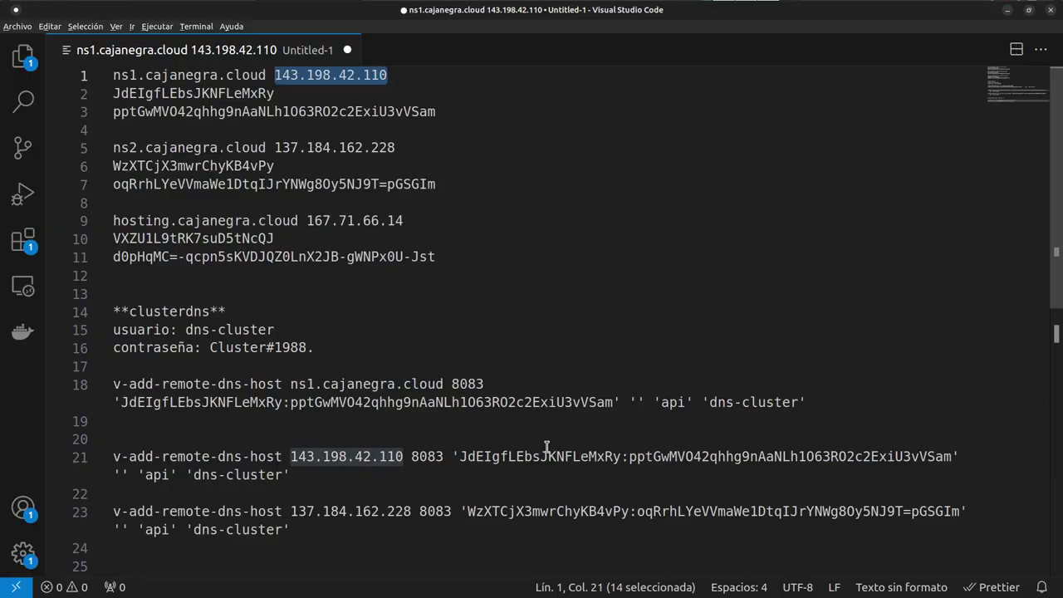
key("alt+Tab")
key("alt+Tab")
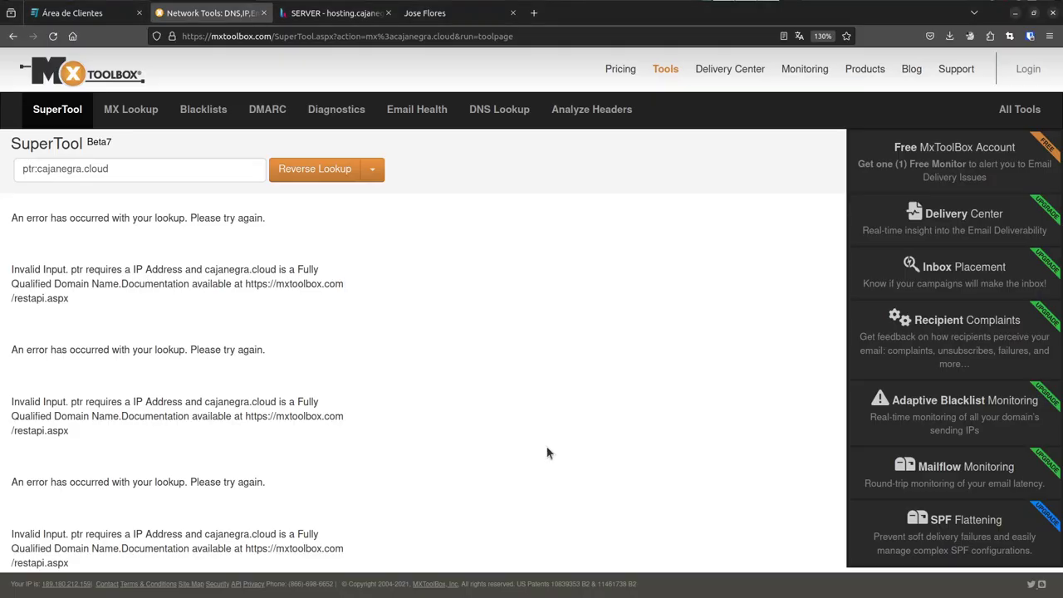
left_click(371, 171)
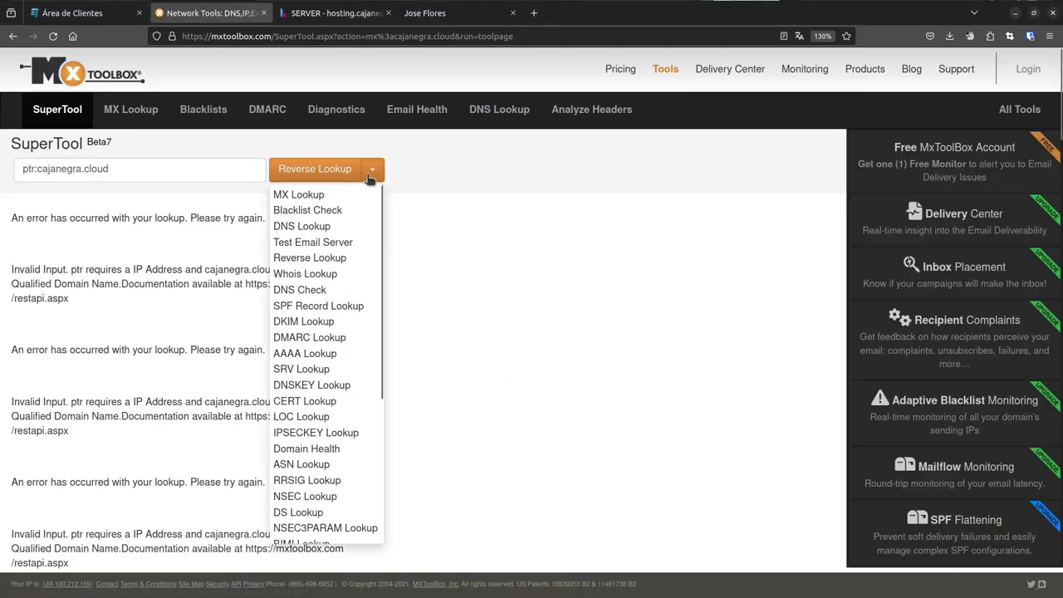
left_click(304, 226)
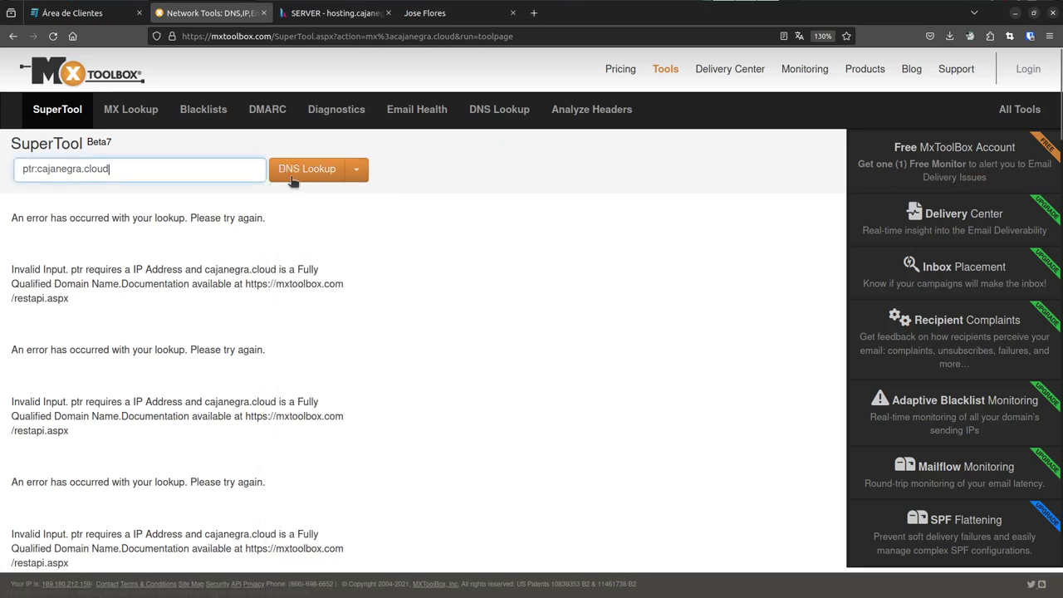
key("ctrl+a")
key("Home")
key("Delete")
key("Delete")
key("Delete")
key("Delete")
key("End")
left_click(287, 171)
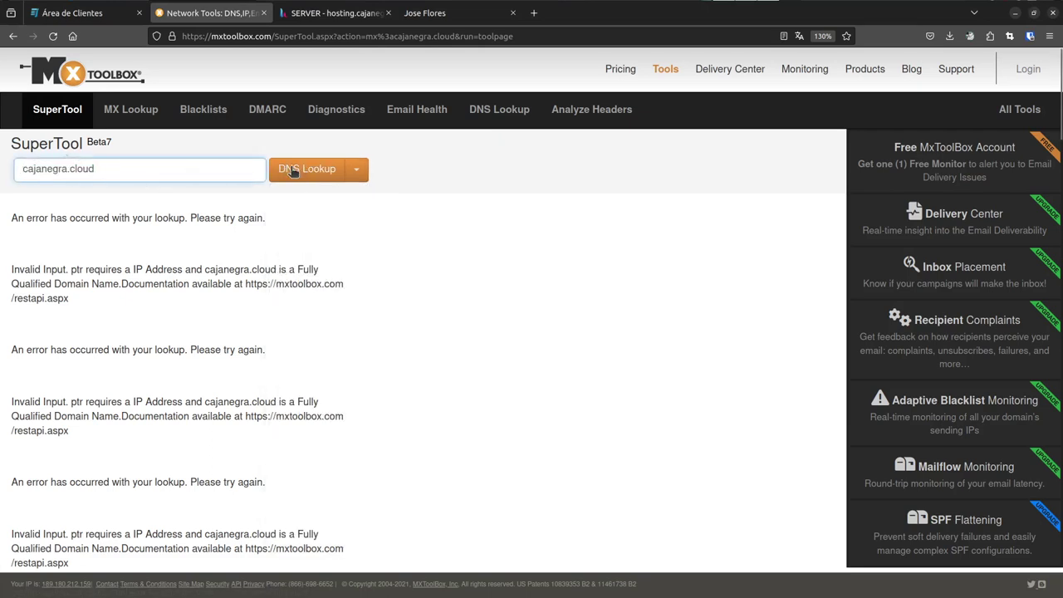
scroll(303, 273, "down", 2)
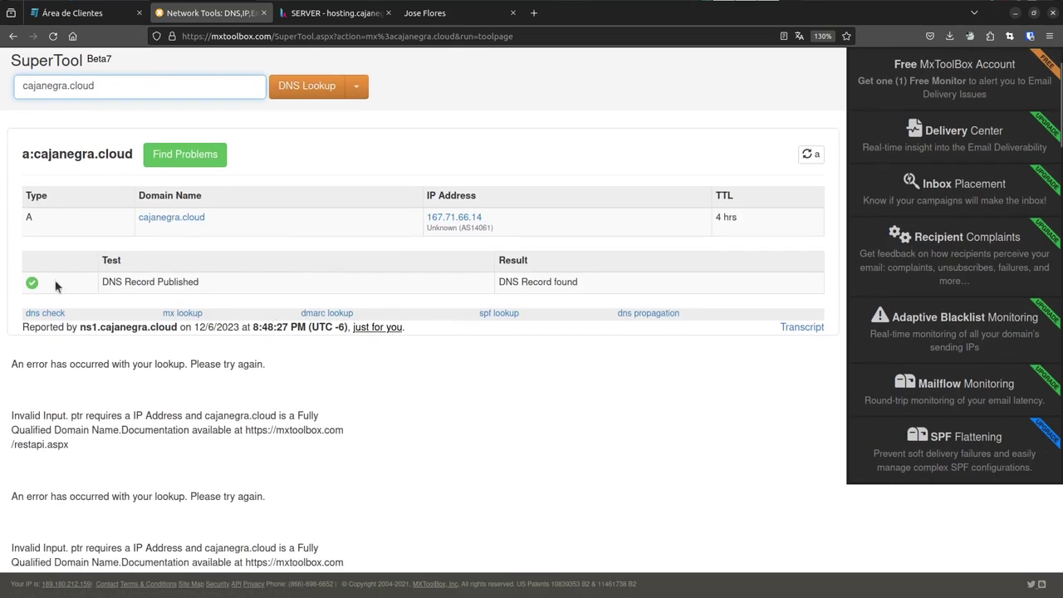
scroll(279, 233, "up", 2)
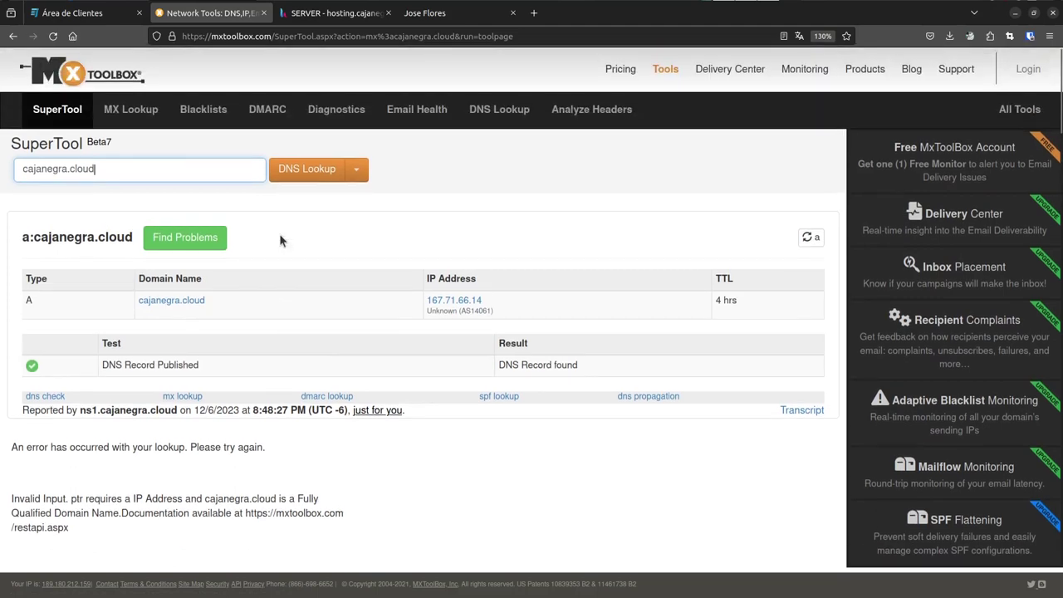
- Return to the Hestia server settings tab in the browser
key("alt+Tab")
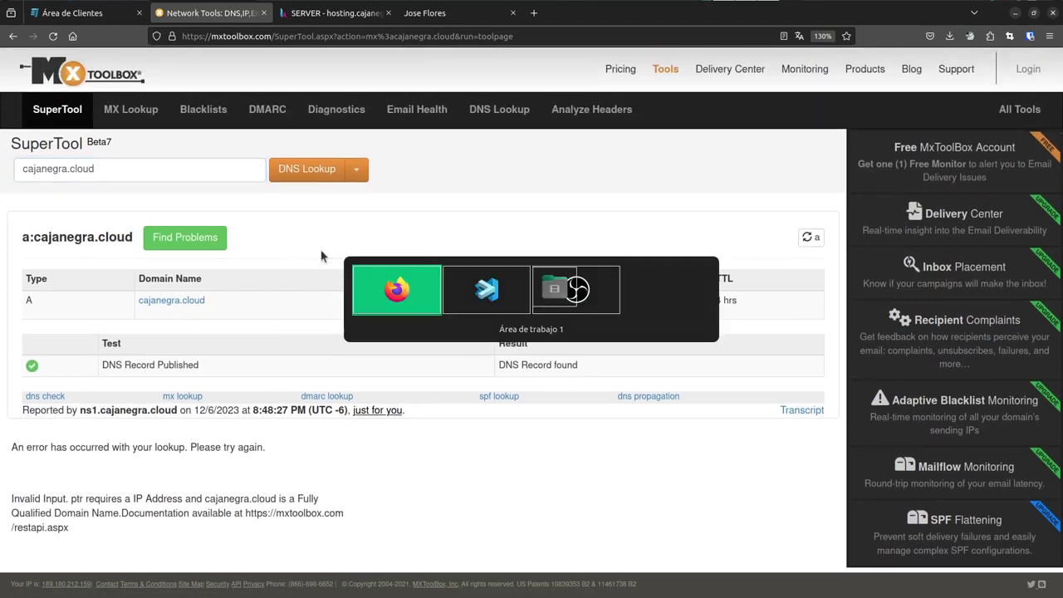
key("alt+Tab")
key("alt+Tab")
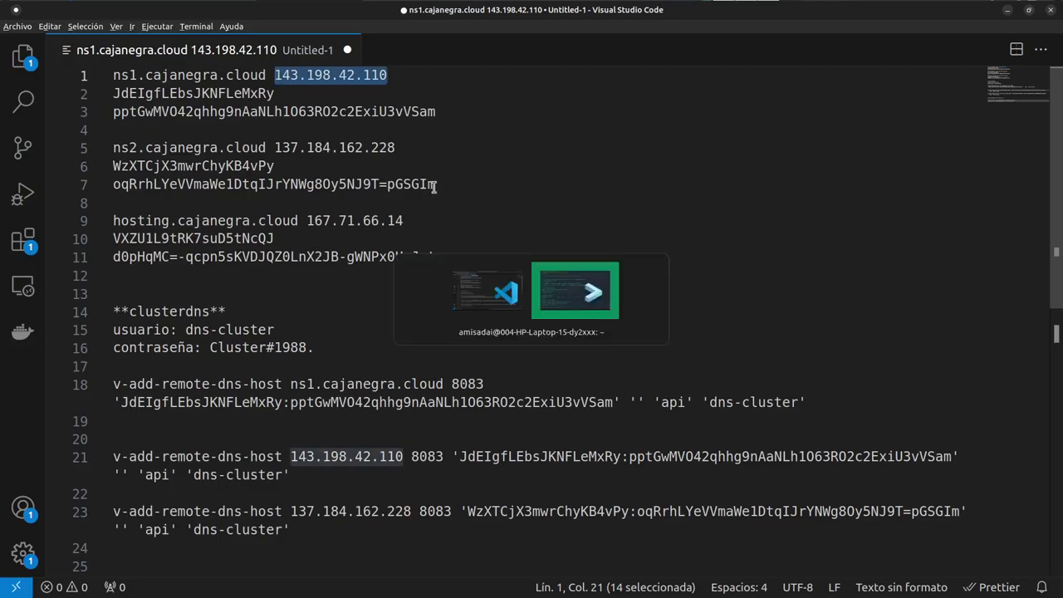
key("alt+Tab")
key("alt+Tab")
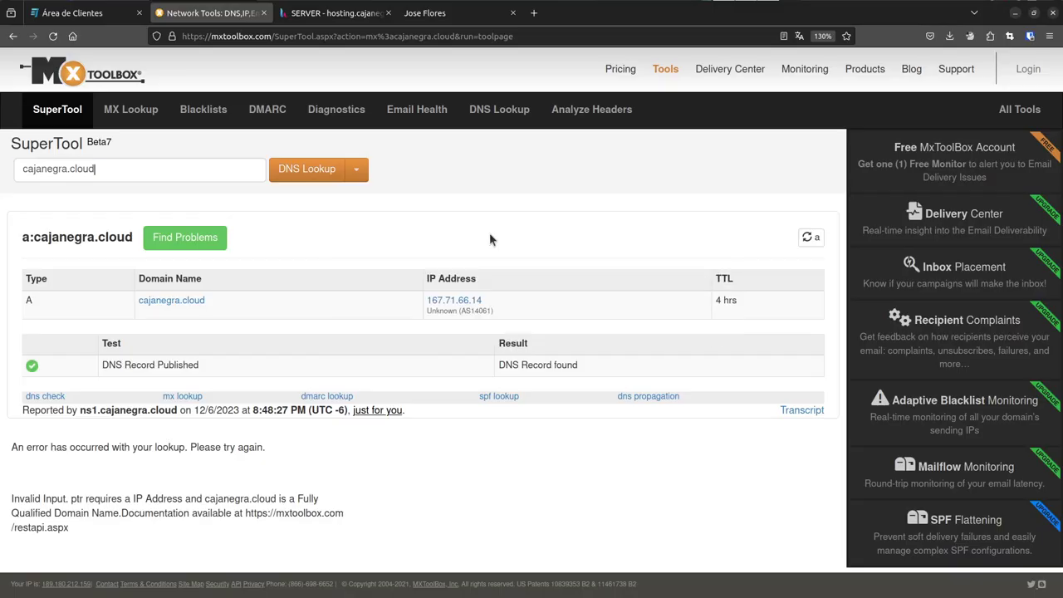
key("ctrl+Tab")
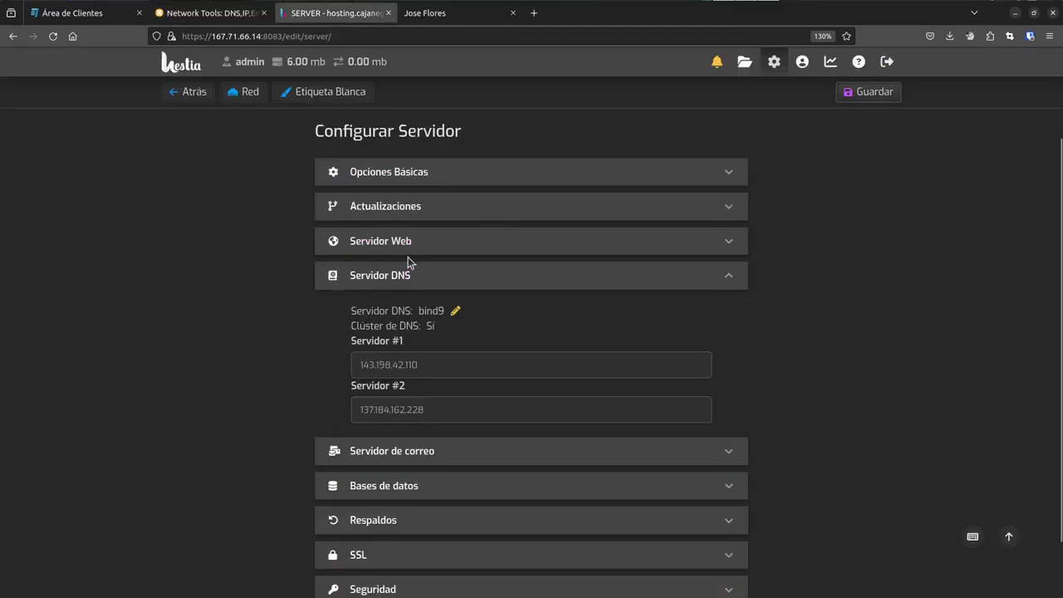
- Open the bind9 configuration editor and review the allow-transfer and also-notify lines
scroll(408, 261, "up", 2)
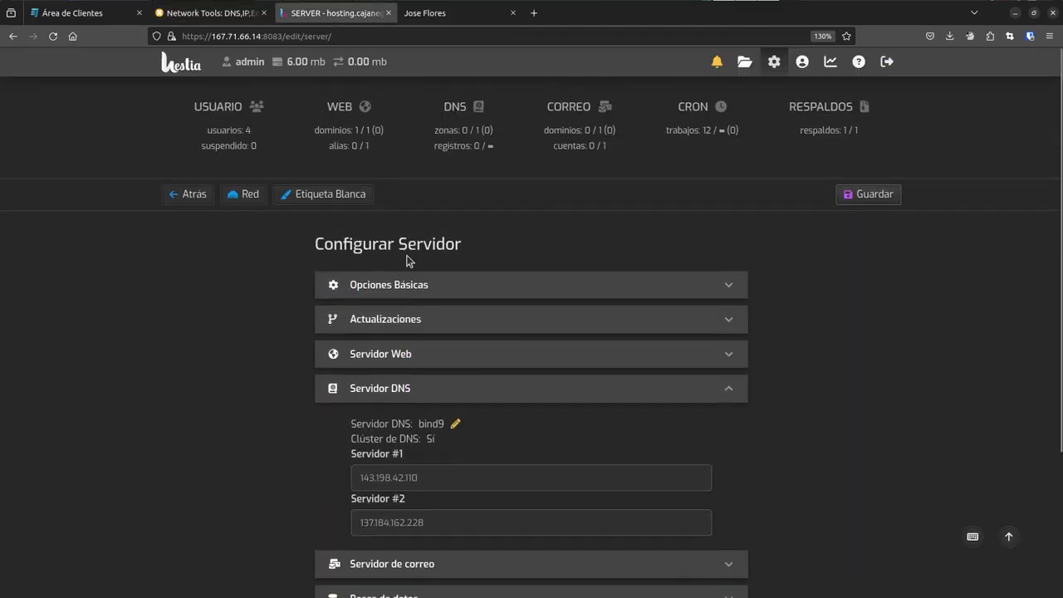
left_click(455, 425)
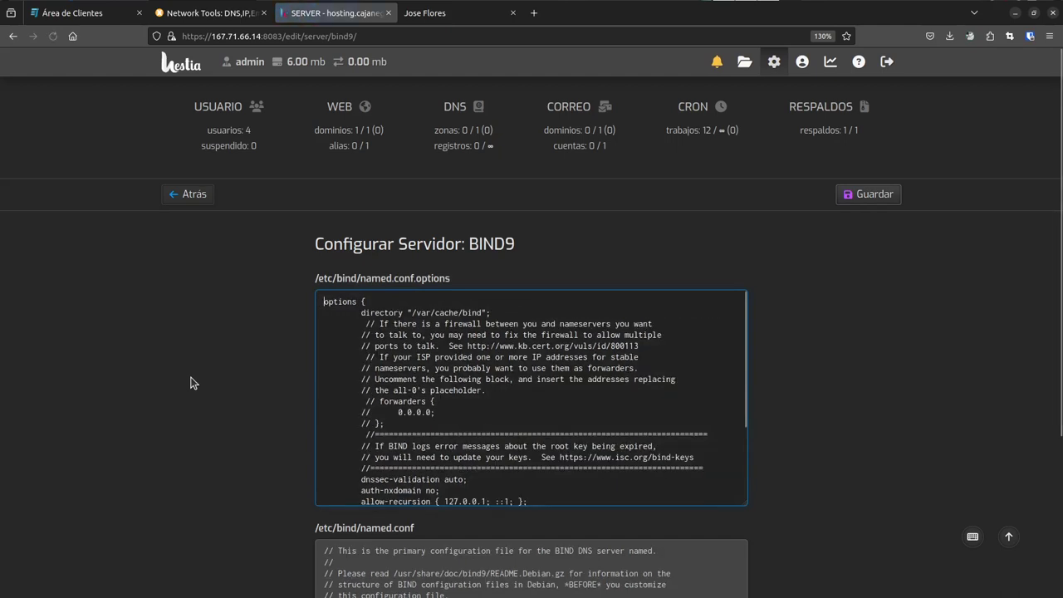
scroll(240, 381, "down", 3)
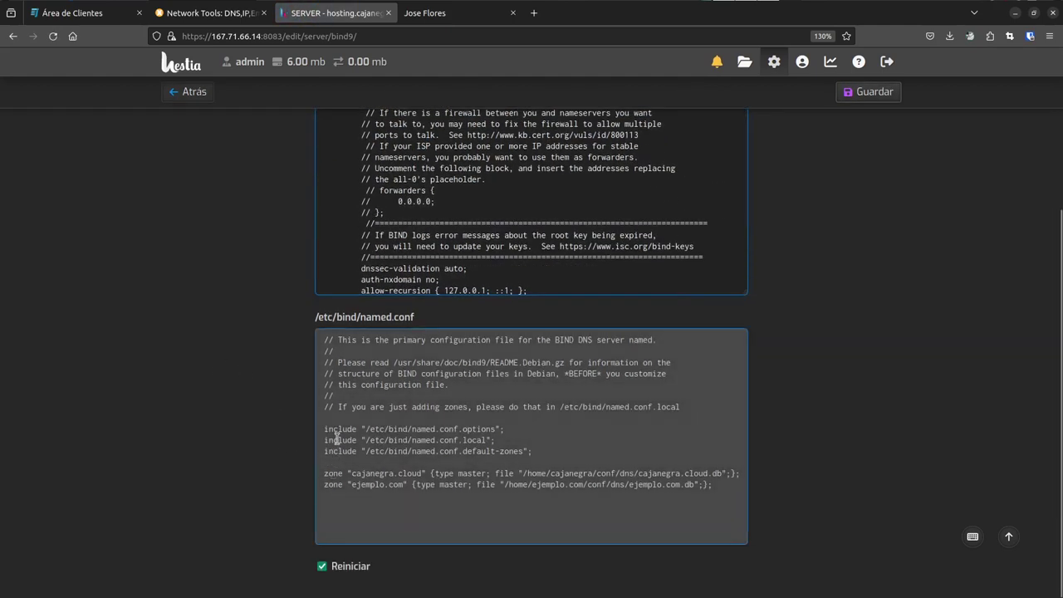
scroll(332, 440, "up", 3)
scroll(337, 425, "down", 4)
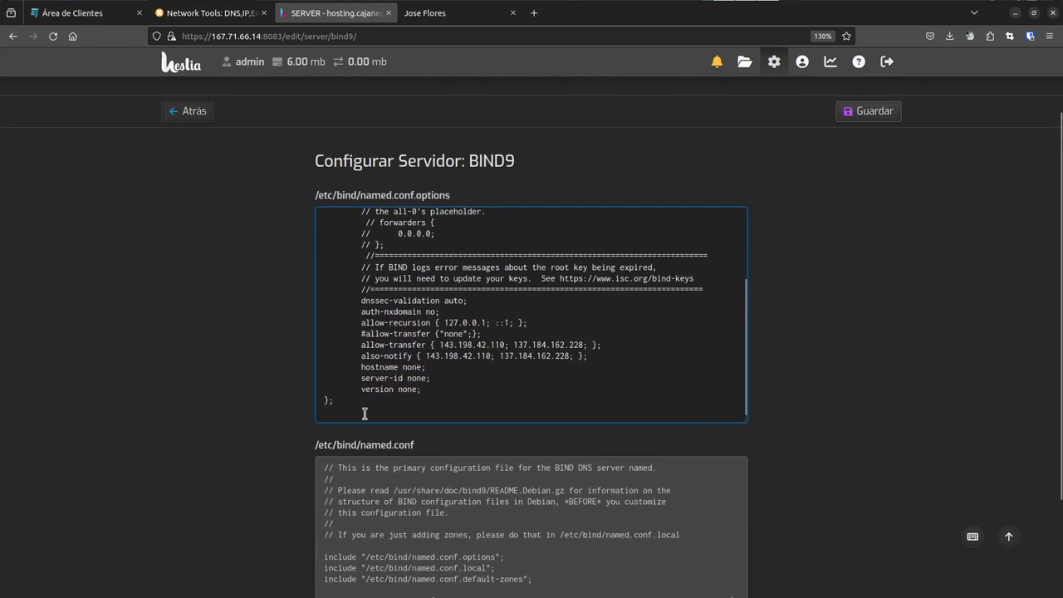
left_click_drag(587, 356, 415, 327)
scroll(266, 357, "down", 3)
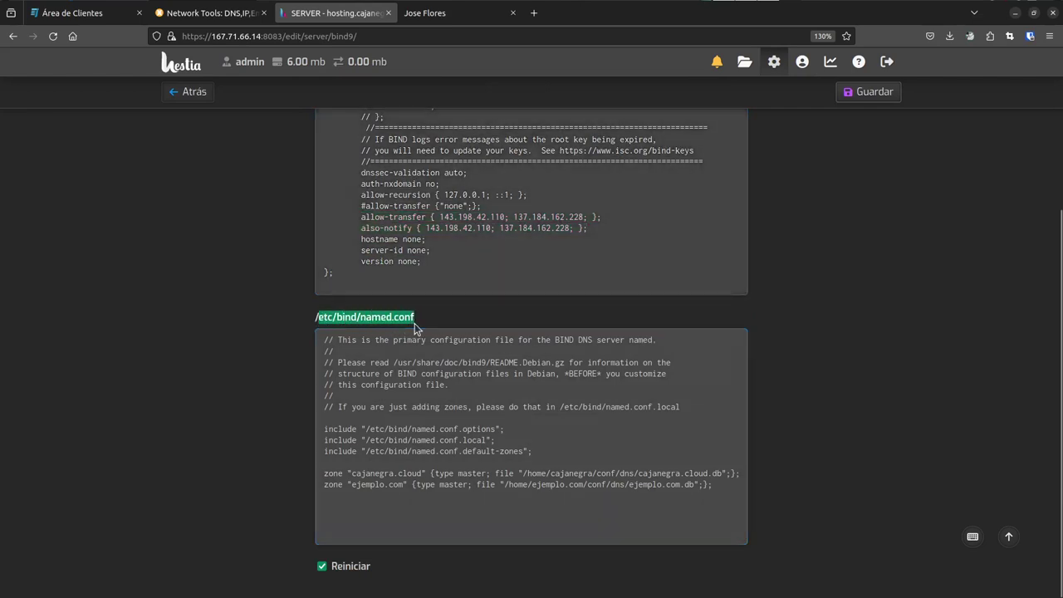
- Select the cajanegra.cloud zone line in named.conf, then bring the terminal forward
left_click(374, 322)
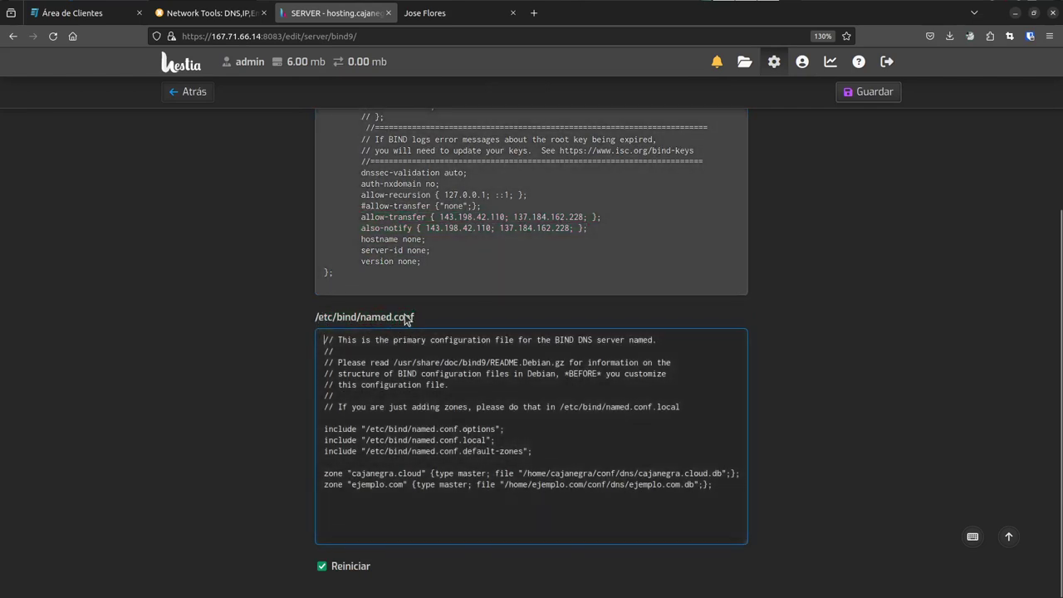
left_click_drag(324, 473, 684, 473)
left_click(696, 470)
left_click_drag(324, 485, 715, 488)
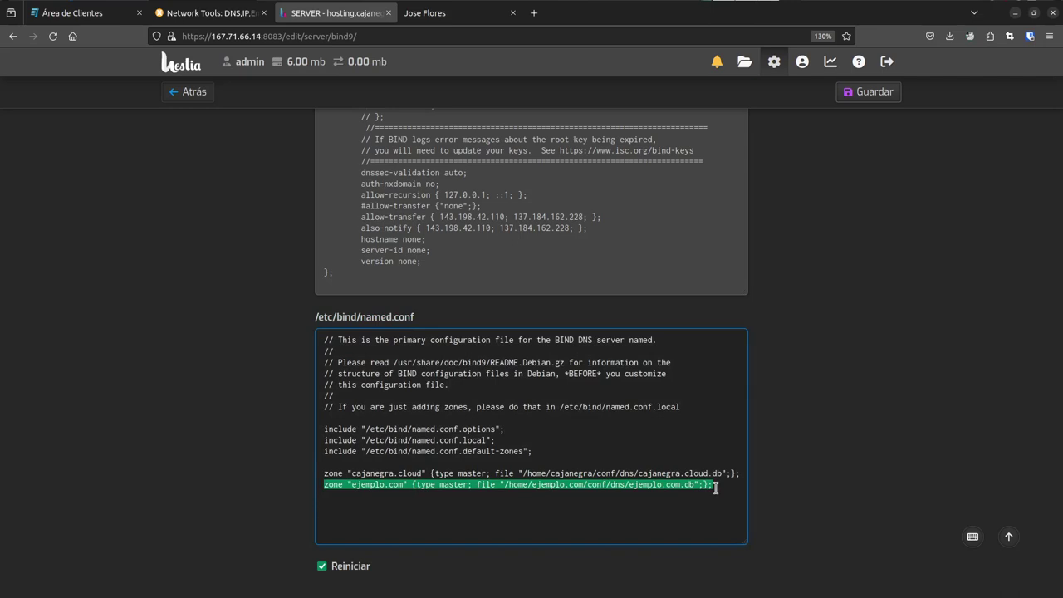
left_click(334, 484)
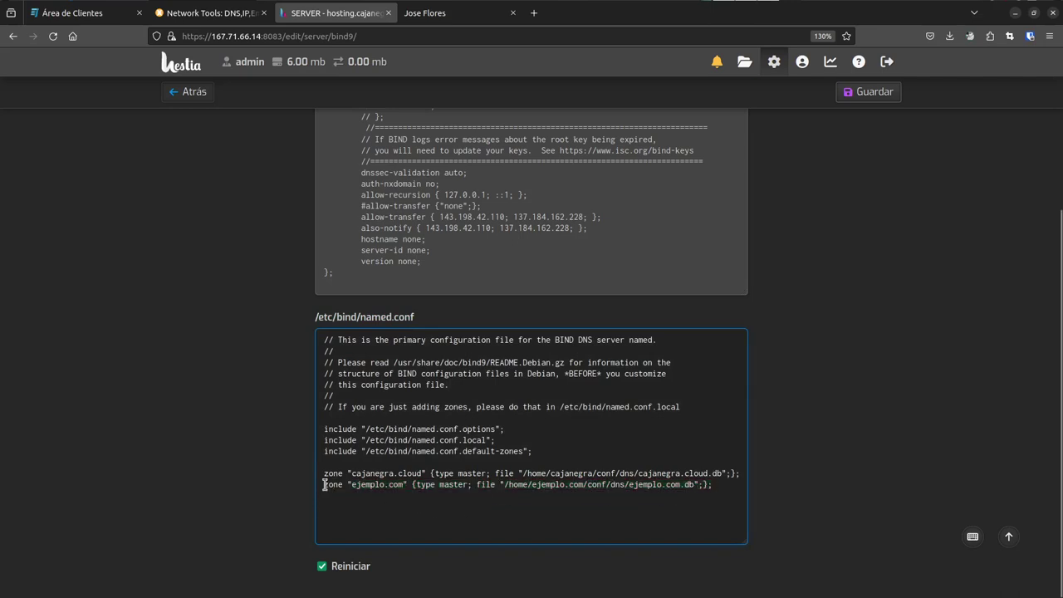
left_click_drag(324, 485, 724, 483)
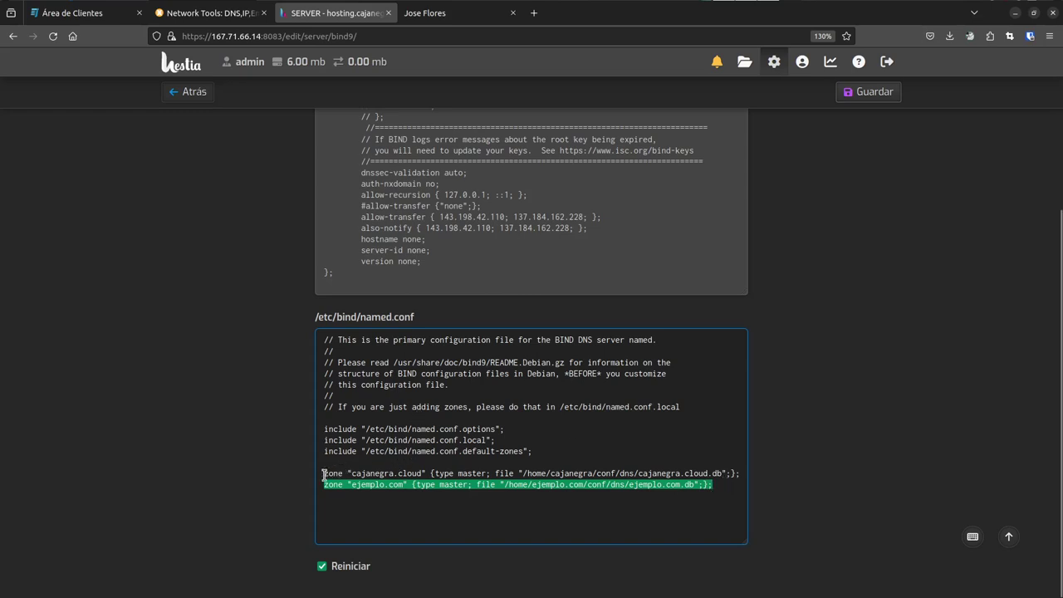
left_click_drag(324, 476, 740, 474)
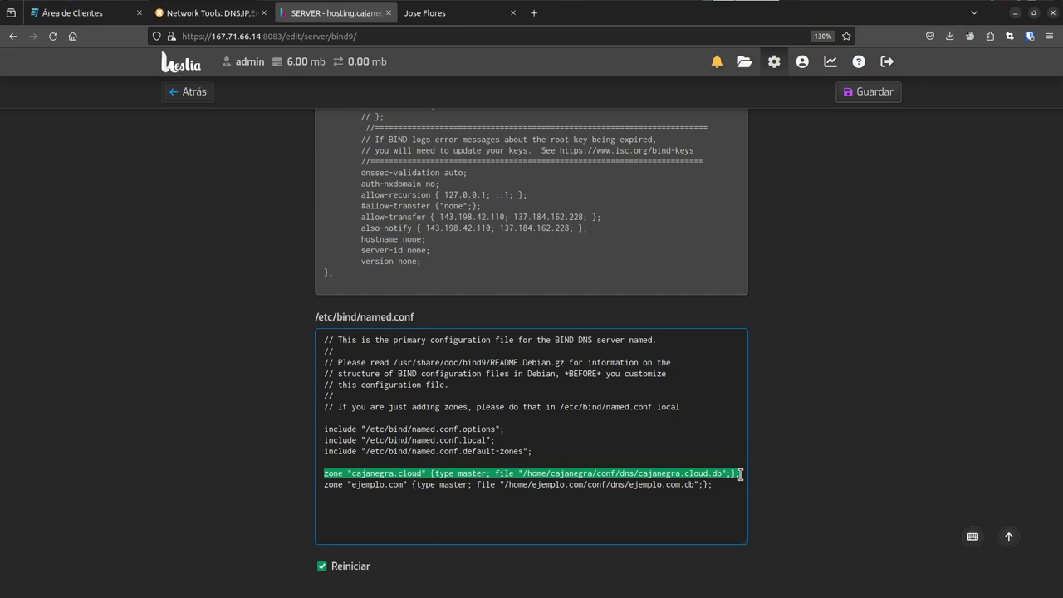
key("alt+Tab")
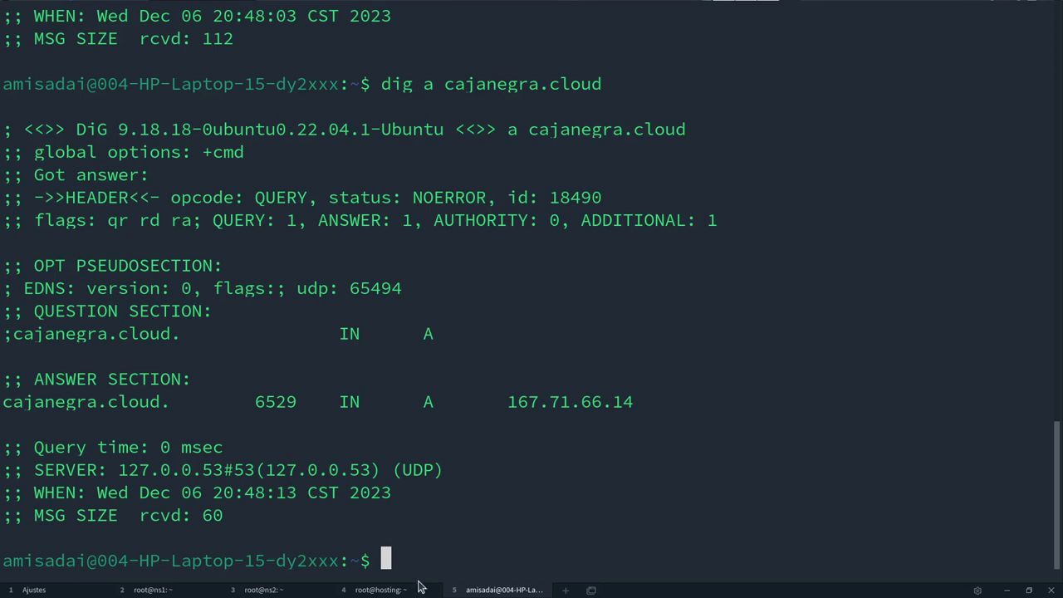
- Switch to the root@hosting terminal tab, enlarge its text and clear the screen
left_click(384, 589)
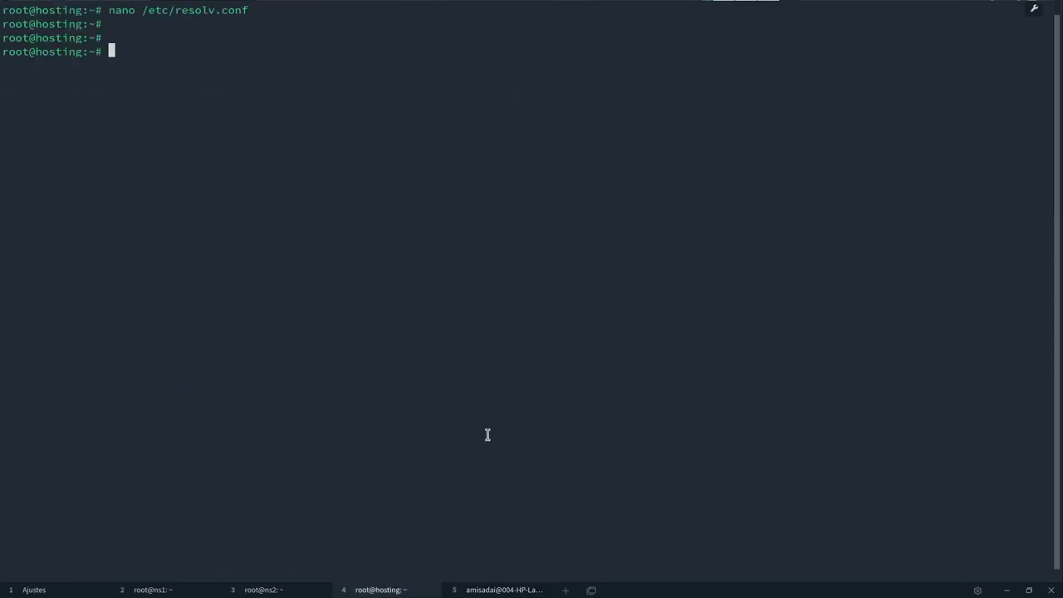
key("ctrl+equal")
key("ctrl+equal")
key("ctrl+equal")
key("ctrl+equal")
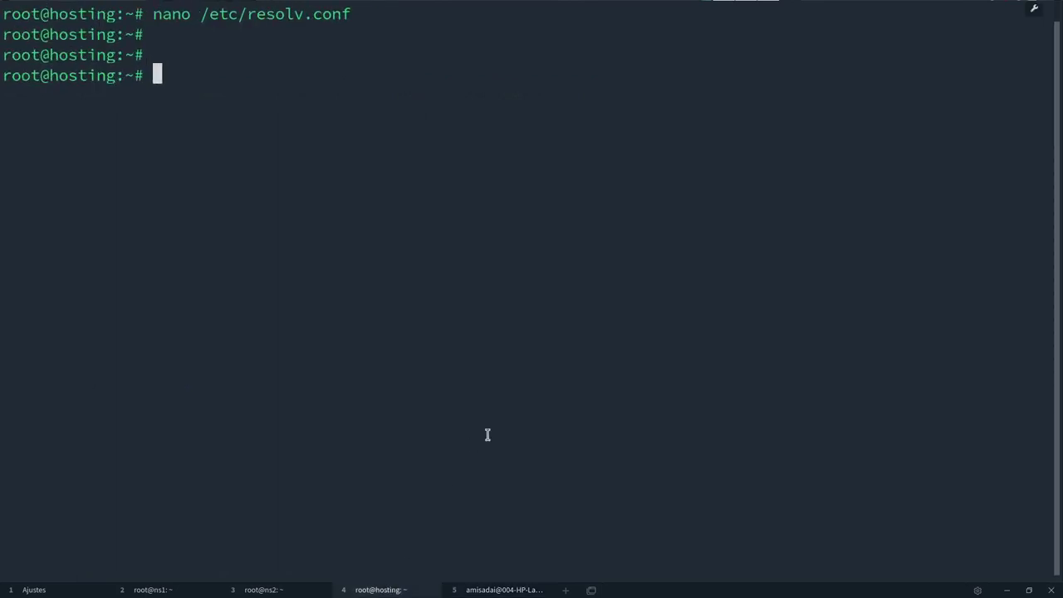
key("ctrl+l")
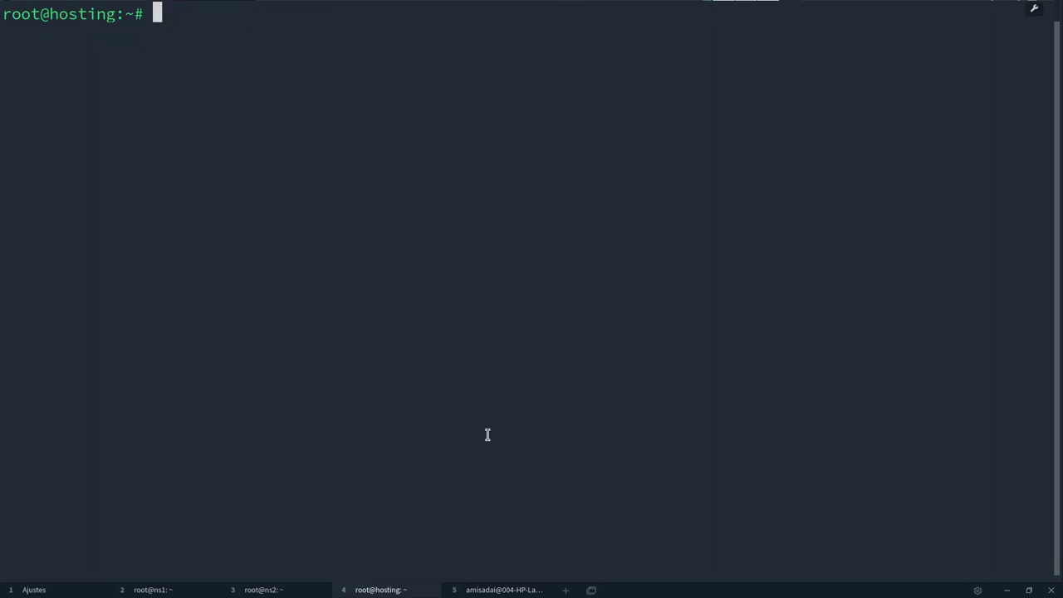
- Copy the zone file path /home/cajanegra/conf/dns/cajanegra.cloud.db from named.conf
key("alt+Tab")
key("alt+Tab")
key("alt+Tab")
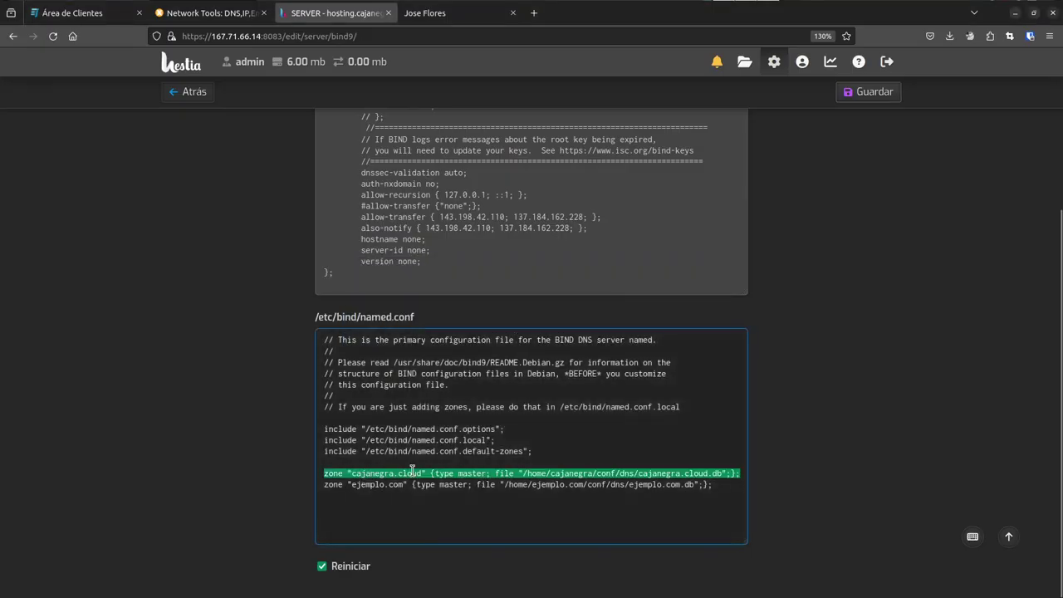
left_click(523, 473)
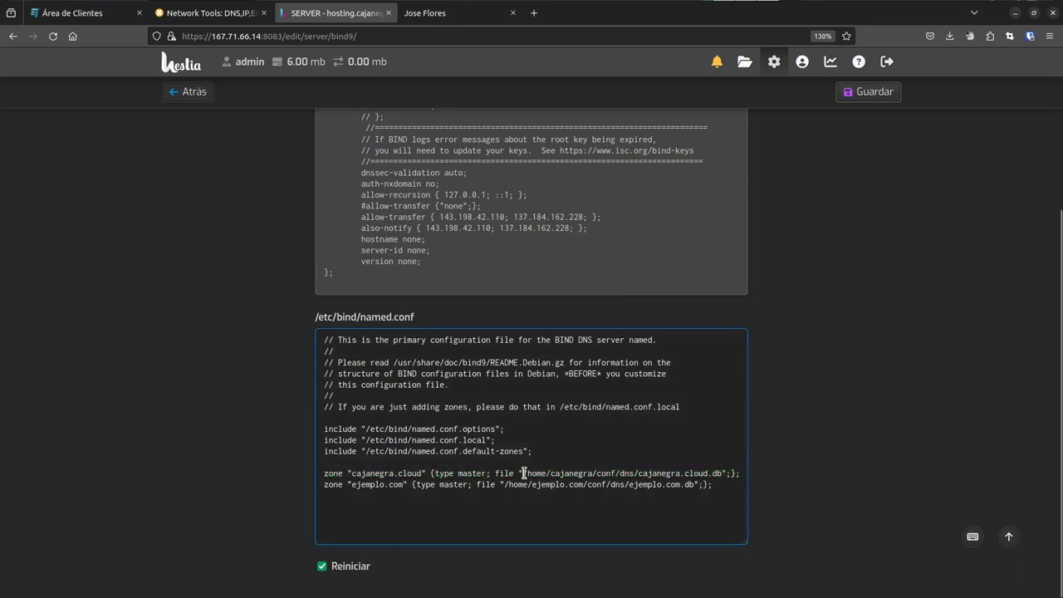
left_click_drag(523, 472, 714, 475)
right_click(714, 474)
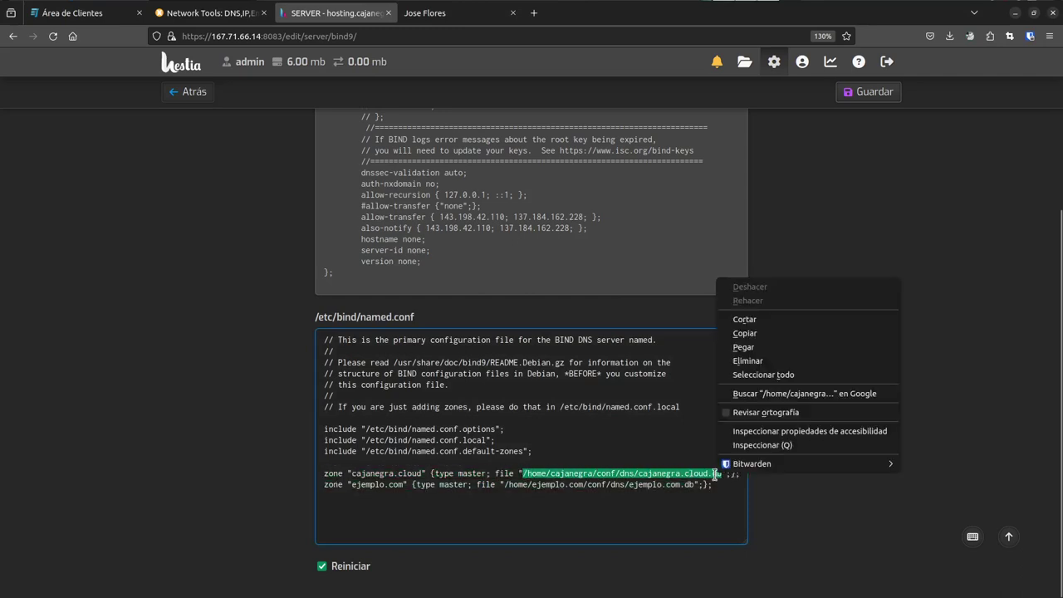
left_click(773, 333)
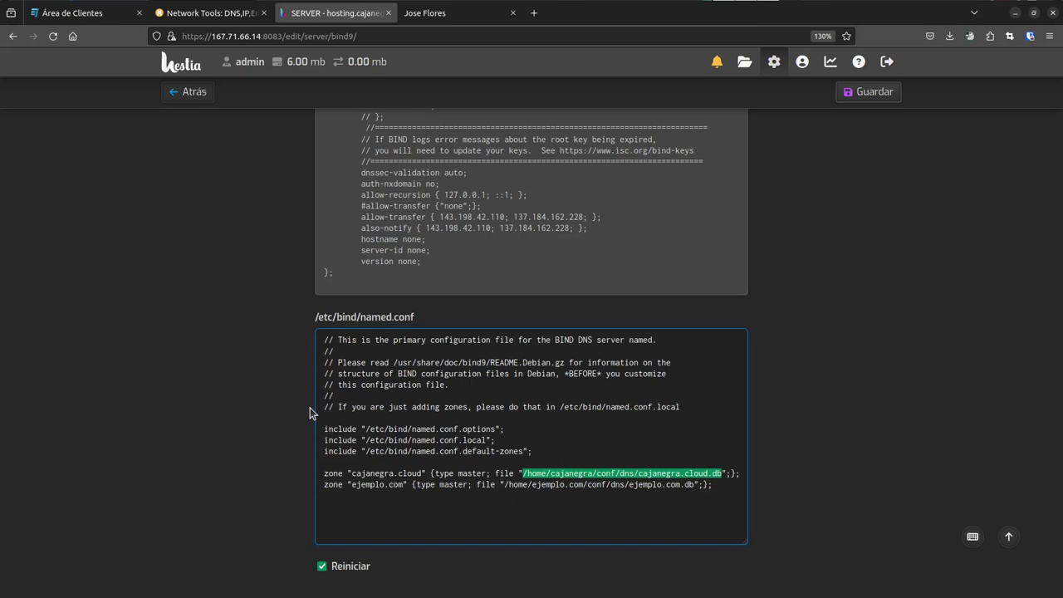
- Print the zone file with cat /home/cajanegra/conf/dns/cajanegra.cloud.db on the hosting server
key("alt+Tab")
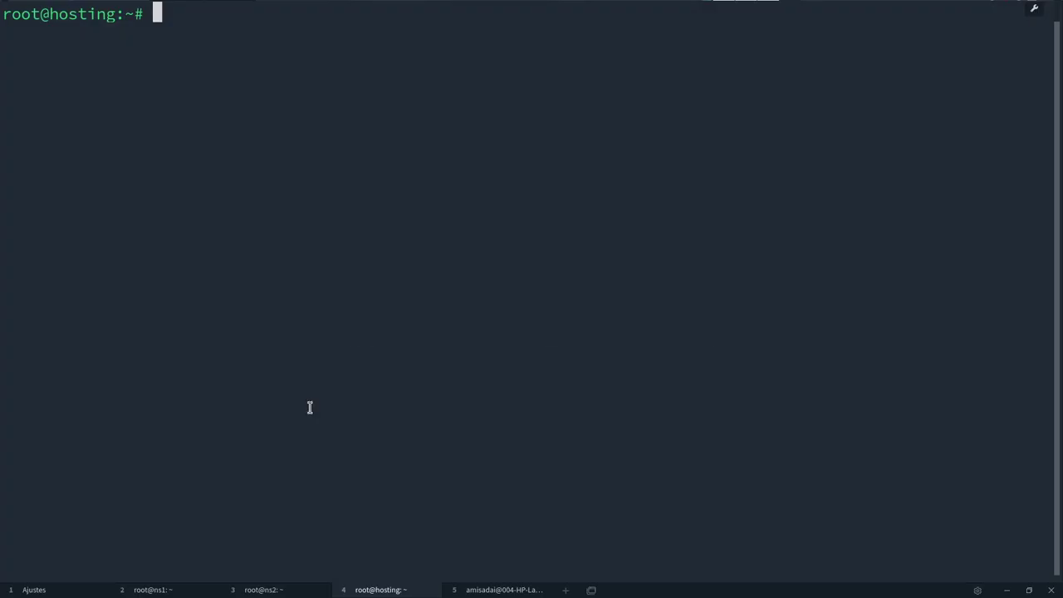
type("cat")
key("ctrl+shift+v")
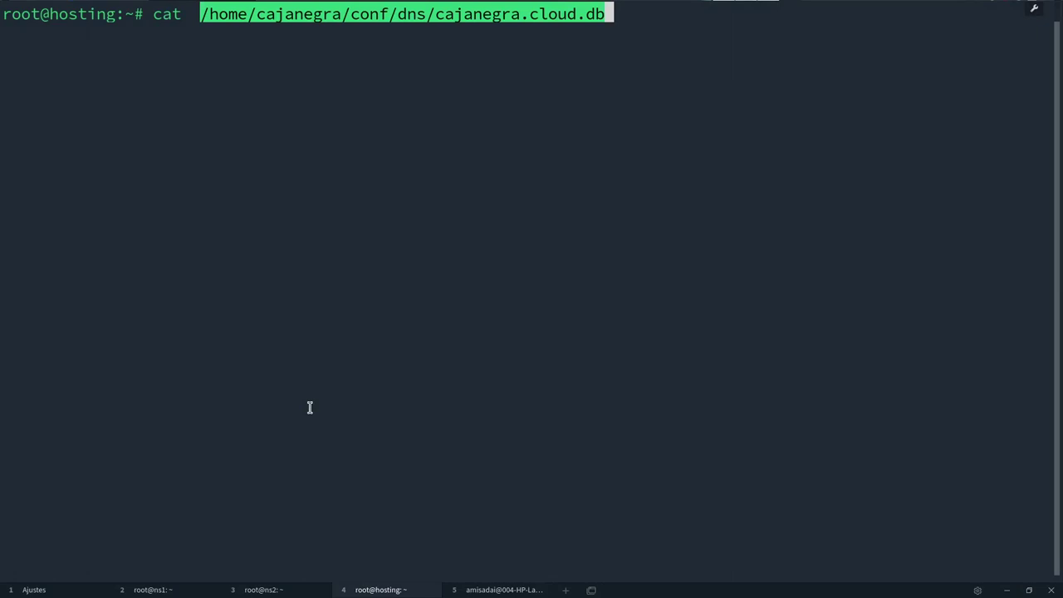
key("Return")
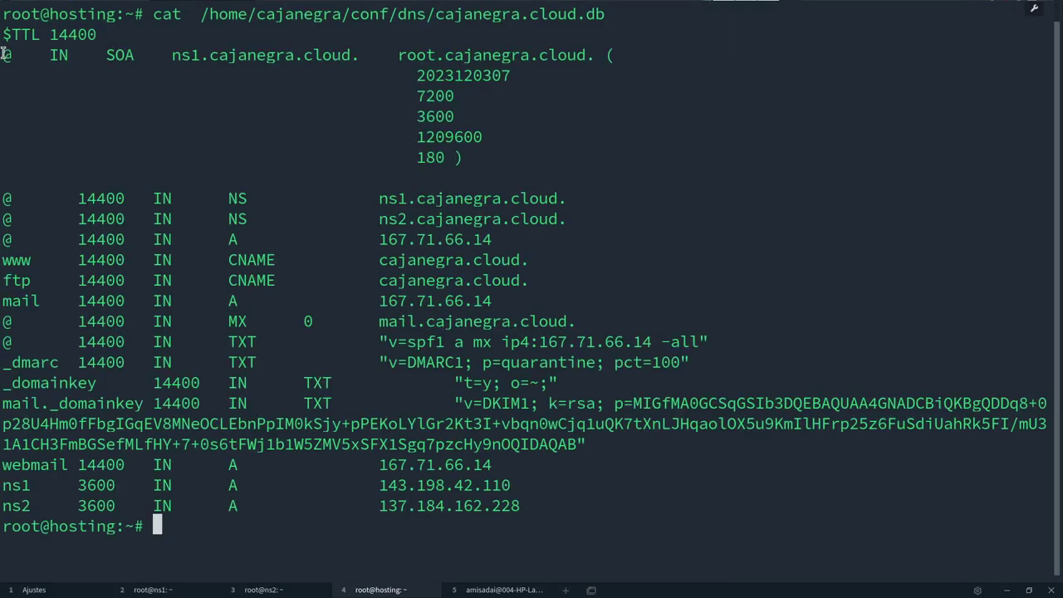
left_click_drag(5, 55, 638, 504)
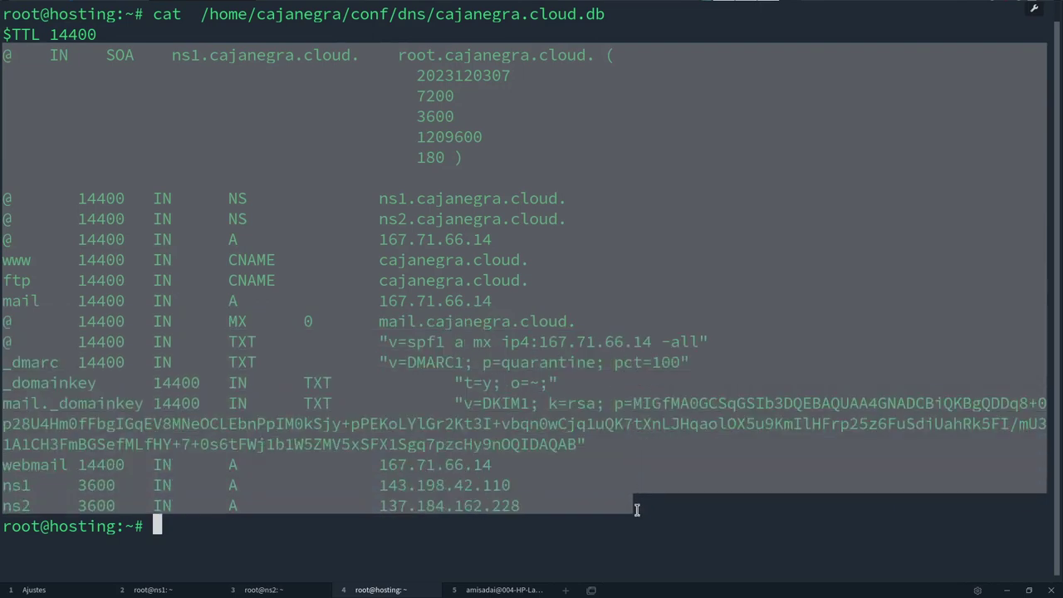
left_click(562, 505)
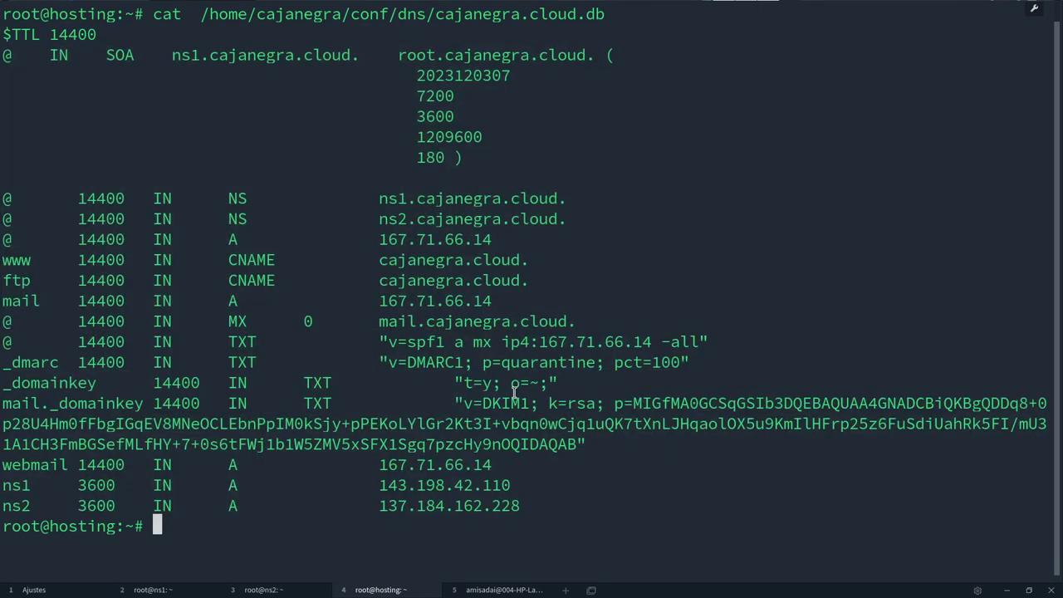
mouse_move(414, 74)
left_mouse_down()
mouse_move(31, 84)
mouse_move(4, 56)
mouse_move(4, 73)
mouse_move(346, 83)
mouse_move(413, 73)
left_mouse_up()
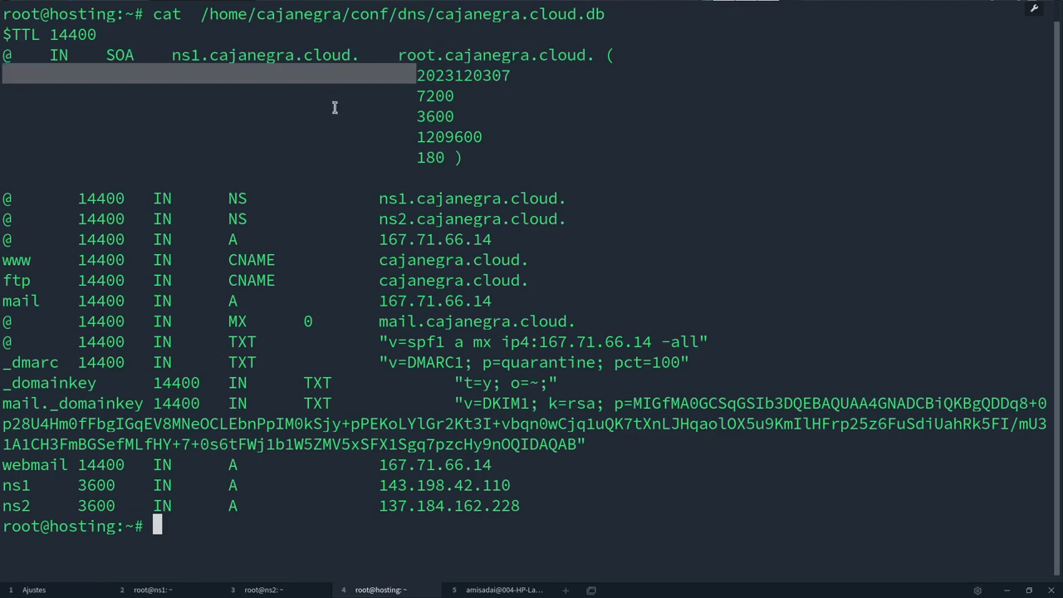
left_click(14, 200)
left_click_drag(14, 200, 86, 199)
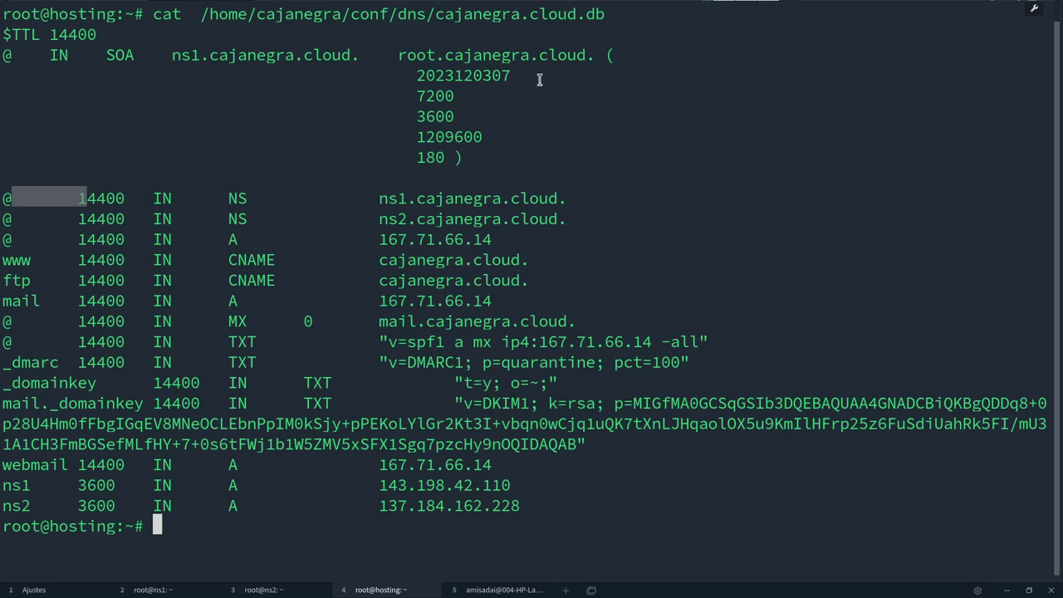
left_click_drag(511, 71, 410, 74)
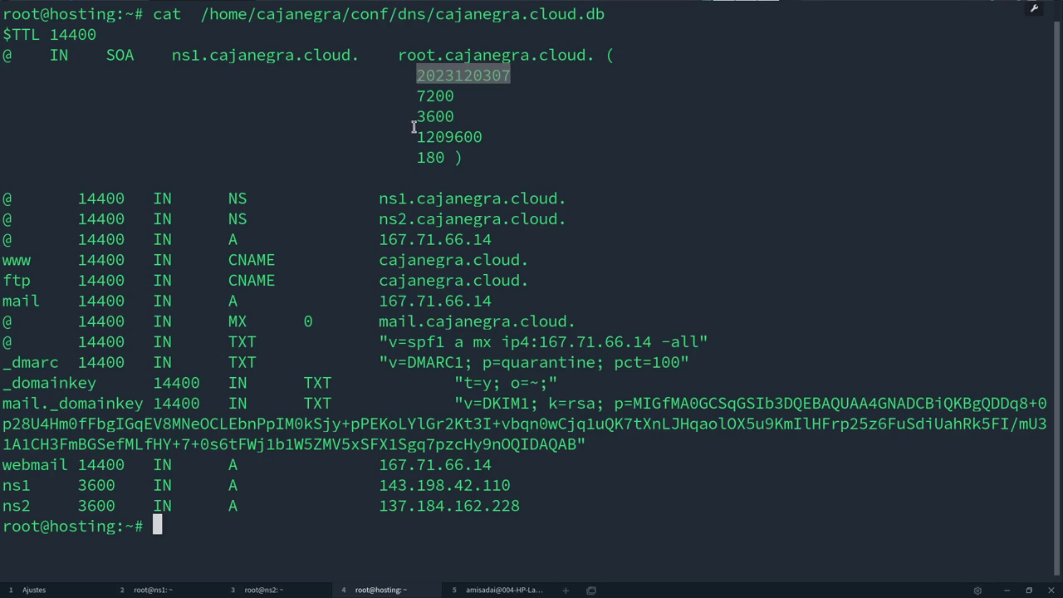
key("alt+Tab")
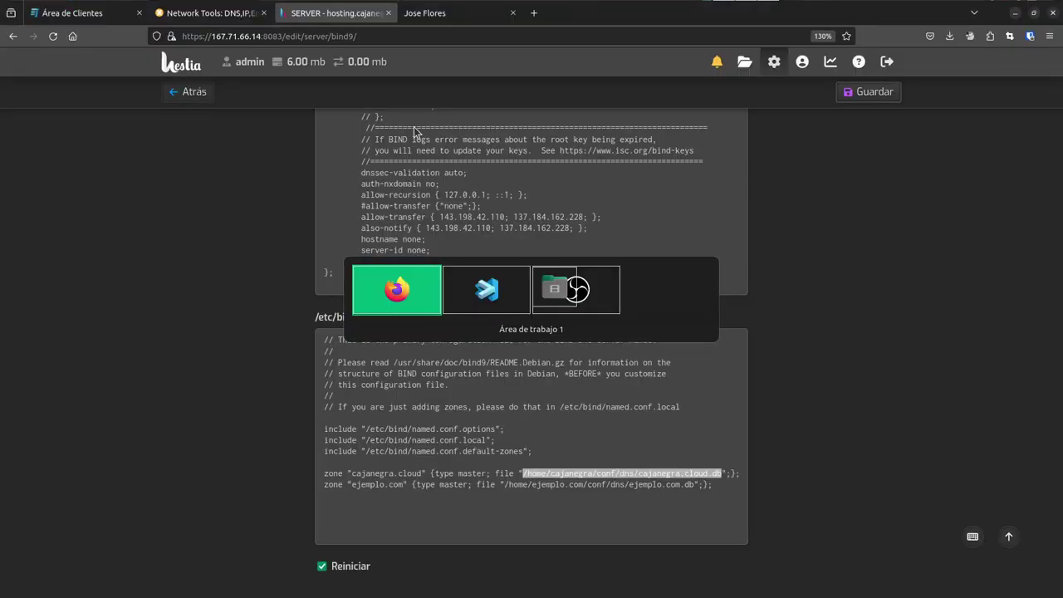
key("alt+Tab")
- In the laptop shell, run dig cajanegra.cloud without a record type
key("ctrl+Tab")
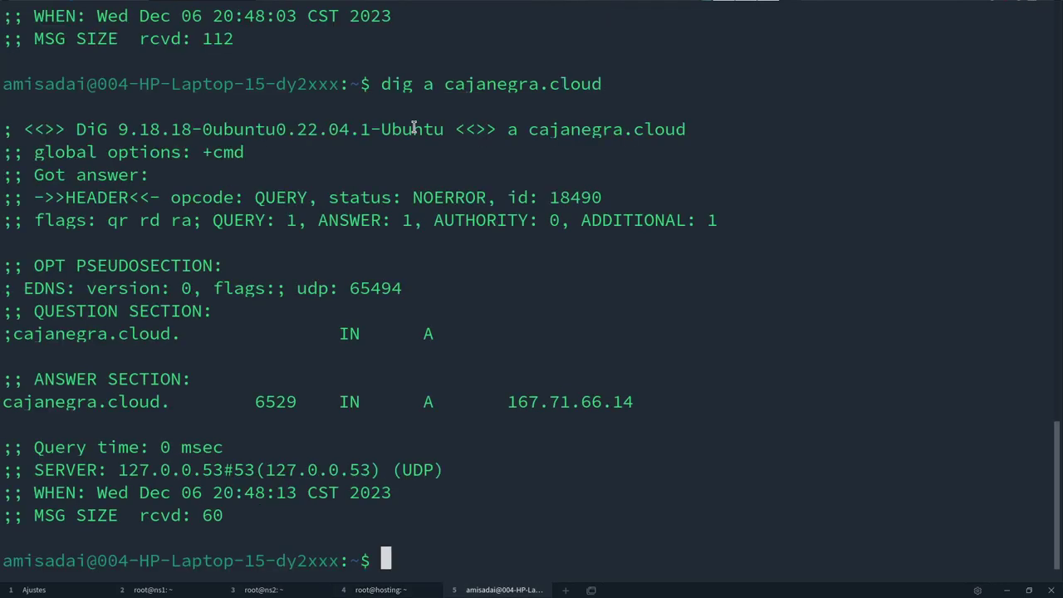
key("Up")
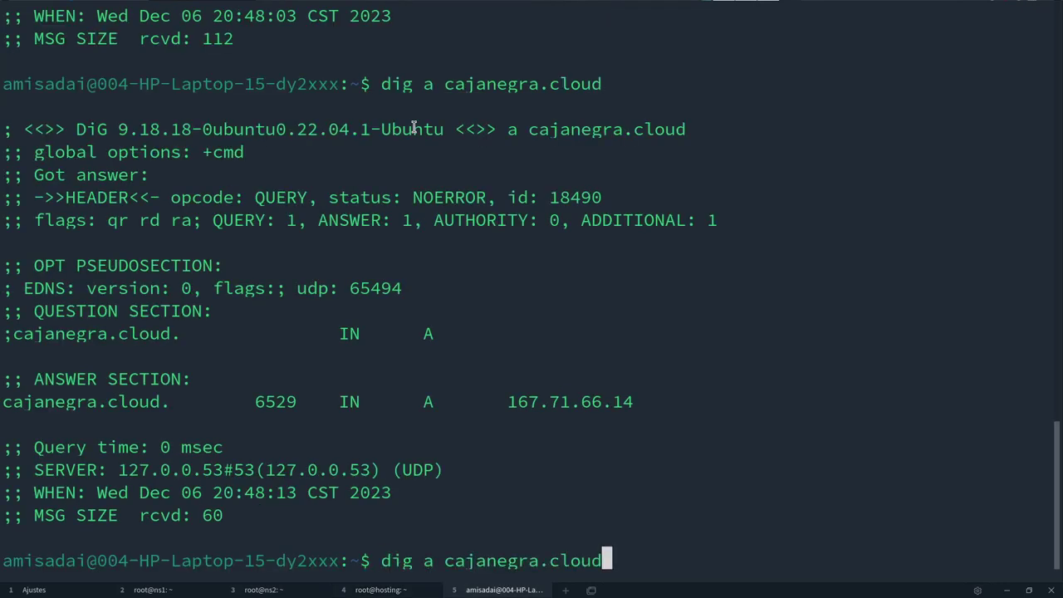
key("Left")
key("Left")
key("Left")
key("Left")
key("Left")
key("Left")
key("Left")
key("Left")
key("Left")
key("Left")
key("Left")
key("Left")
key("Left")
key("Left")
key("Left")
key("Left")
key("BackSpace")
key("BackSpace")
key("Return")
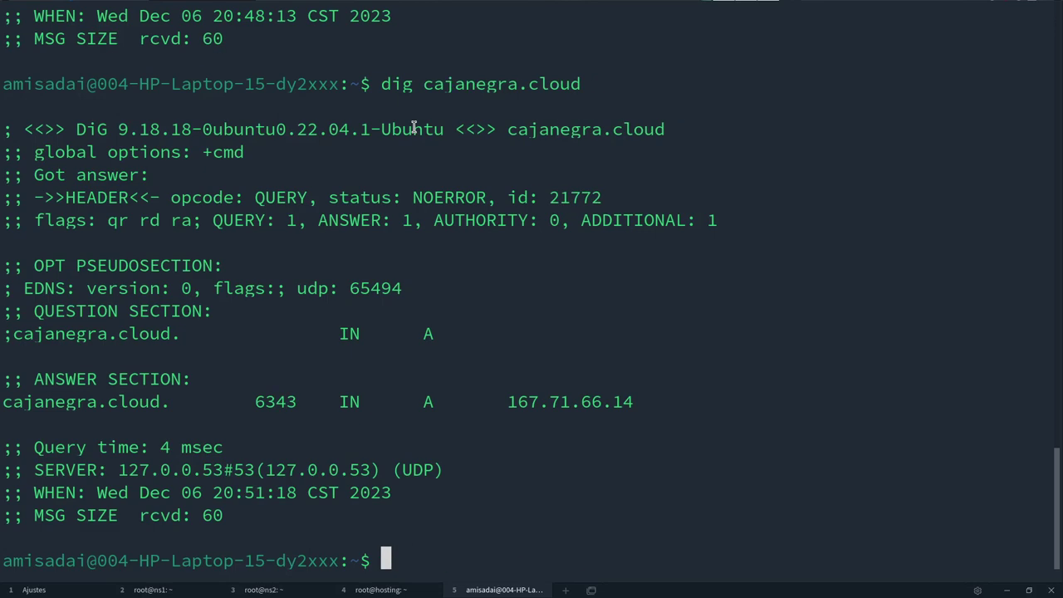
- Return to the hosting server tab showing the cajanegra.cloud.db listing
key("alt+Tab")
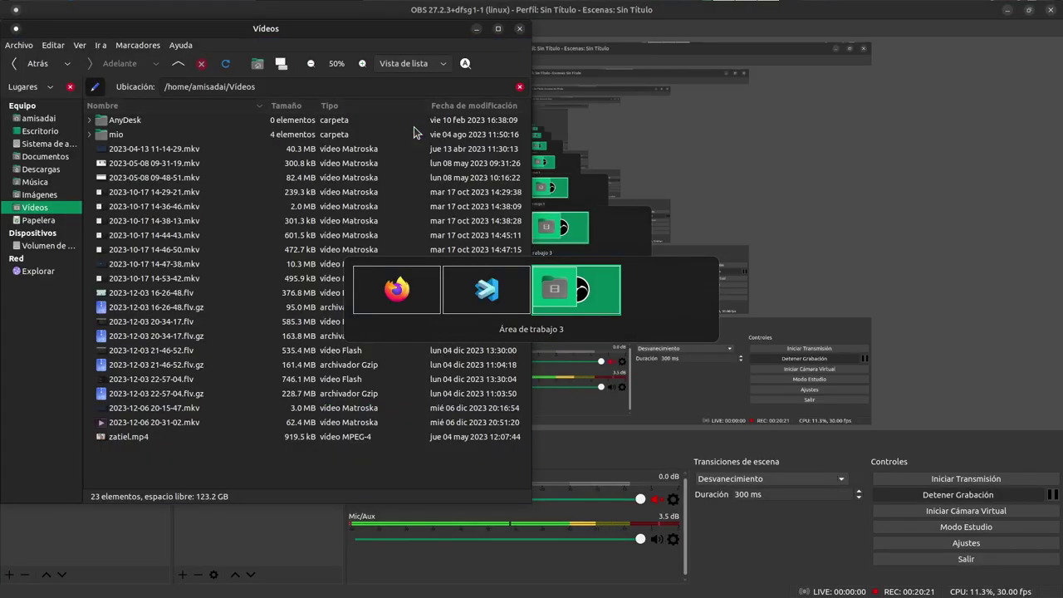
key("alt+Tab")
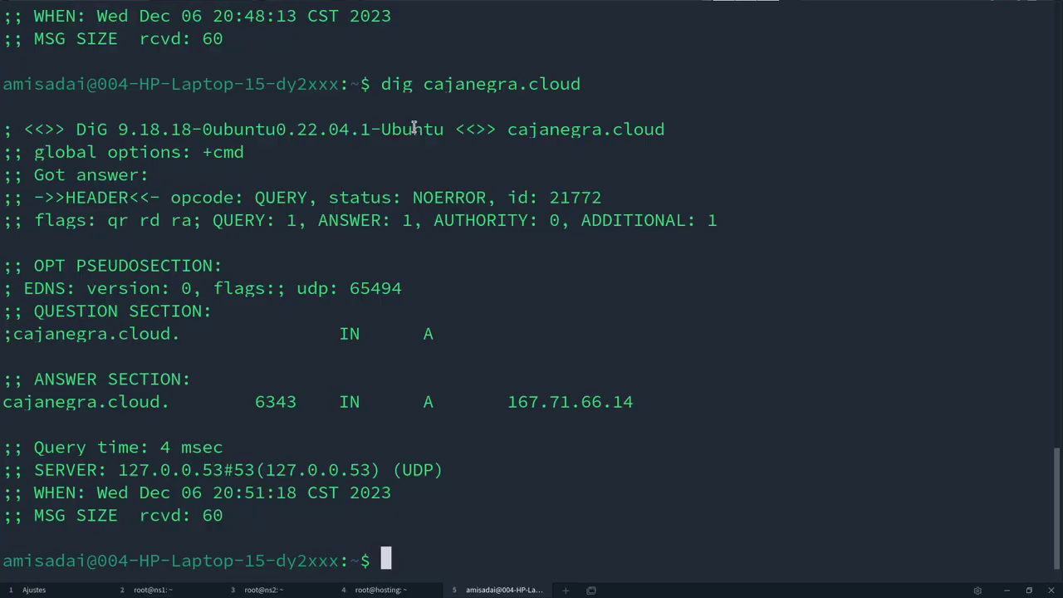
key("alt+Tab")
key("alt+shift+Tab")
key("ctrl+shift+Tab")
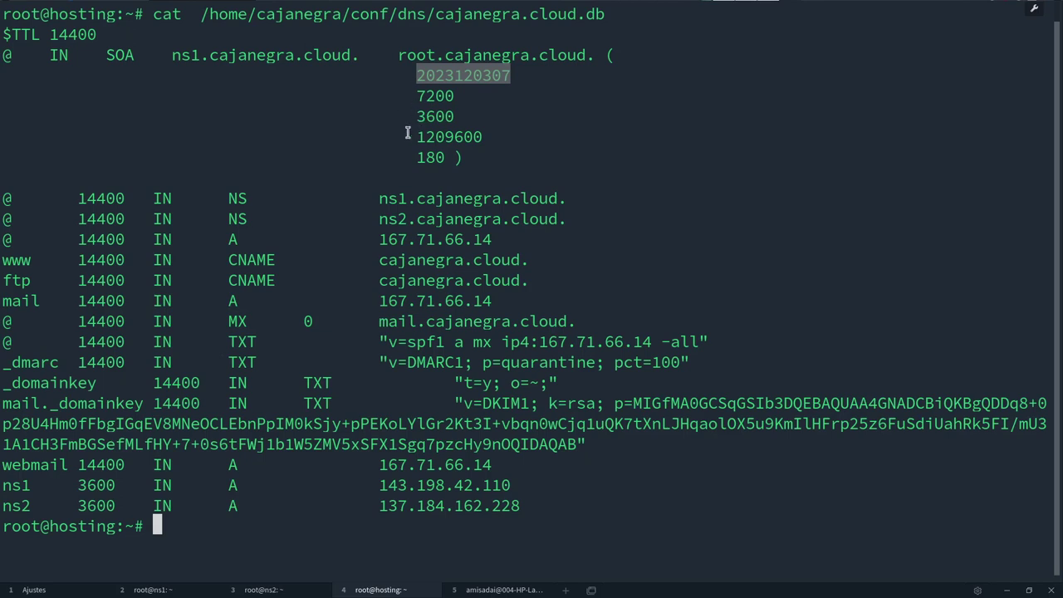
- Highlight the NS, MX and _dmarc records in the cajanegra.cloud zone file output
left_click_drag(76, 200, 116, 321)
left_click_drag(11, 362, 258, 366)
left_click(251, 368)
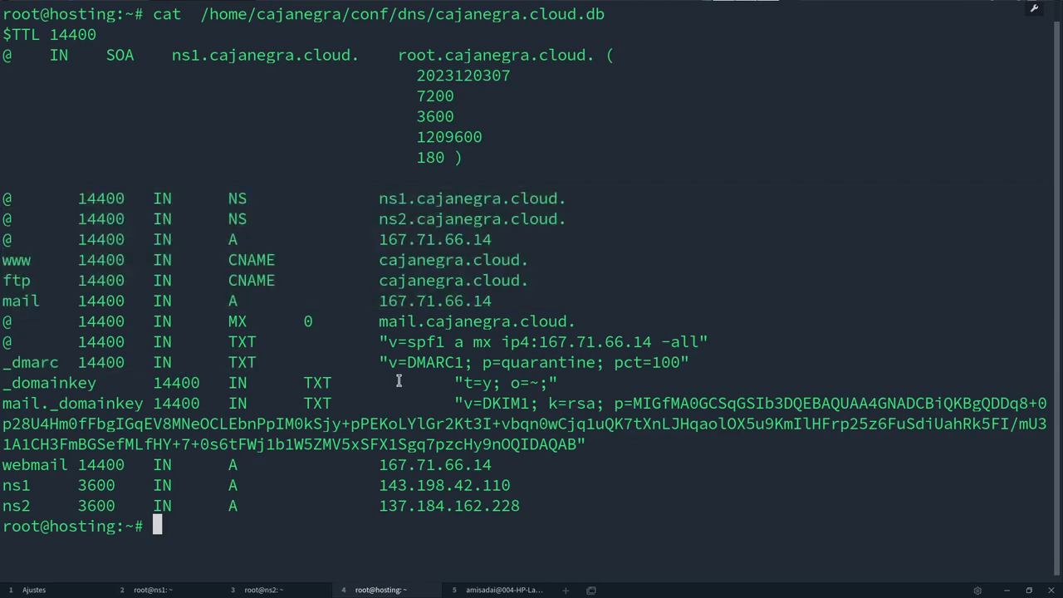
- Point out the ns2 address 137.184.162.228 and the webmail record, then return to Hestia's named.conf page
left_click_drag(521, 507, 381, 506)
left_click_drag(68, 464, 3, 458)
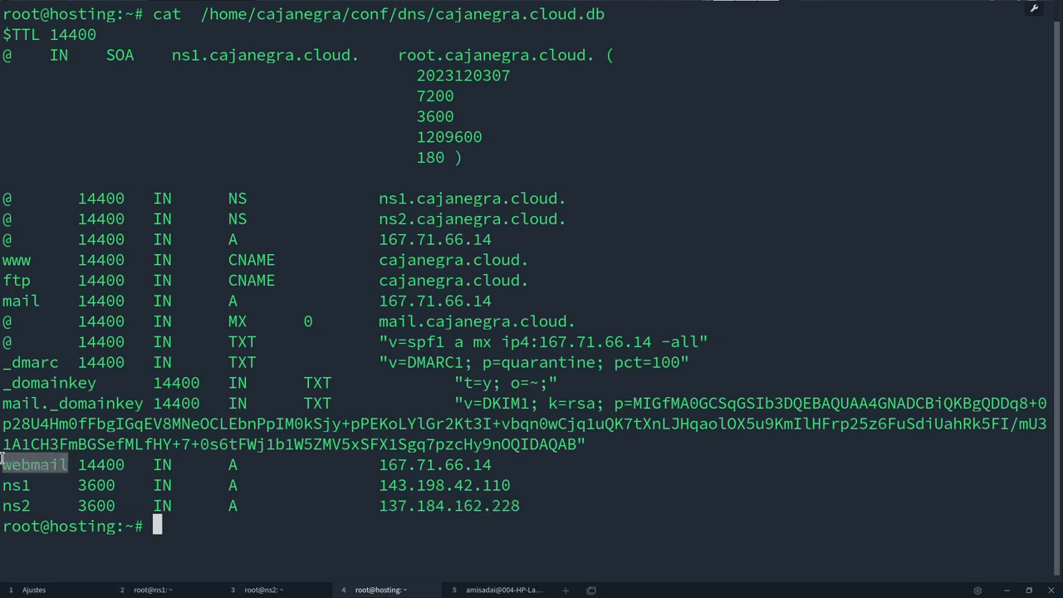
left_click(59, 463)
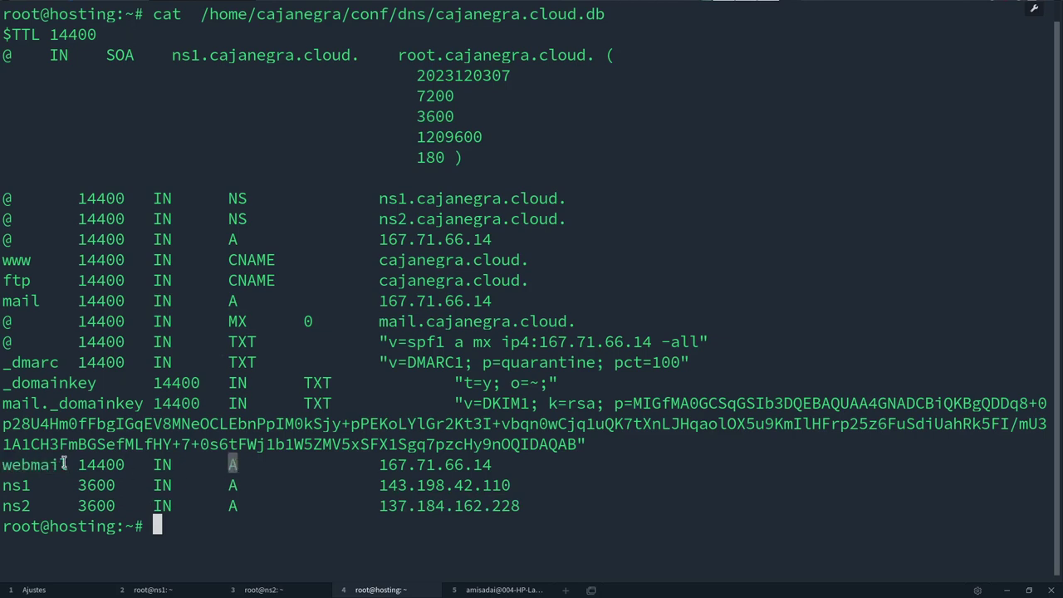
left_click_drag(66, 463, 3, 465)
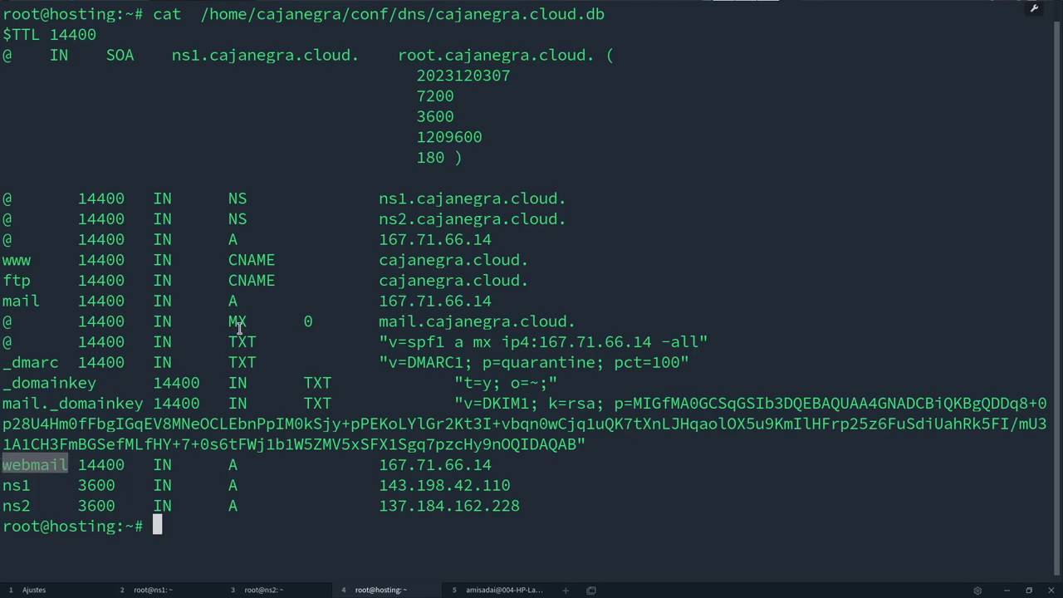
key("alt+Tab")
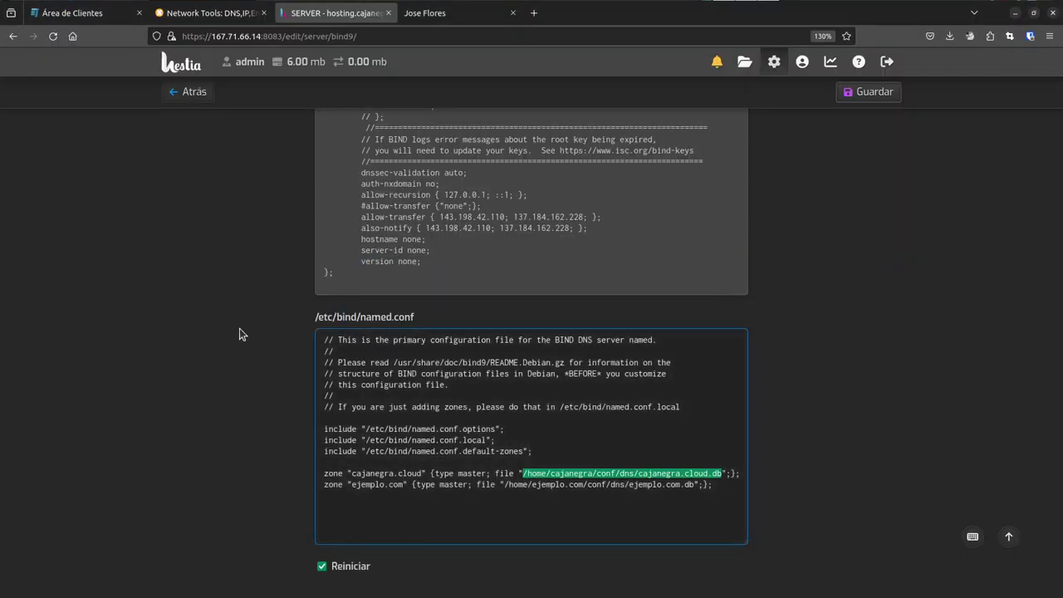
- From the users list, log in as the hosting user account
scroll(766, 208, "up", 3)
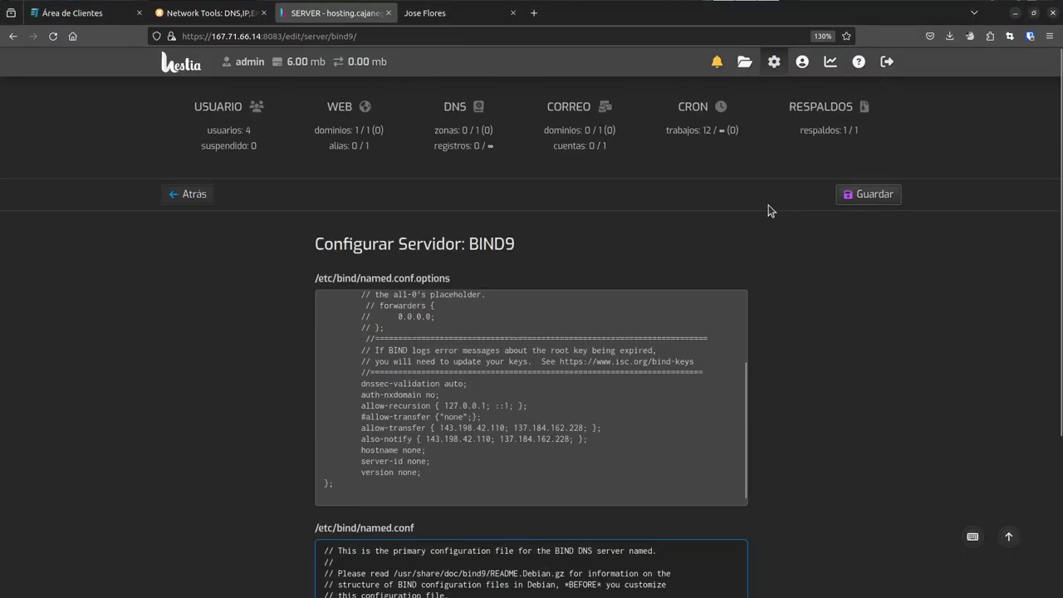
left_click(280, 155)
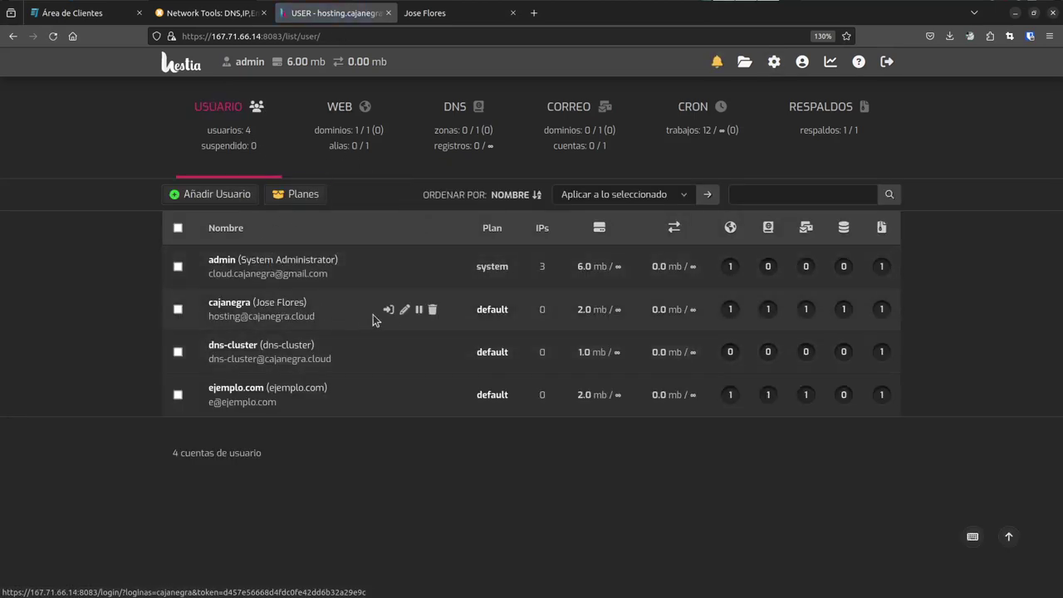
left_click(388, 310)
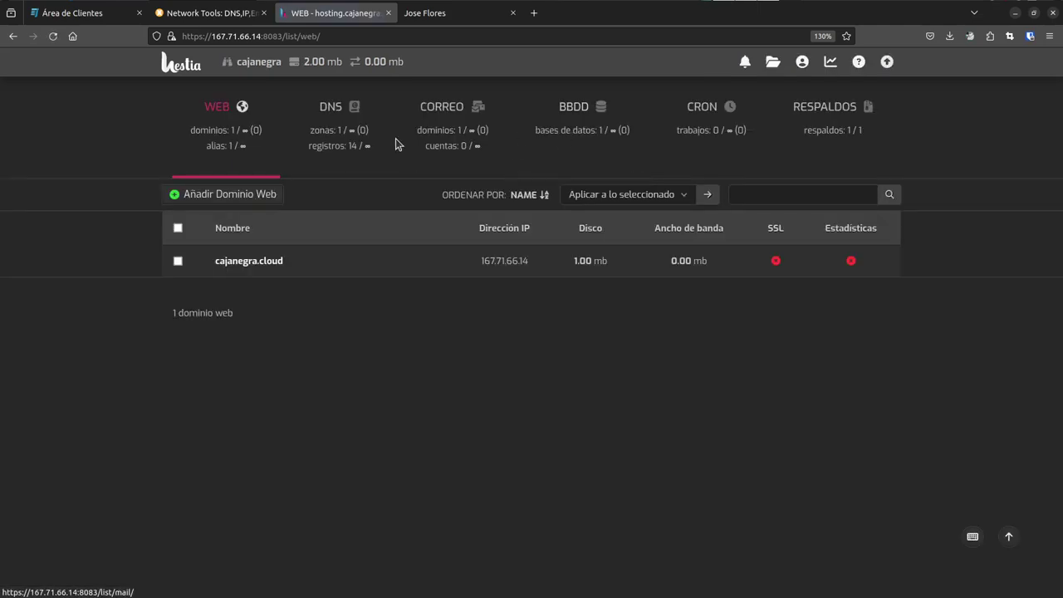
- Check cajanegra.cloud's mail accounts in the mail domains list and confirm it has none yet
left_click(448, 129)
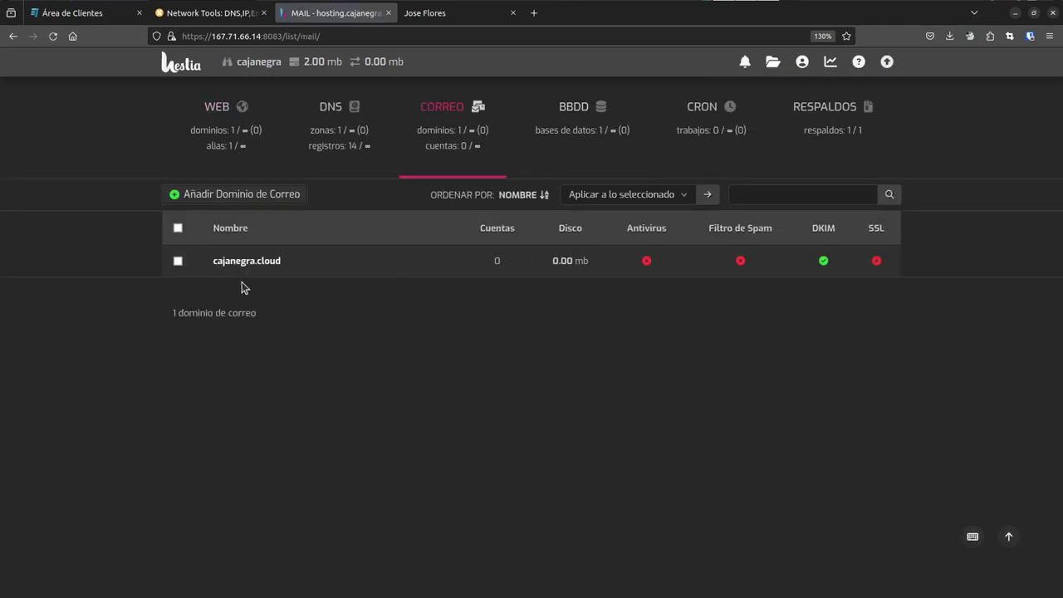
mouse_move(332, 264)
left_click(269, 263)
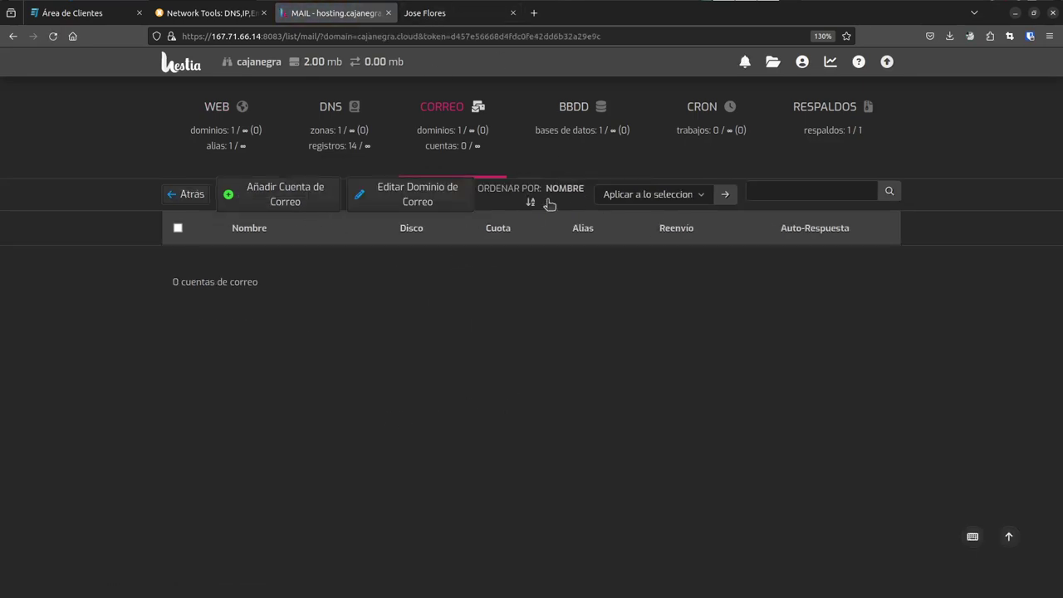
left_click(197, 201)
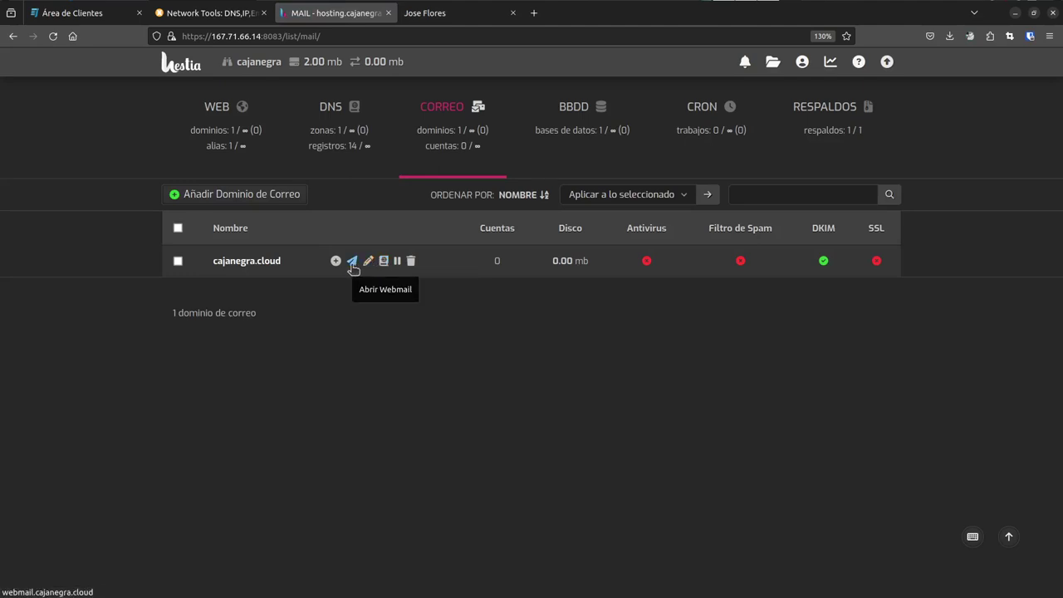
- Open cajanegra.cloud's Roundcube webmail in a new tab and check its webmail address
left_click(353, 262)
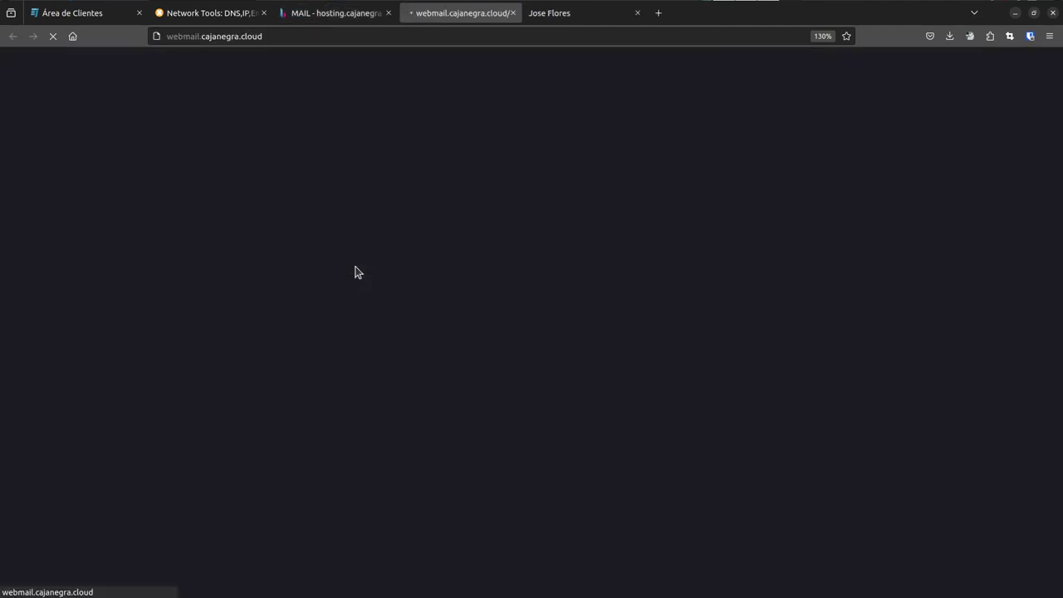
left_click_drag(184, 36, 219, 36)
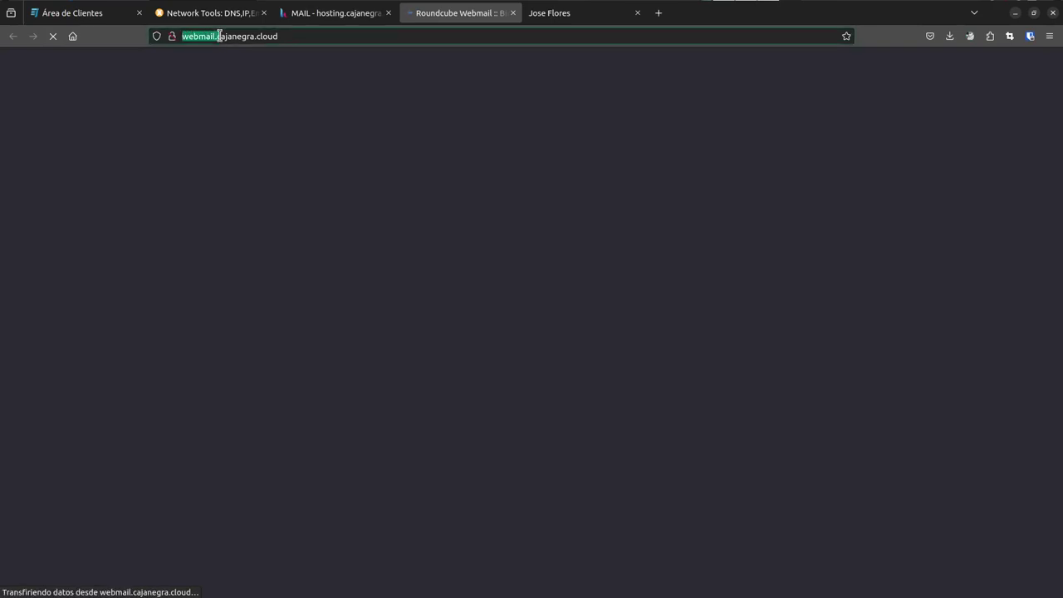
left_click(479, 208)
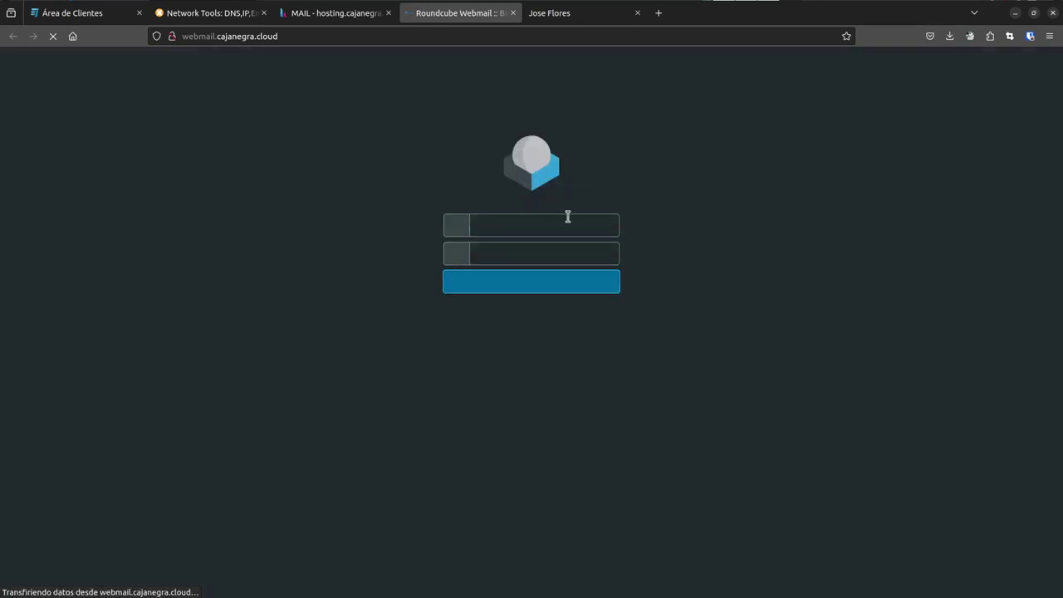
- Dismiss the insecure-login warning on the Roundcube login page, then return to Hestia's mail domains
left_click(559, 225)
left_click(660, 252)
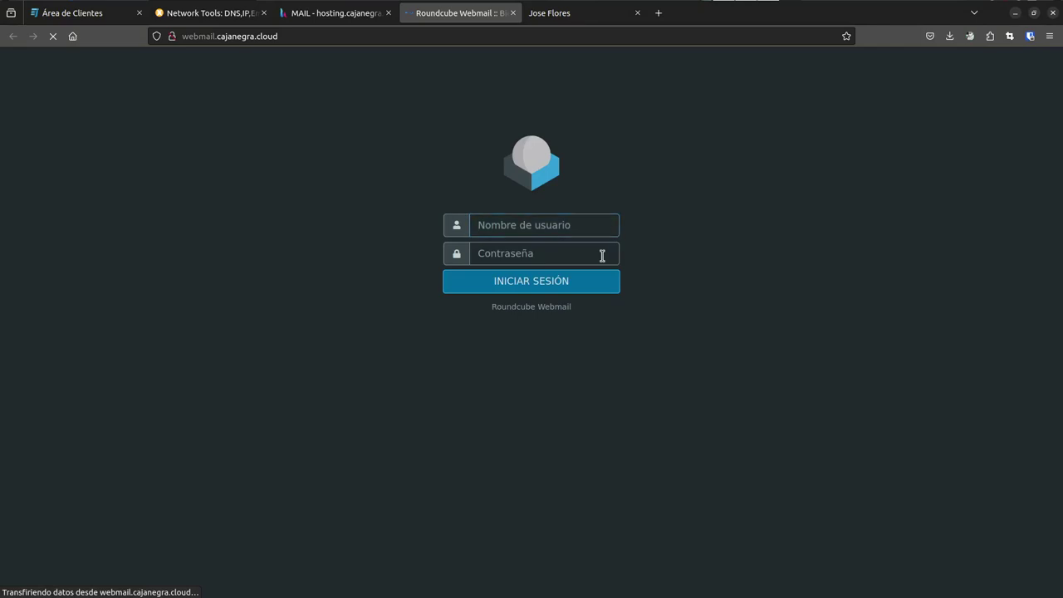
left_click(602, 254)
left_click(655, 261)
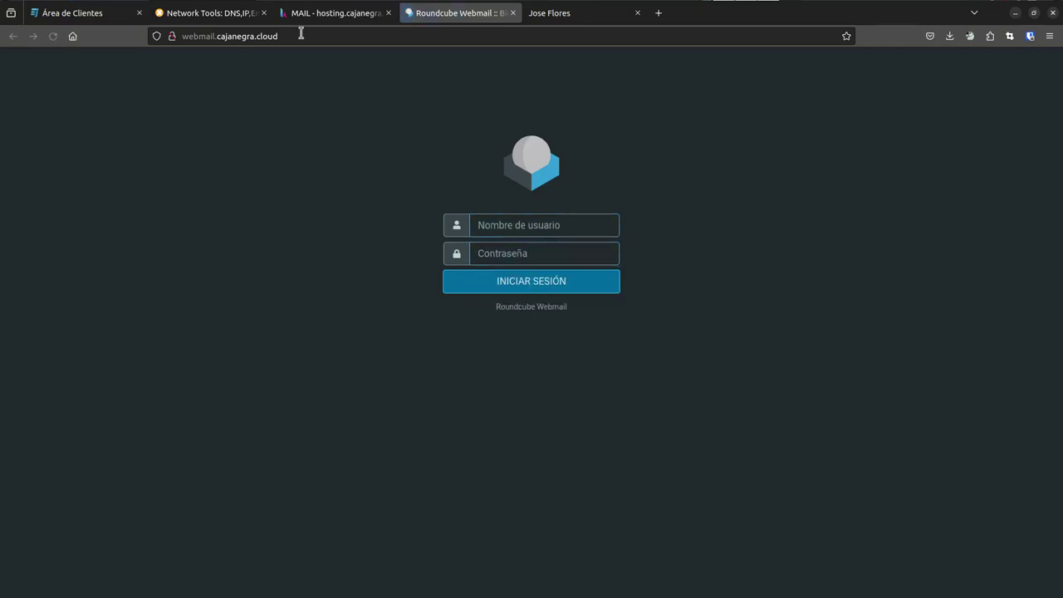
left_click(317, 14)
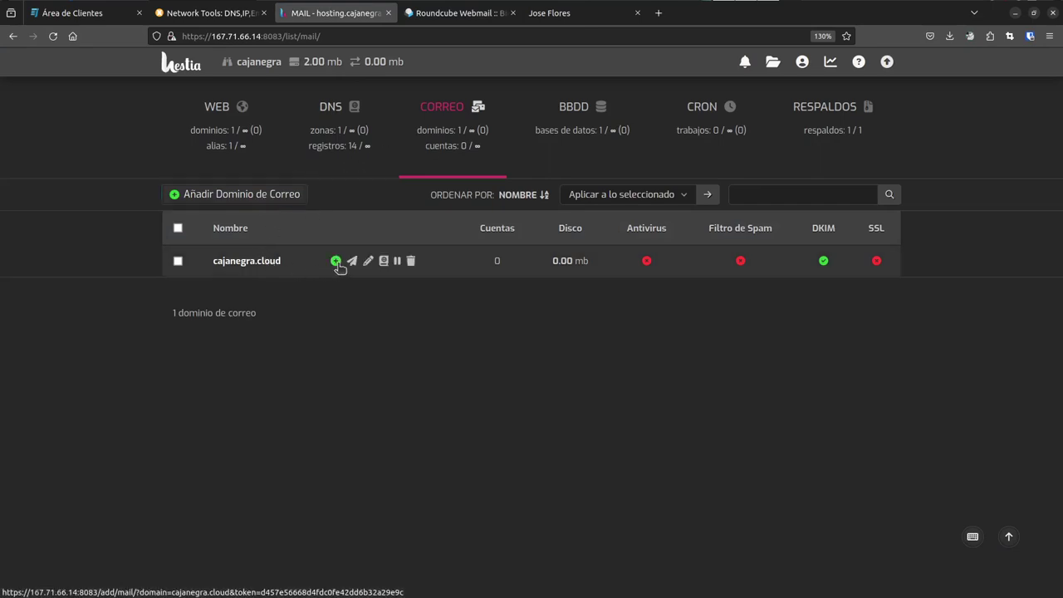
- Start a new mail account on cajanegra.cloud and enter the user's account name
left_click(334, 262)
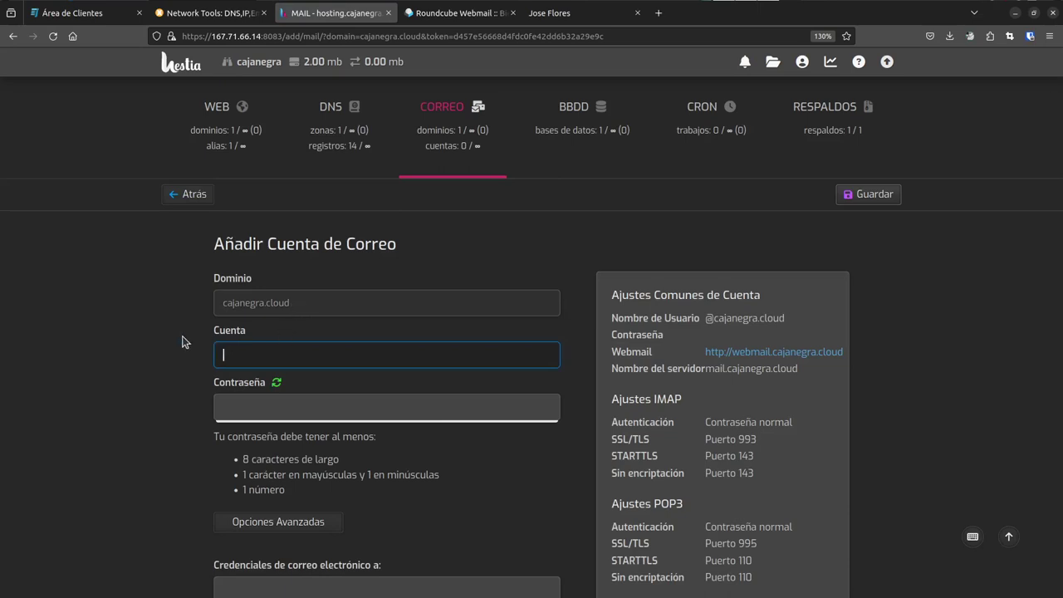
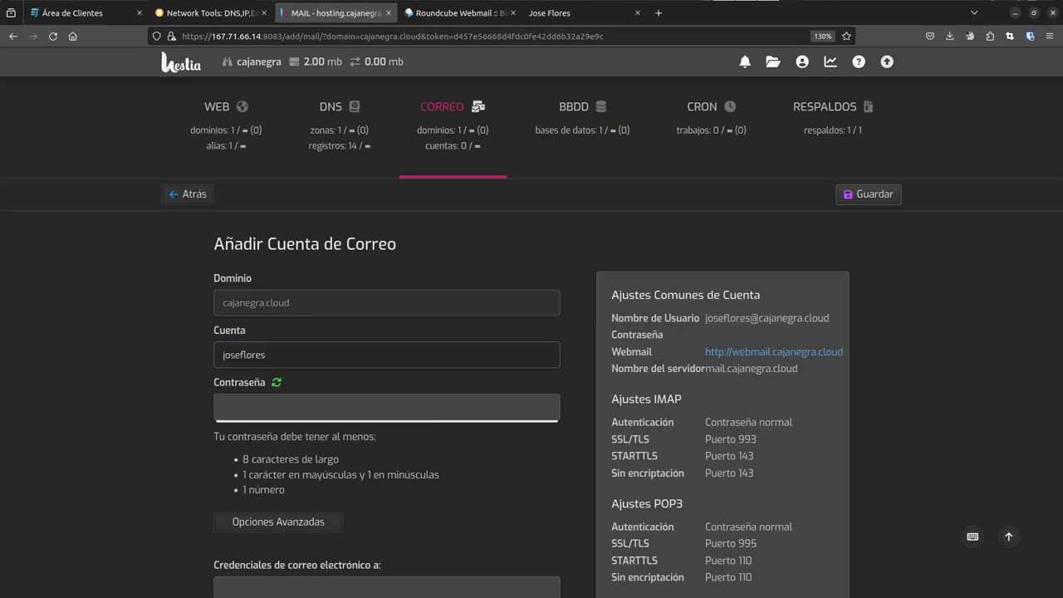
key("Tab")
key("Tab")
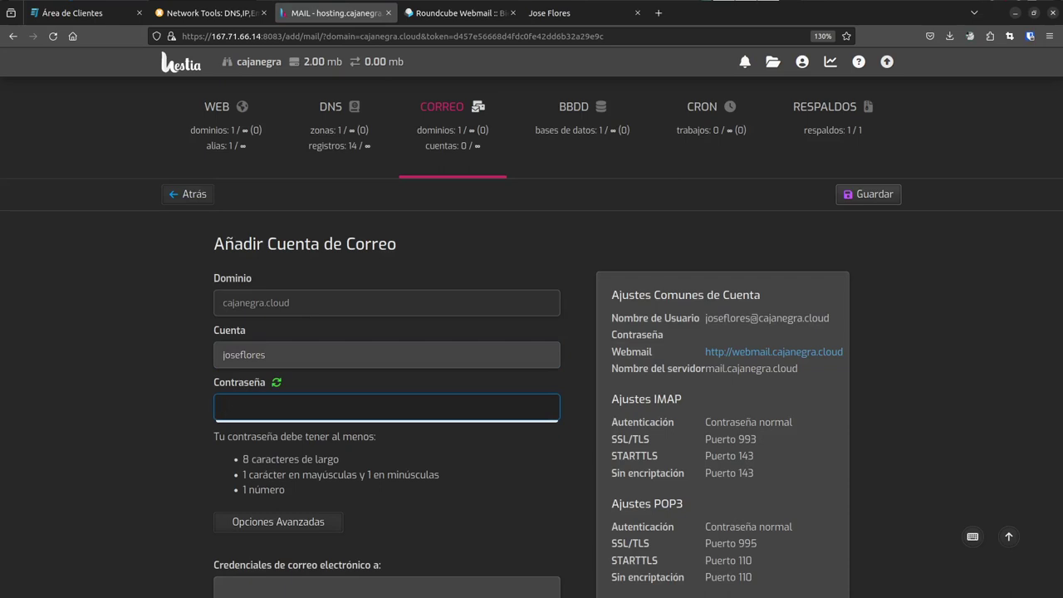
- Generate a random password, copy it, and save the new mail account
left_click(277, 382)
left_click_drag(295, 407, 190, 404)
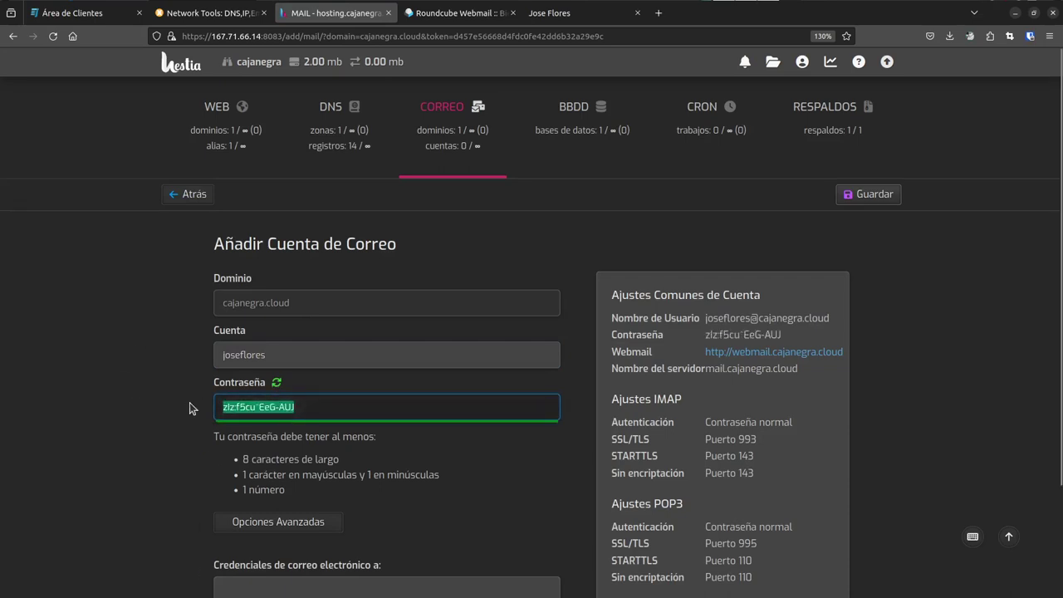
scroll(347, 423, "down", 3)
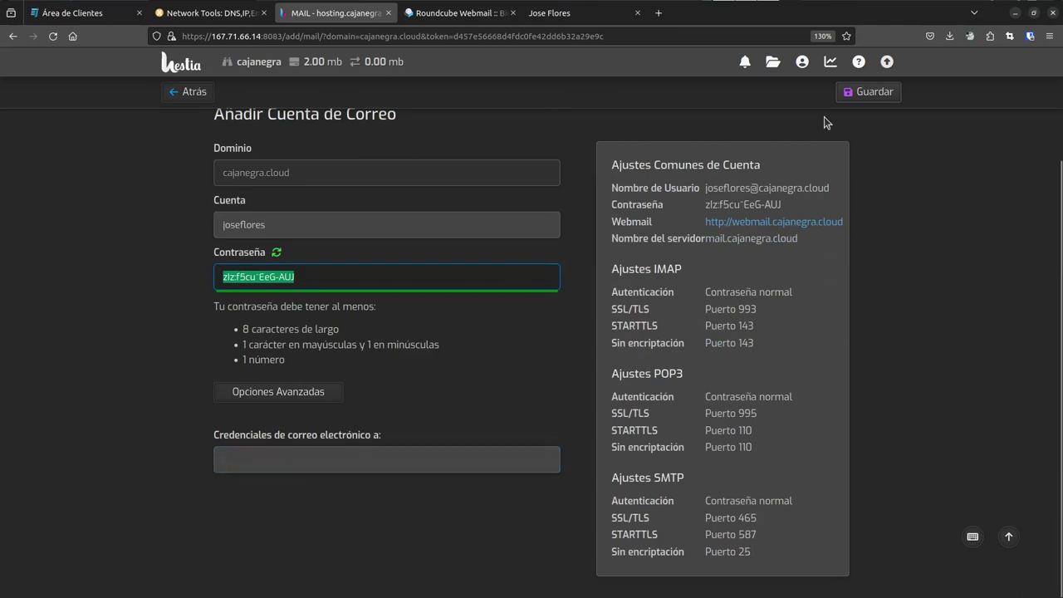
left_click(868, 91)
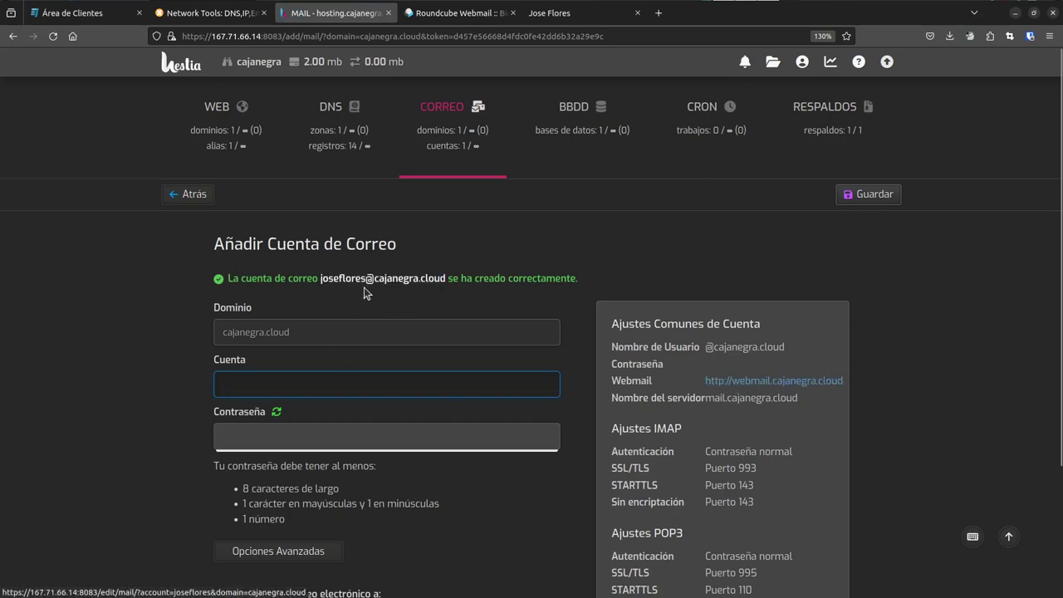
key("ctrl+Tab")
- Sign in to Roundcube with the new cajanegra.cloud mailbox address and password, declining to save the password
left_click(516, 226)
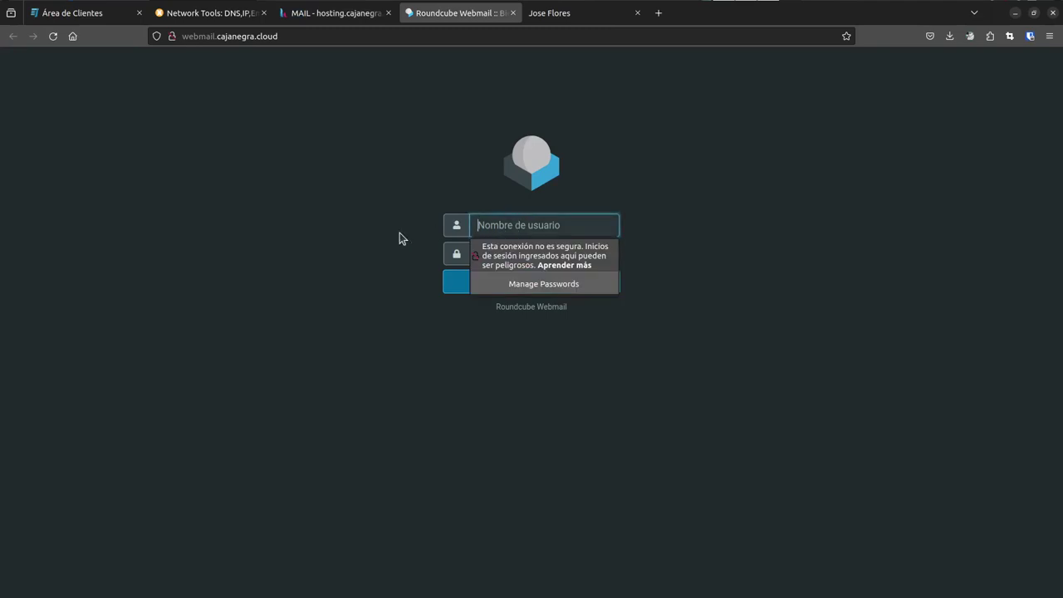
left_click(382, 260)
left_click(520, 255)
left_click(516, 226)
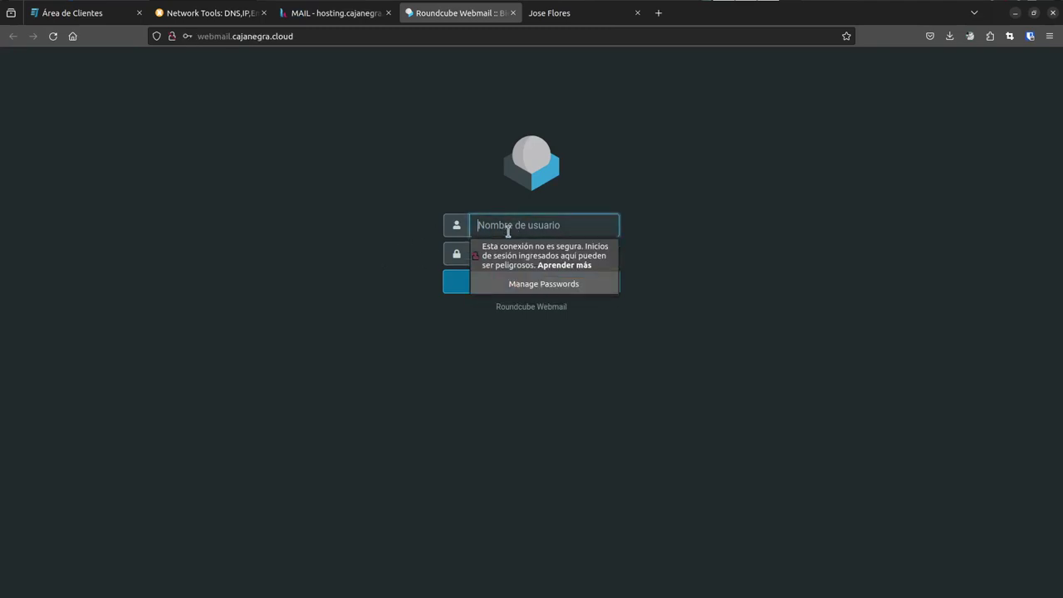
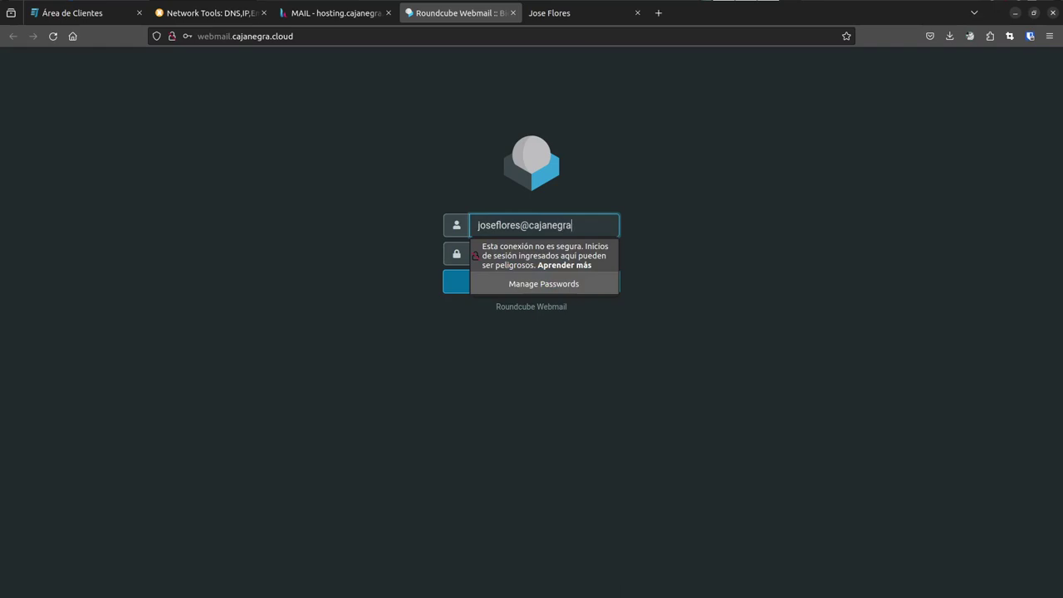
key("Return")
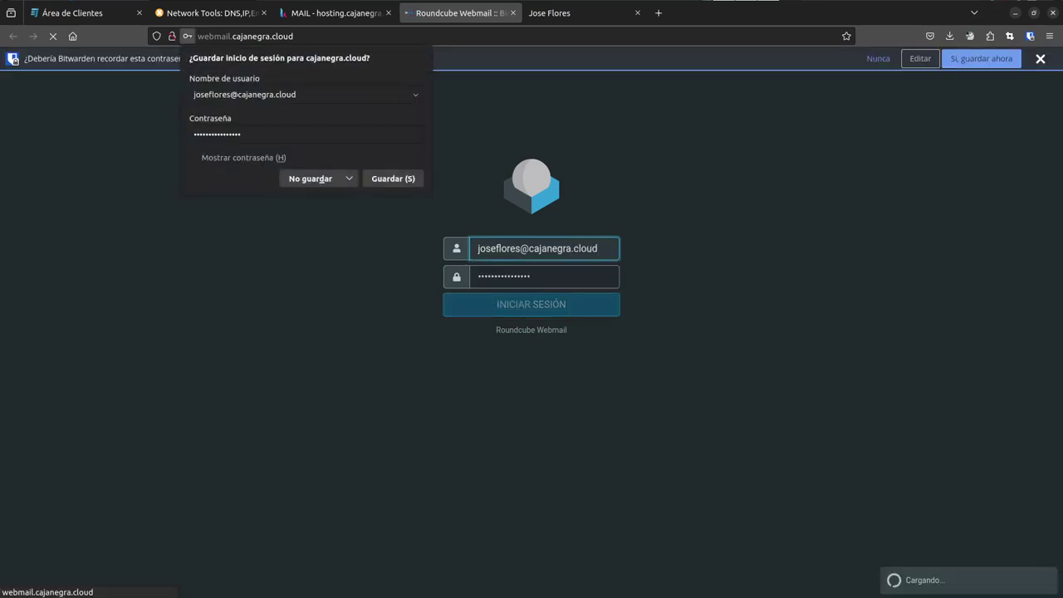
left_click(307, 178)
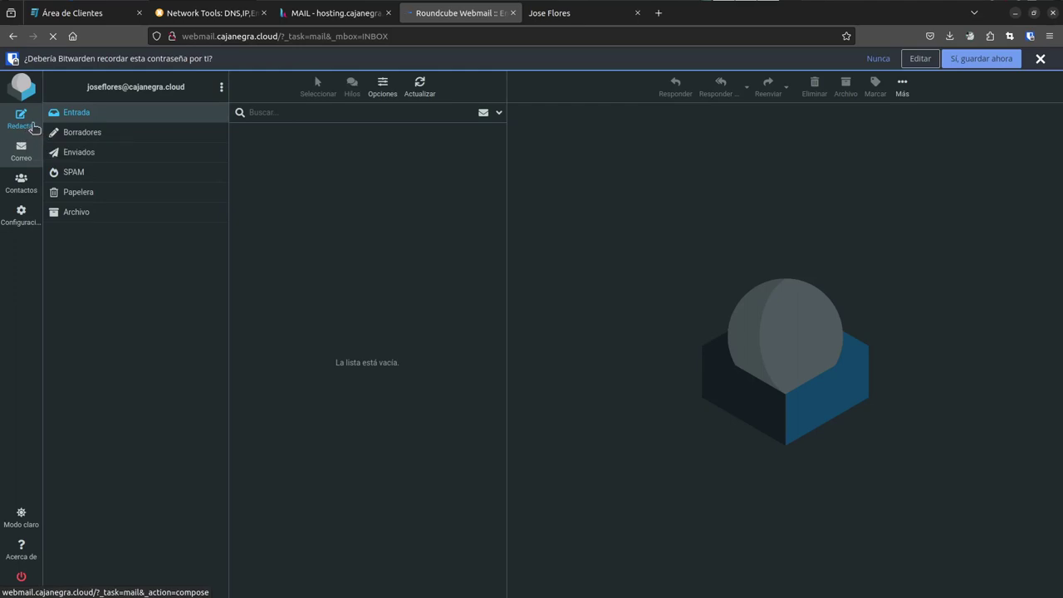
left_click(23, 122)
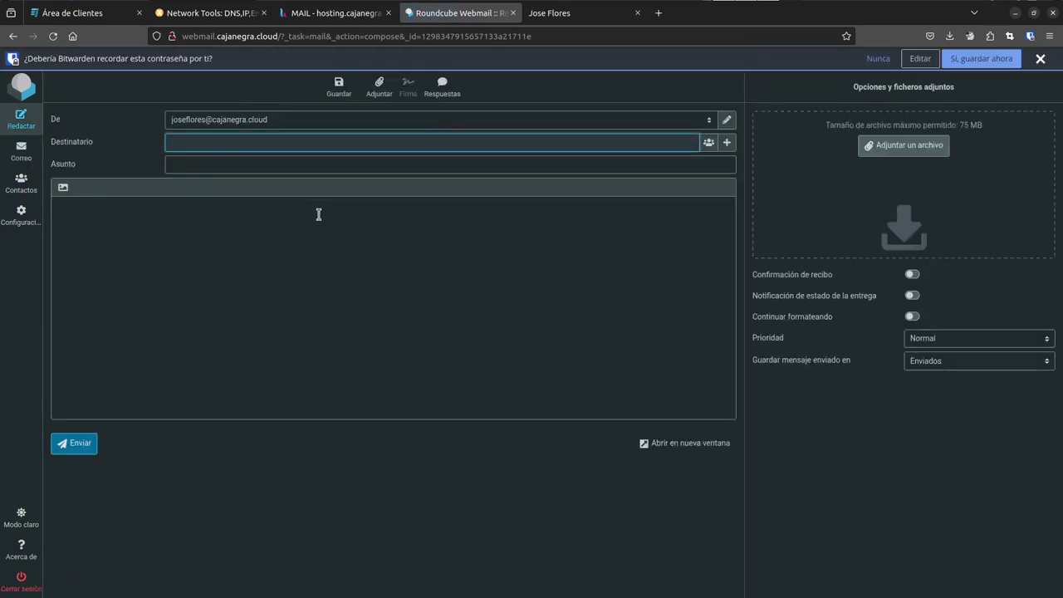
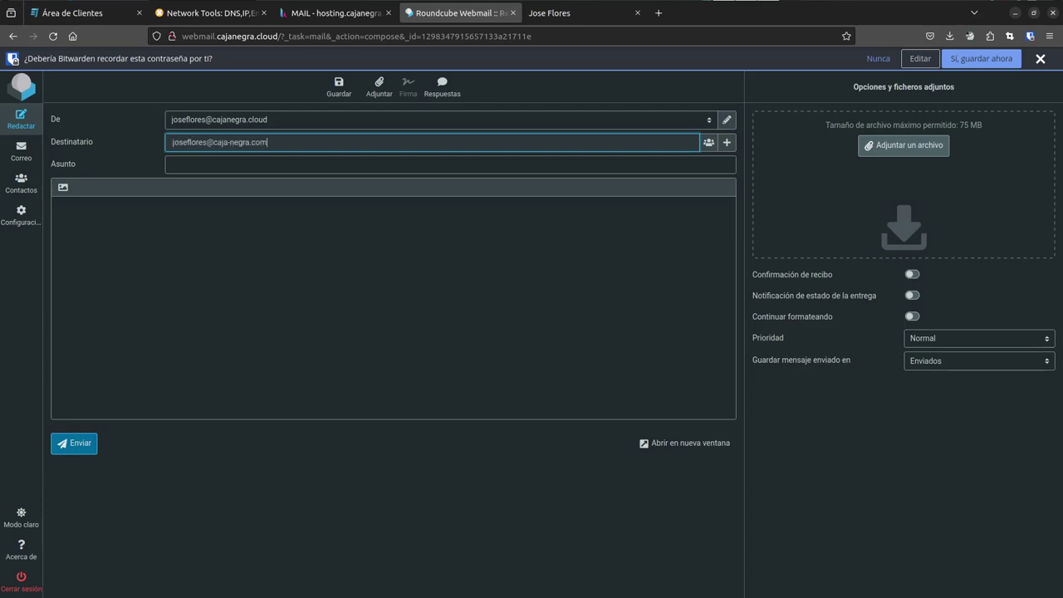
- Address the new message to the user's external e-mail address
key("Return")
key("Tab")
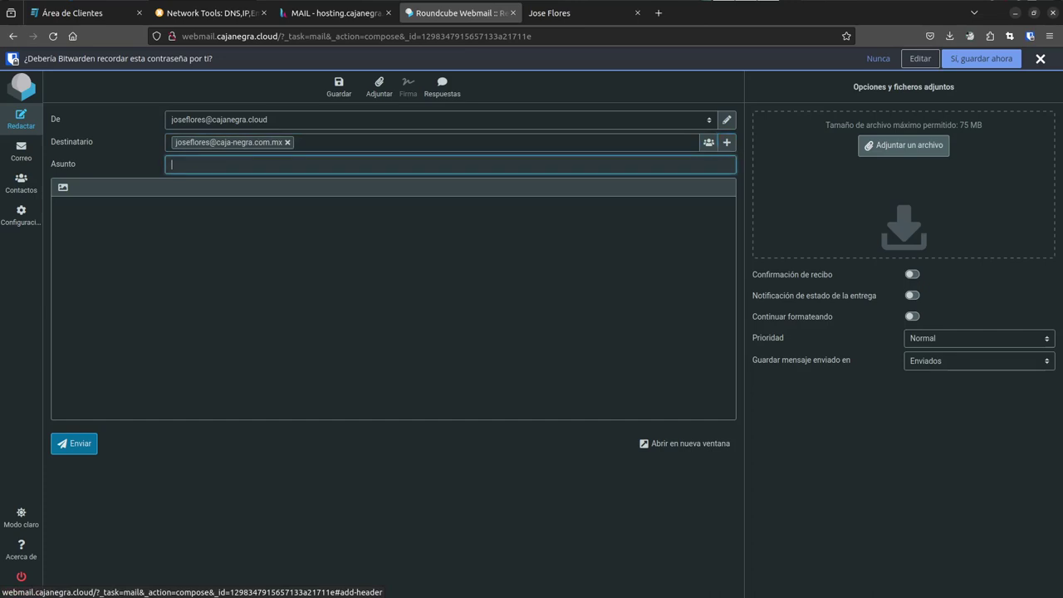
- Set the subject to 'prueba de correo nuevo' and paste the same text into the body
type("prueba de correo nuevo")
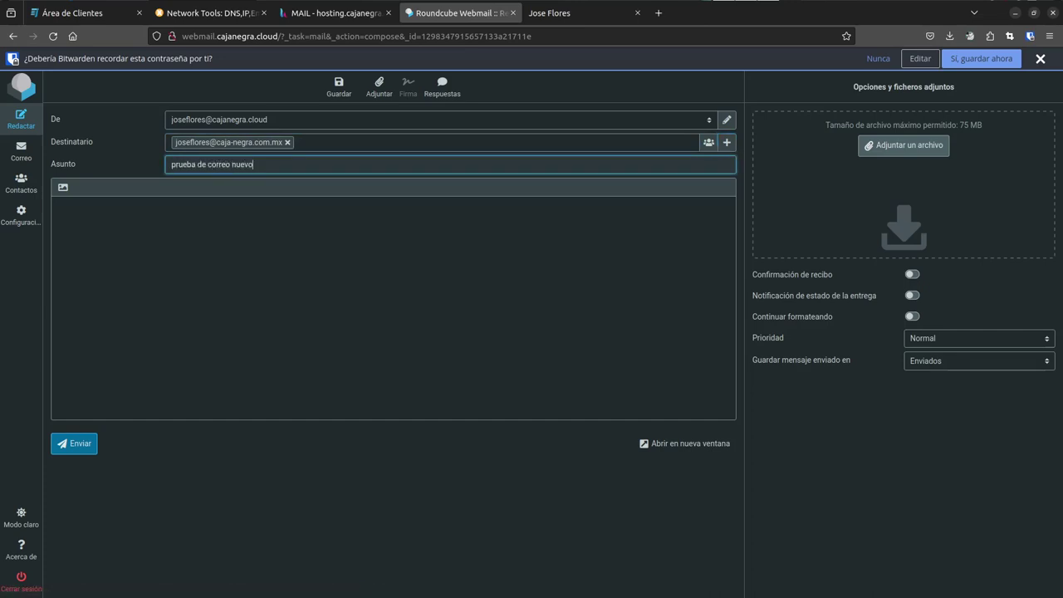
key("ctrl+a")
key("ctrl+c")
key("Tab")
key("ctrl+v")
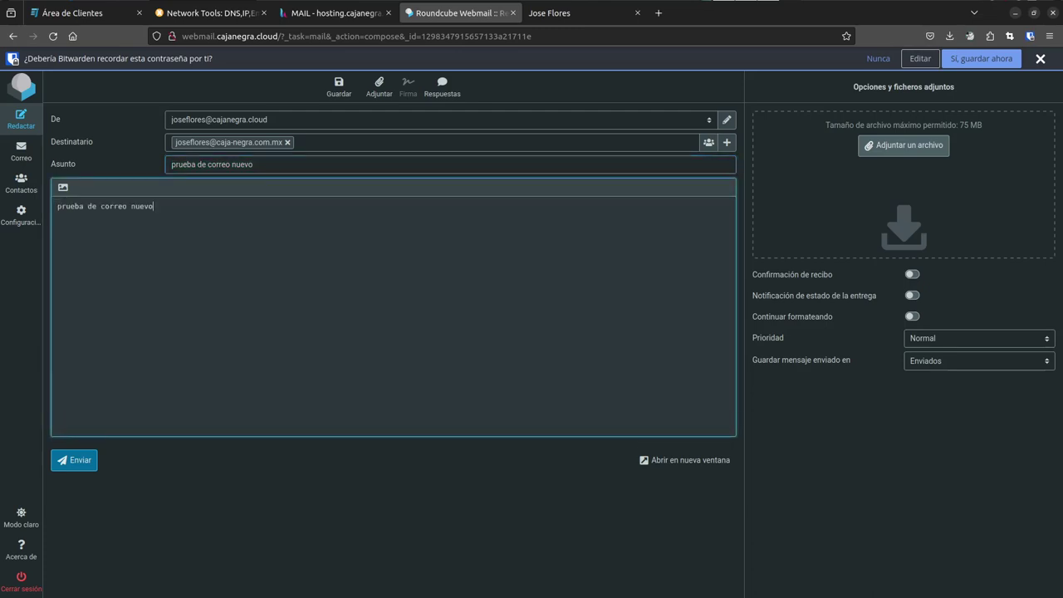